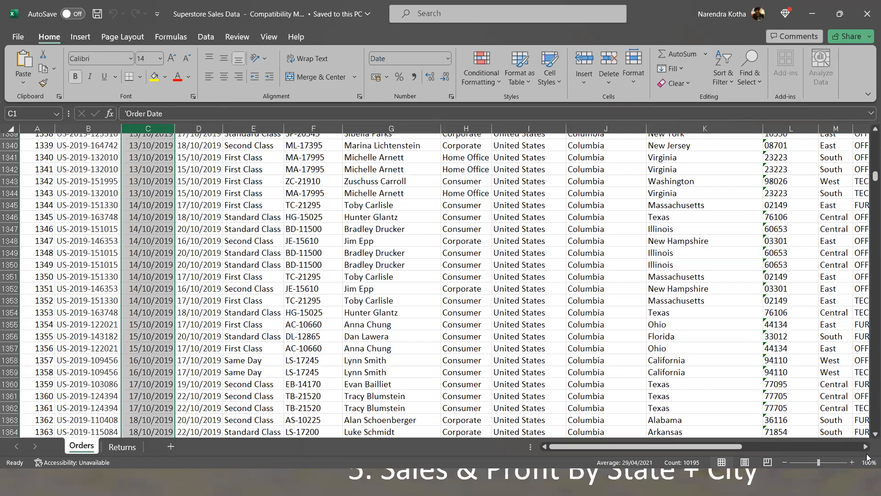
# Switch to the 01 Power BI Demo presentation in PowerPoint and show slide 16 with the list of required report topics
pyautogui.hotkey('alt', 'Tab')
pyautogui.press('Tab')
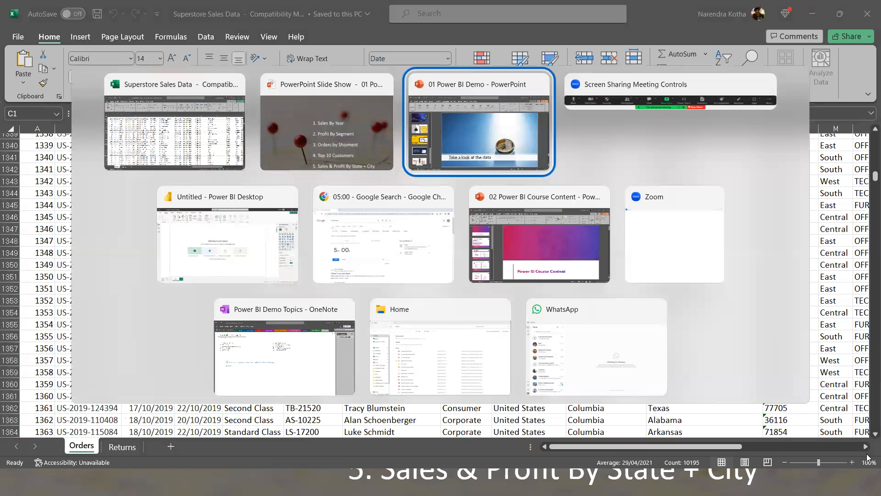
pyautogui.hotkey('alt', 'shift', 'Tab')
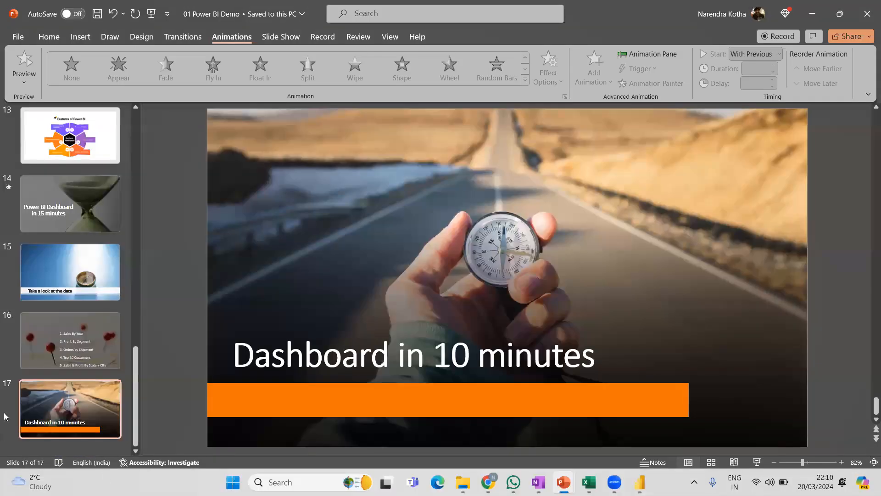
pyautogui.click(65, 344)
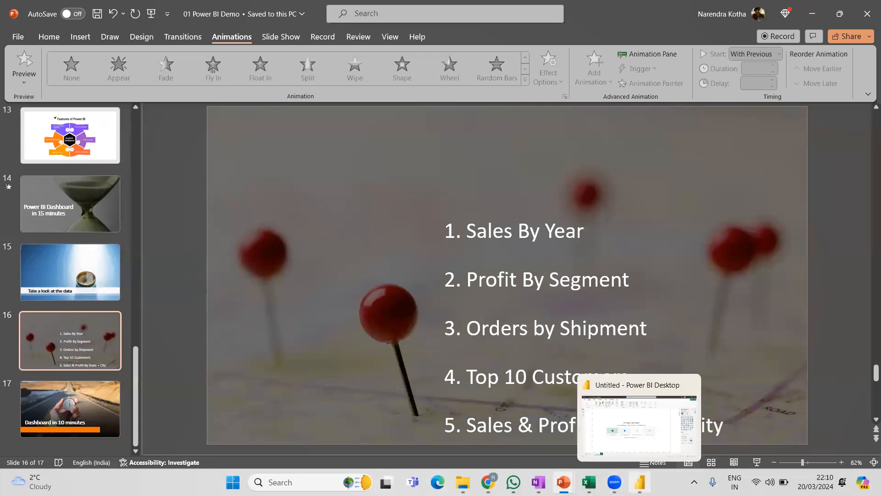
# Switch to the untitled Power BI Desktop report and expand the Data and Filters panes
pyautogui.click(638, 477)
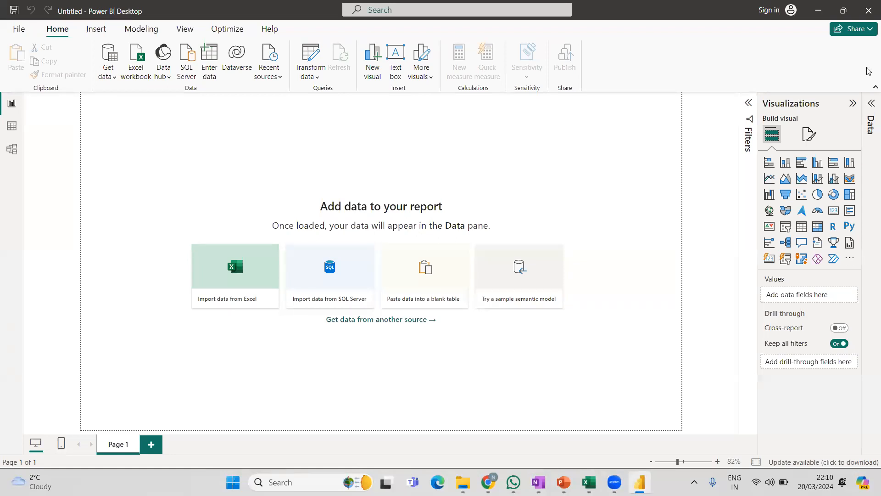
pyautogui.click(871, 103)
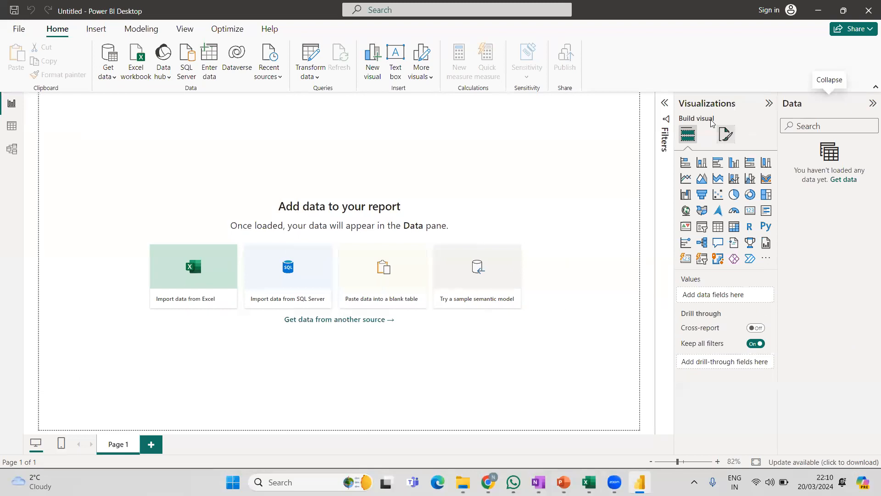
pyautogui.click(664, 104)
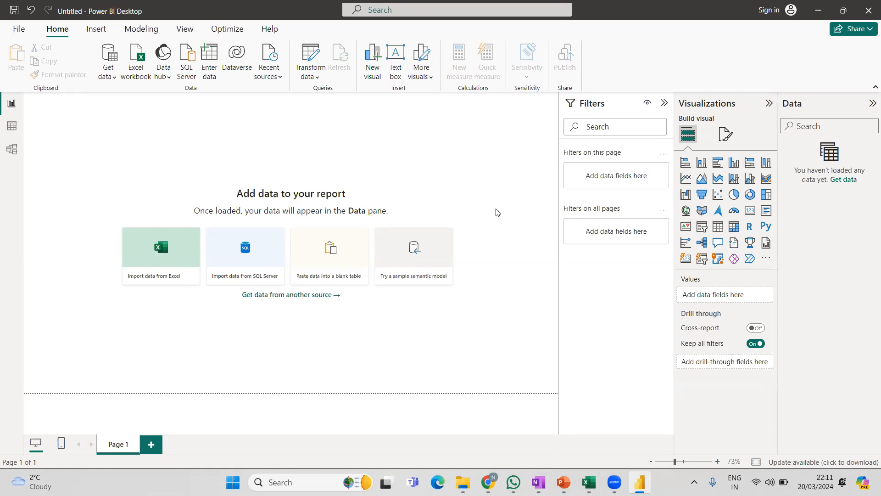
# Switch to the online timer in Google Chrome, set it to 15 minutes and start the countdown
pyautogui.moveTo(488, 482)
pyautogui.click(527, 440)
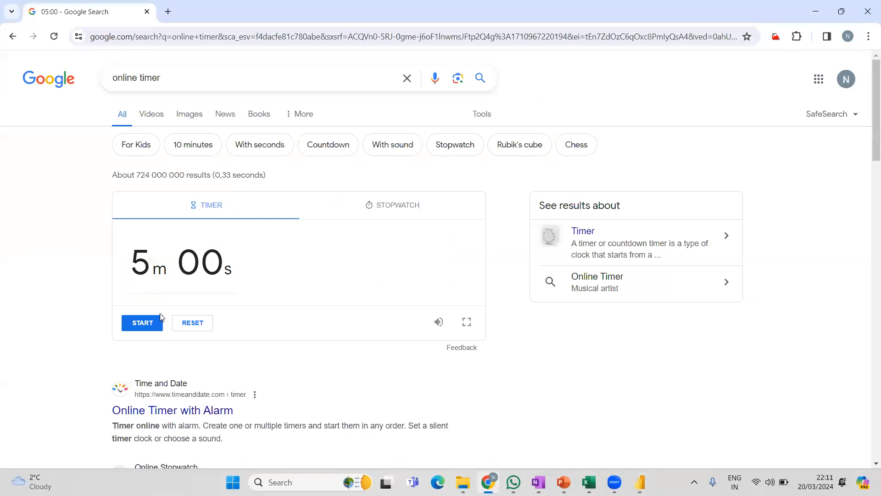
pyautogui.click(198, 278)
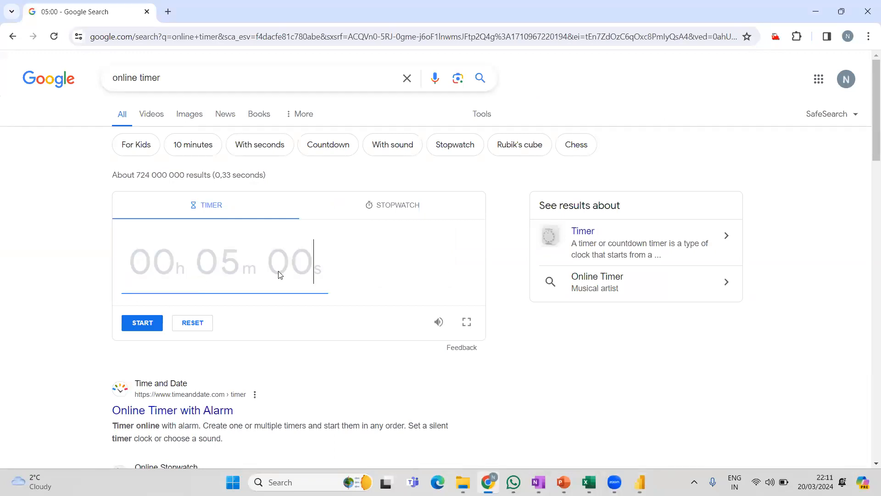
pyautogui.write('00h ')
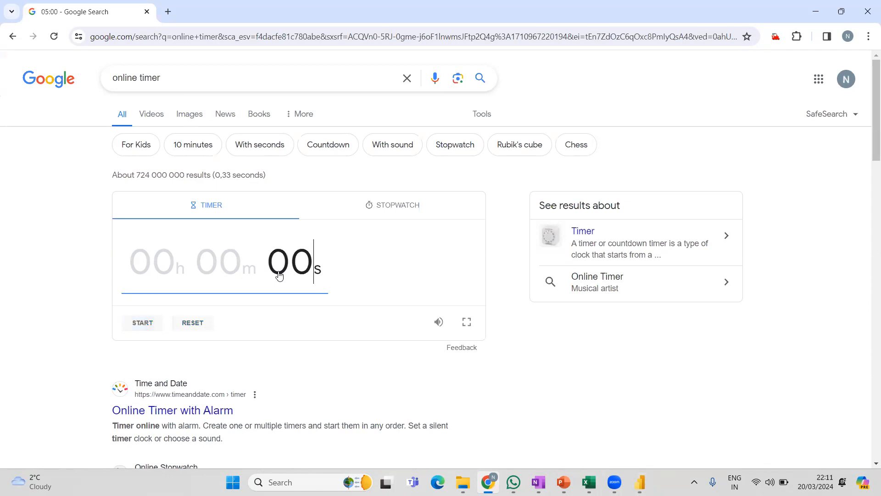
pyautogui.write('15m 00')
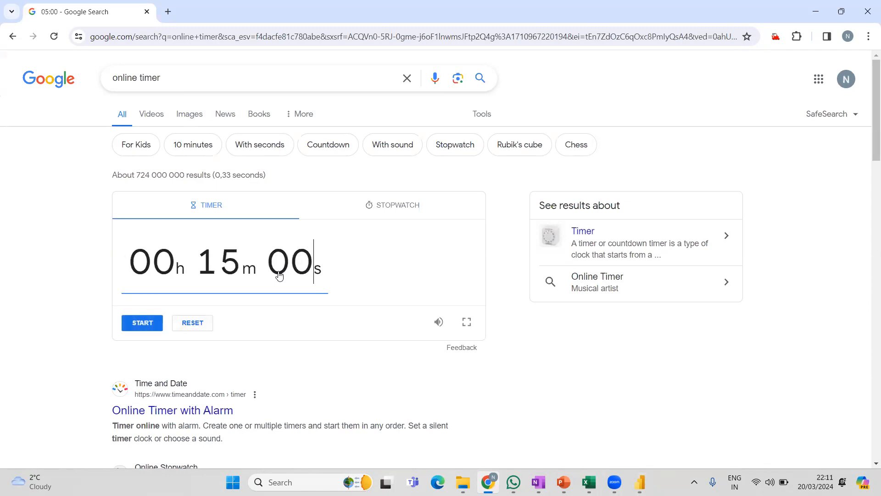
pyautogui.click(143, 323)
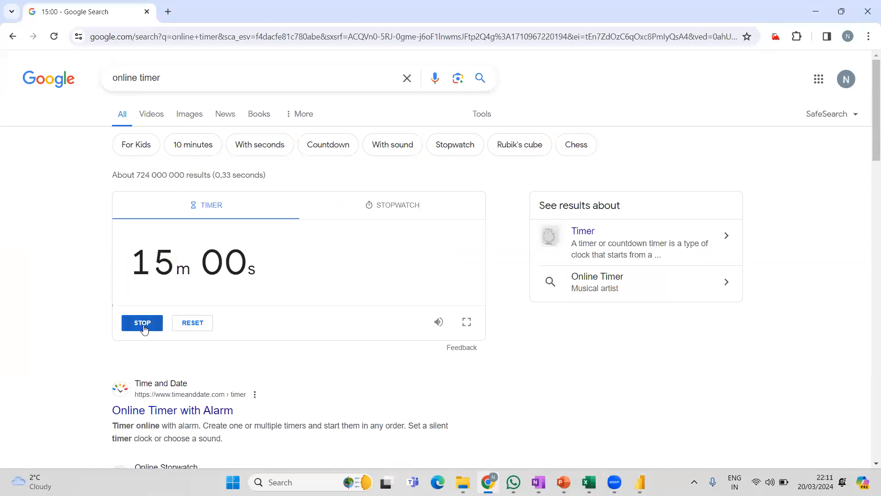
# Back in Power BI Desktop, import the Orders sheet from the Superstore Sales Data.xls workbook and open it in Power Query Editor
pyautogui.hotkey('alt', 'Tab')
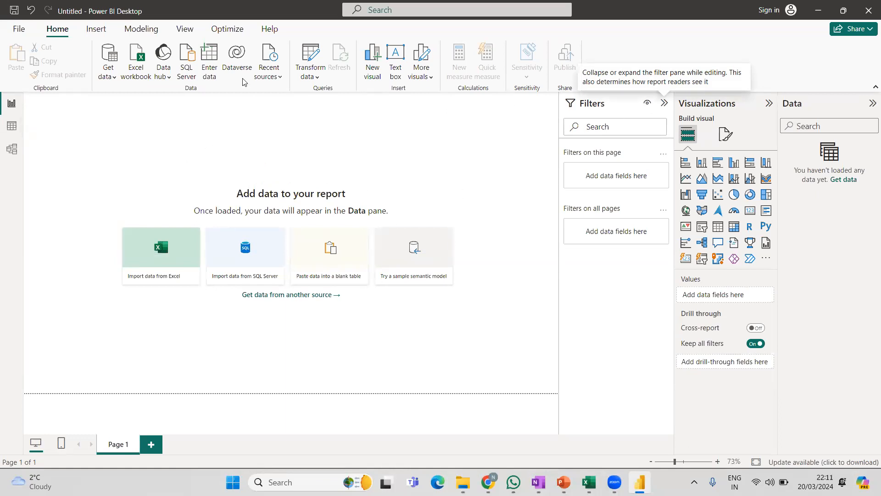
pyautogui.click(139, 72)
pyautogui.click(158, 93)
pyautogui.click(340, 256)
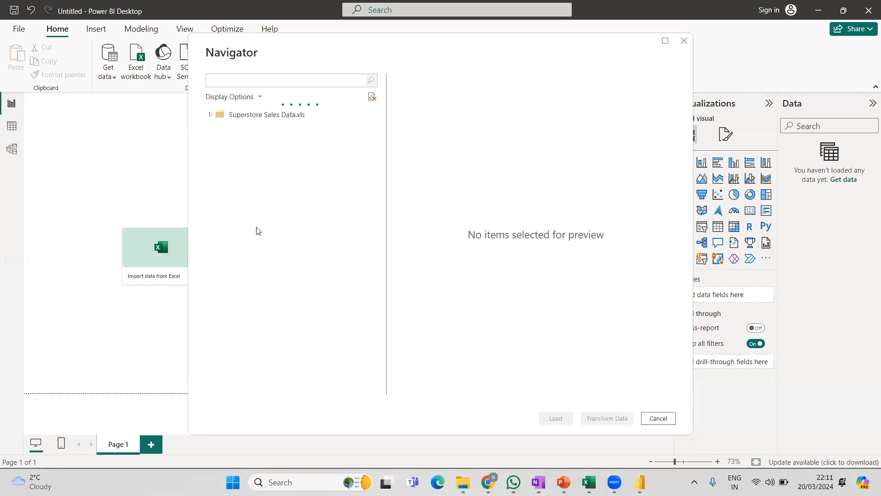
pyautogui.click(270, 129)
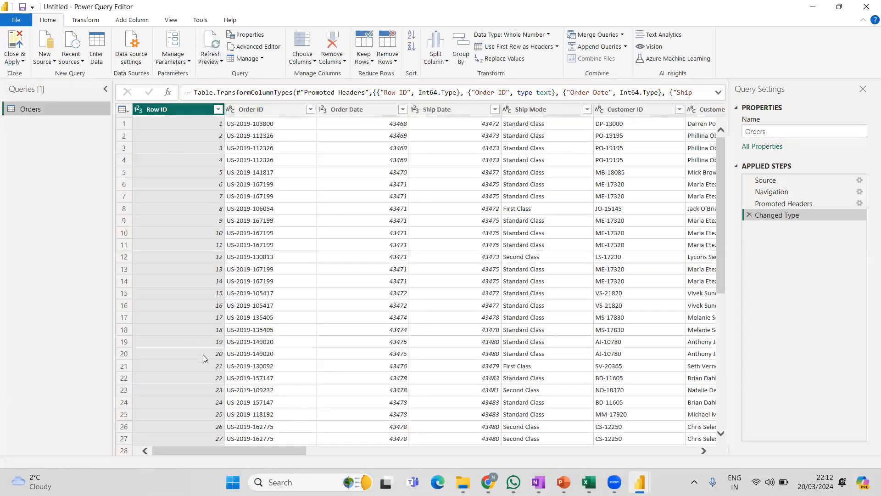
# Look through the Order ID, Order Date, Ship Date and Ship Mode columns of the Orders query
pyautogui.click(275, 108)
pyautogui.click(346, 114)
pyautogui.click(439, 115)
pyautogui.click(534, 115)
pyautogui.moveTo(267, 451); pyautogui.dragTo(139, 436)
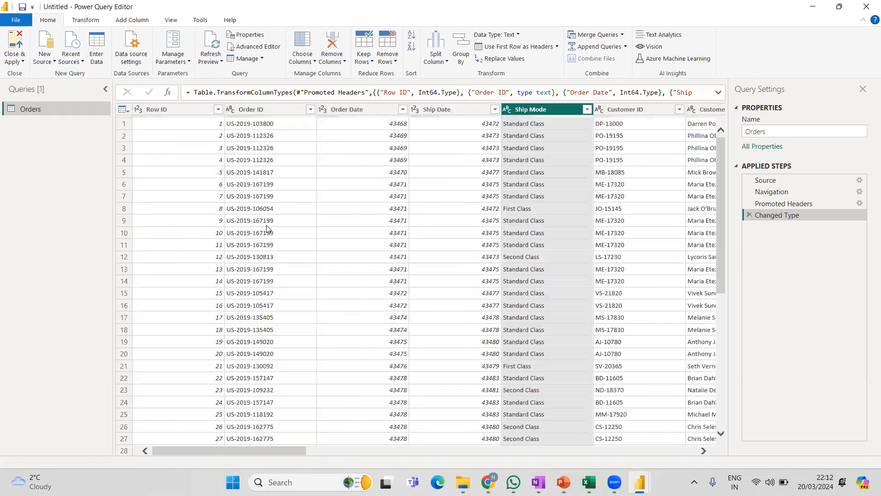
# Change the Order Date column's type using locale, with data type Date and locale English (United States)
pyautogui.click(356, 110)
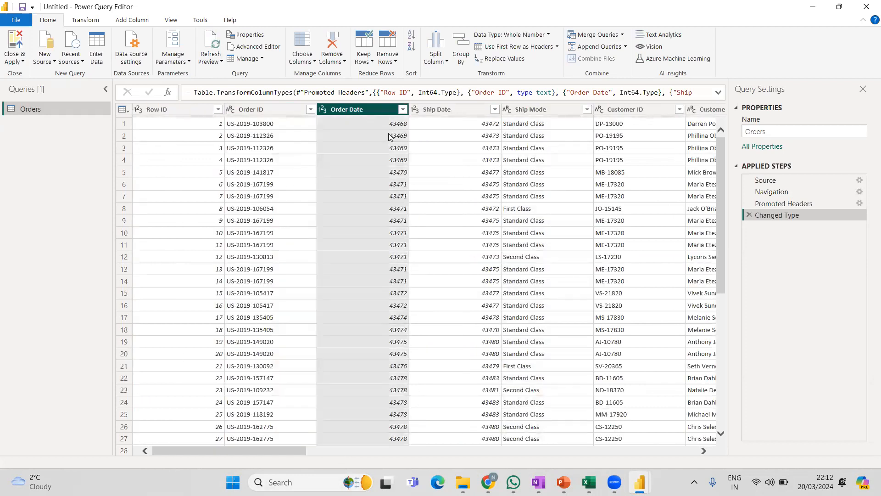
pyautogui.rightClick(361, 112)
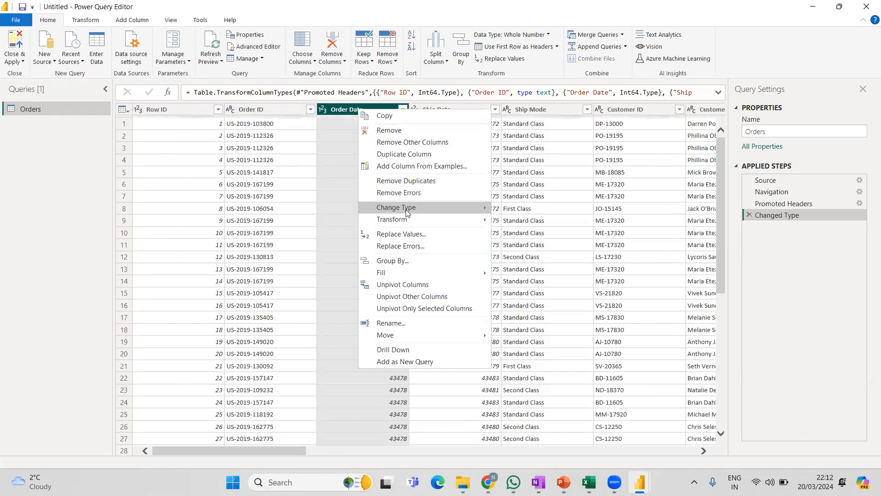
pyautogui.moveTo(406, 209)
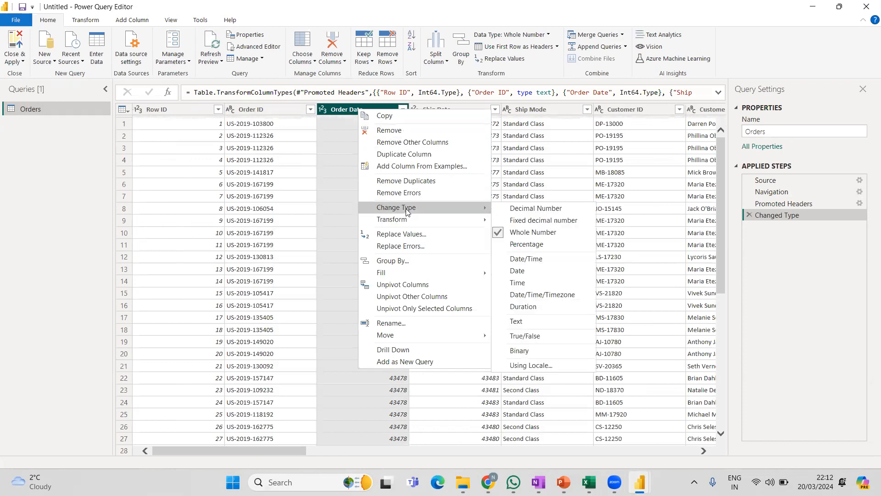
pyautogui.click(548, 363)
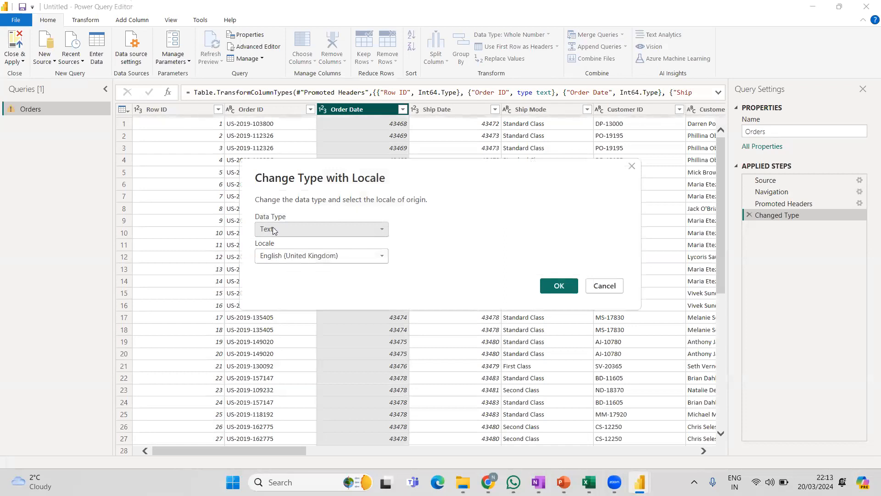
pyautogui.click(273, 228)
pyautogui.click(273, 299)
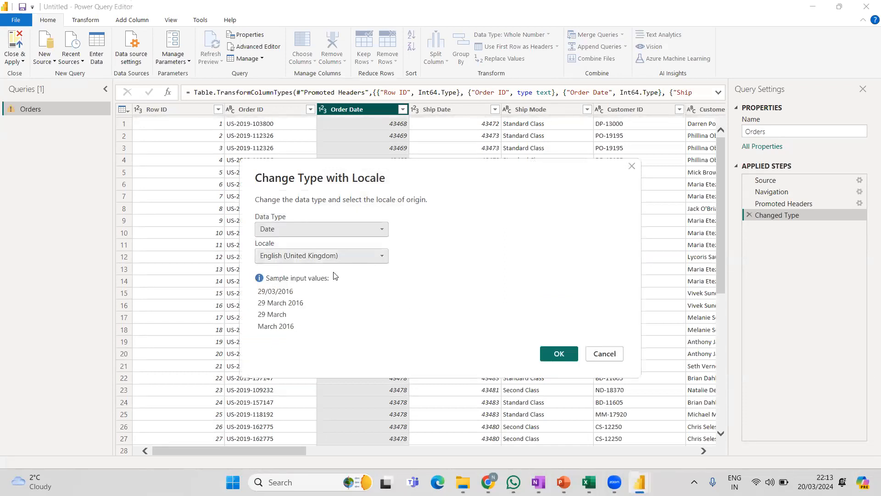
pyautogui.click(360, 255)
pyautogui.scroll(-1, 334, 233)
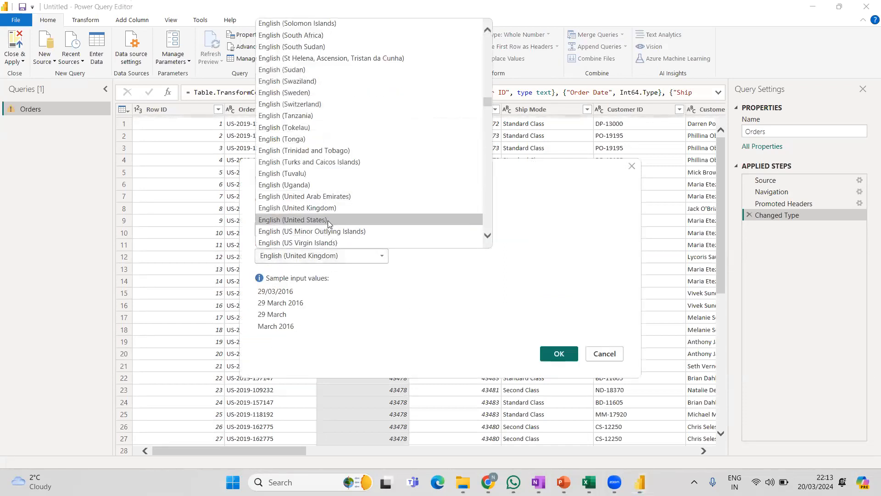
pyautogui.click(327, 220)
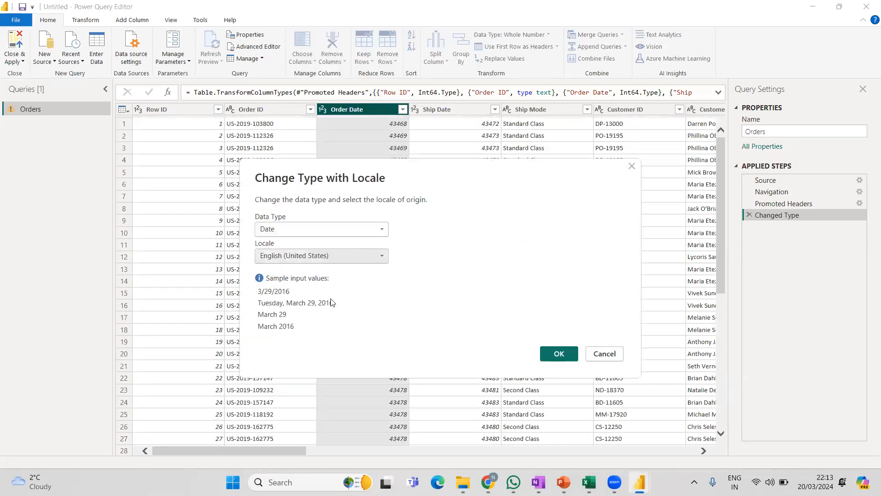
pyautogui.click(555, 354)
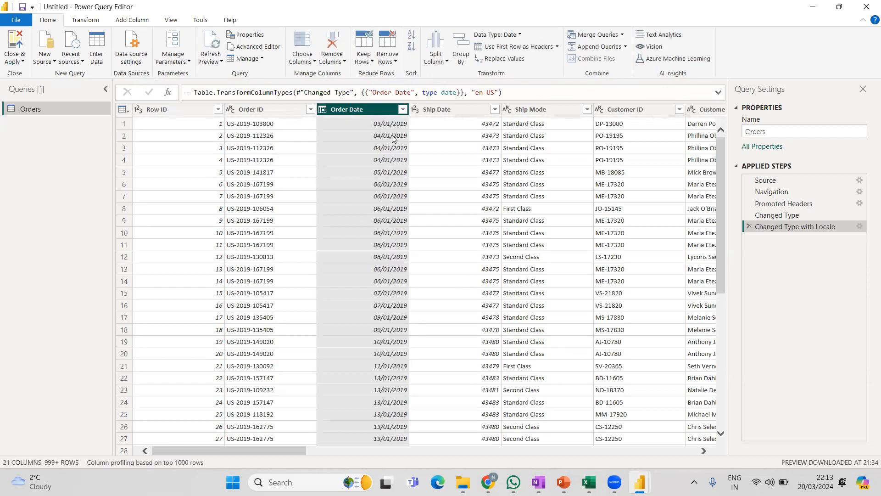
# Examine the remaining Orders columns through to Profit and return to the start of the table
pyautogui.moveTo(269, 448); pyautogui.dragTo(582, 463)
pyautogui.moveTo(671, 469); pyautogui.dragTo(716, 471)
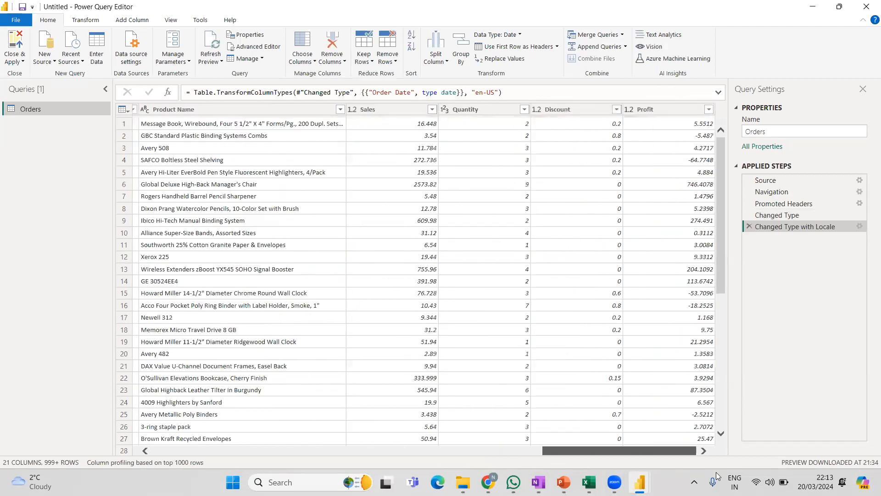
pyautogui.click(296, 449)
# Check the required report topics on the PowerPoint slide, then return to Power Query Editor
pyautogui.hotkey('alt', 'Tab')
pyautogui.hotkey('alt', 'Tab')
pyautogui.hotkey('alt', 'Tab')
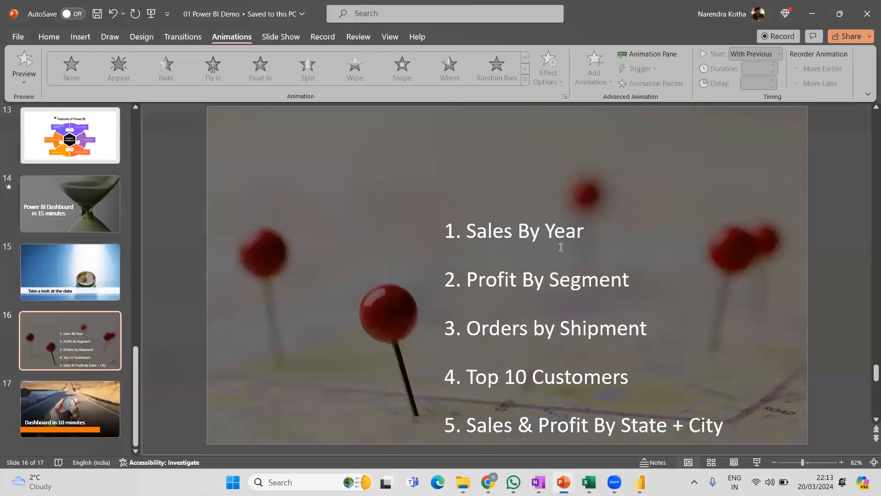
pyautogui.hotkey('alt', 'Tab')
pyautogui.hotkey('alt', 'Tab')
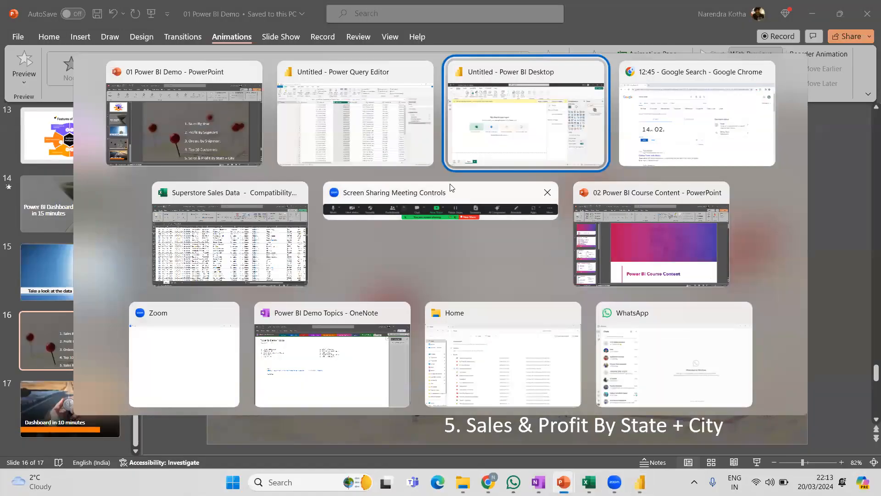
pyautogui.hotkey('alt', 'shift', 'Tab')
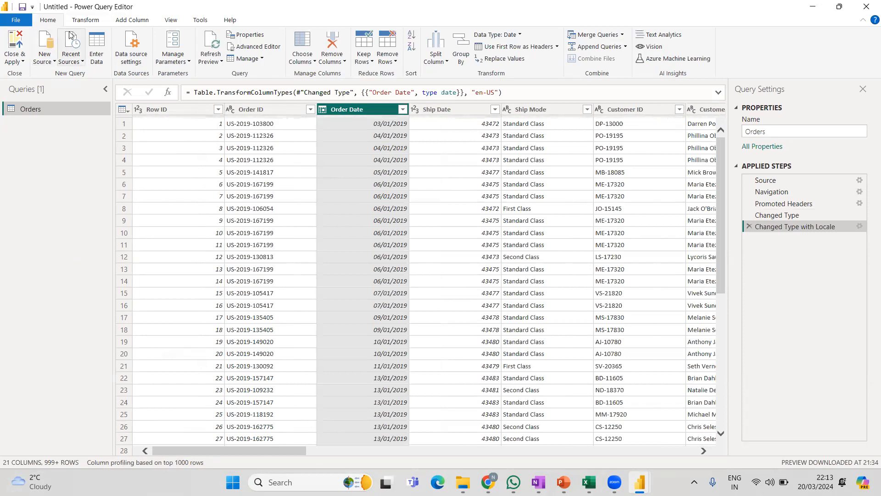
# Add a year column from examples based on the selected Order Date column, using 2019 as the first row's sample value
pyautogui.click(129, 20)
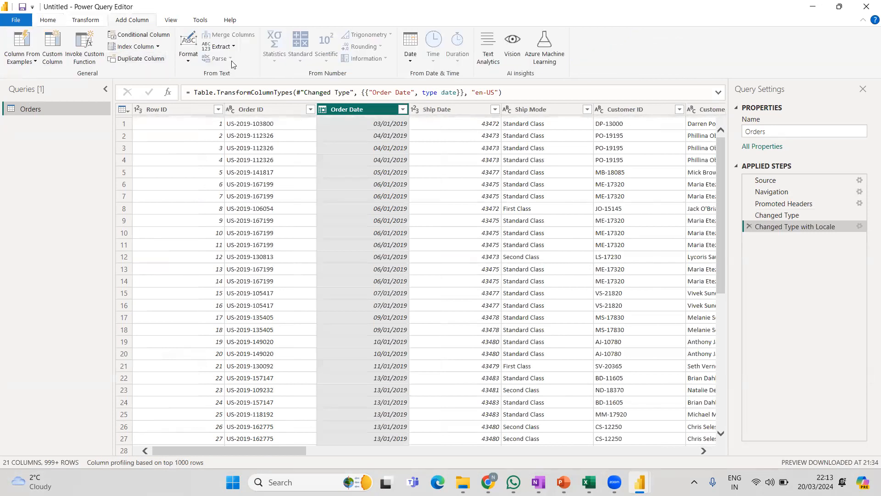
pyautogui.click(27, 63)
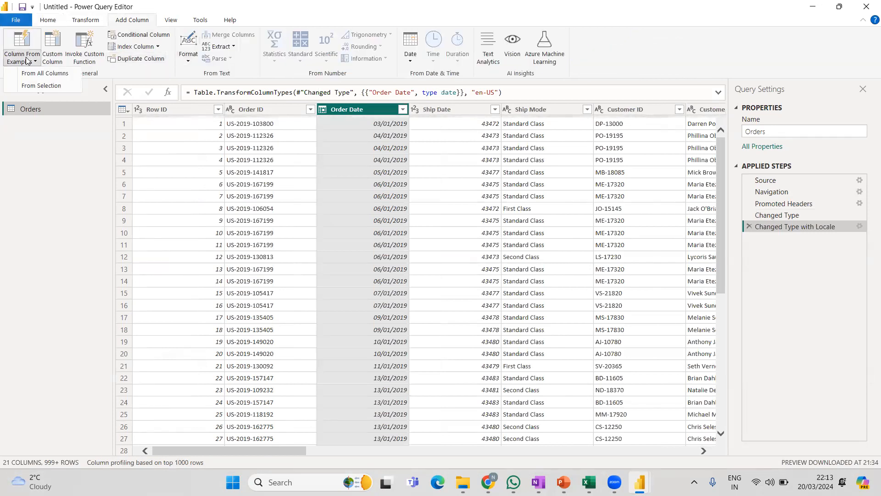
pyautogui.click(33, 86)
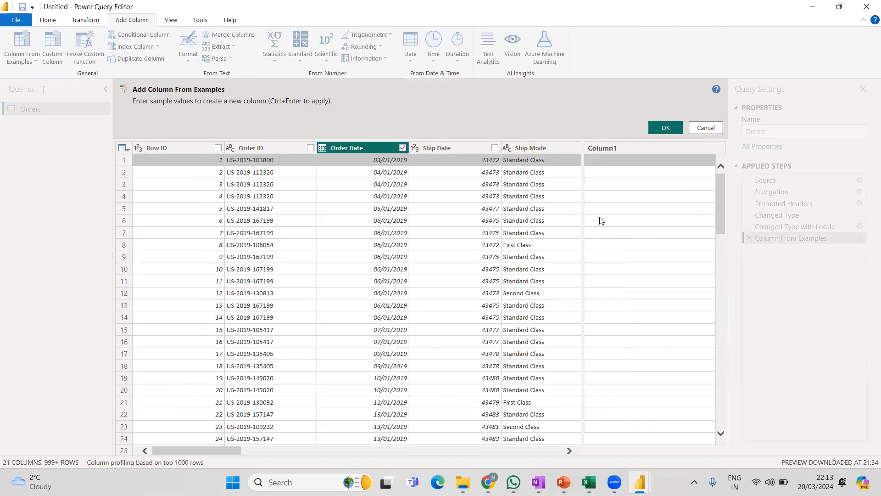
pyautogui.click(599, 160)
pyautogui.write('2019')
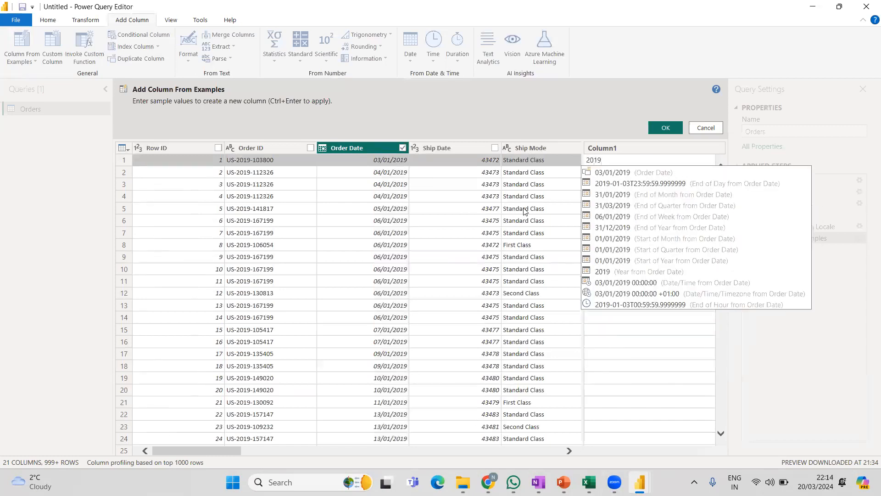
pyautogui.press('Return')
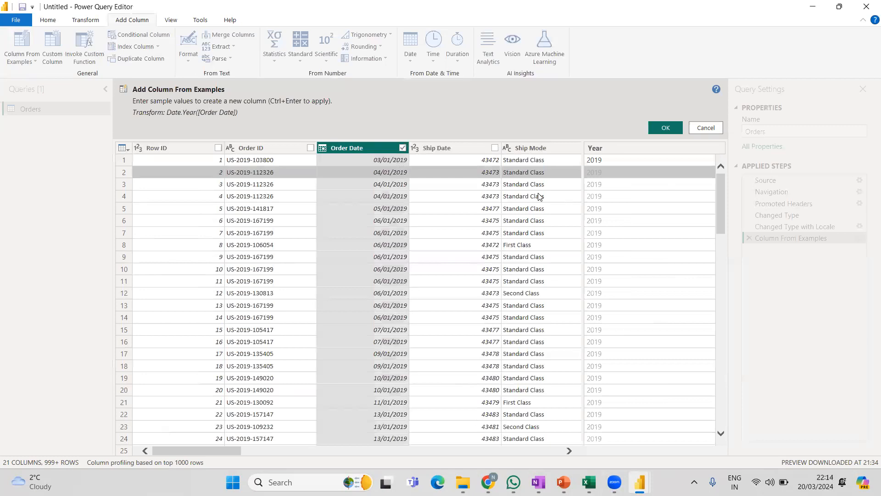
pyautogui.click(664, 128)
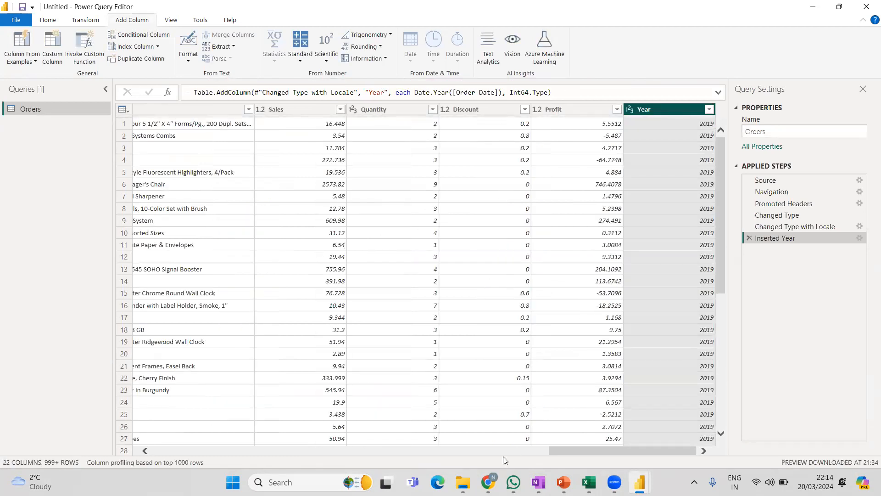
# Apply the query changes and close Power Query Editor to load the Orders table into the report
pyautogui.click(50, 20)
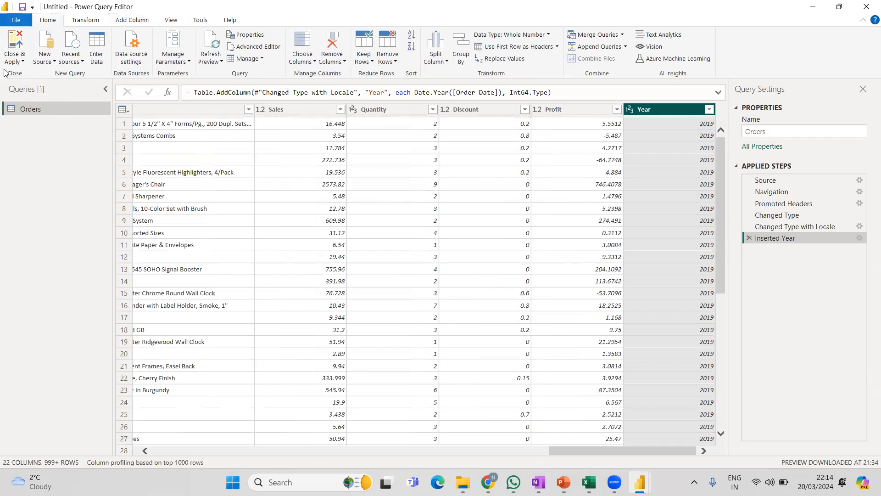
pyautogui.click(13, 61)
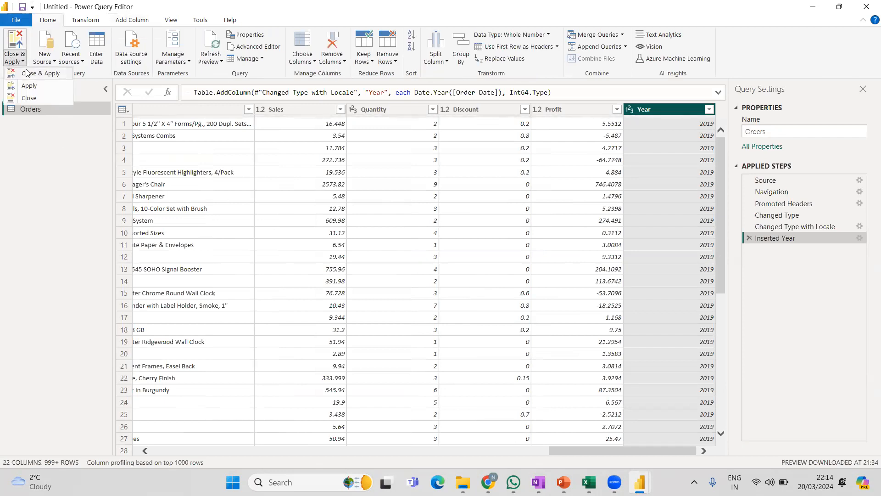
pyautogui.click(26, 72)
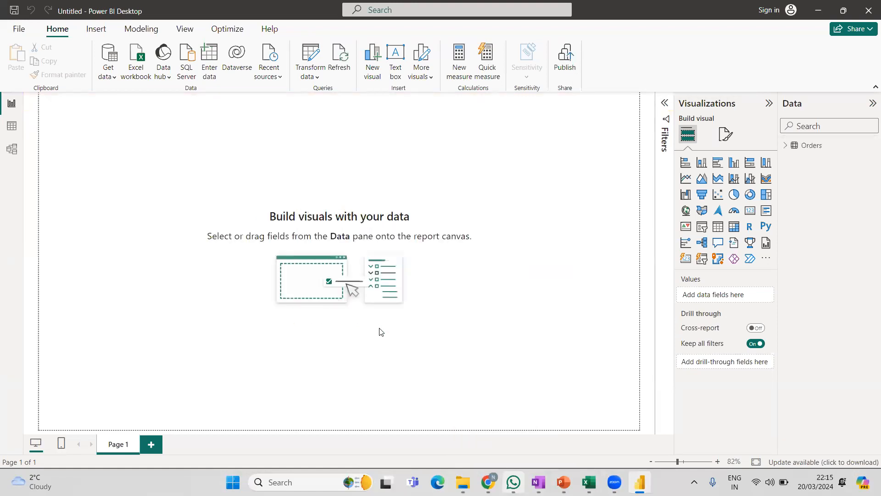
# Expand the Orders table to review its fields, and collapse the Visualizations and Data panes to enlarge the canvas
pyautogui.click(784, 145)
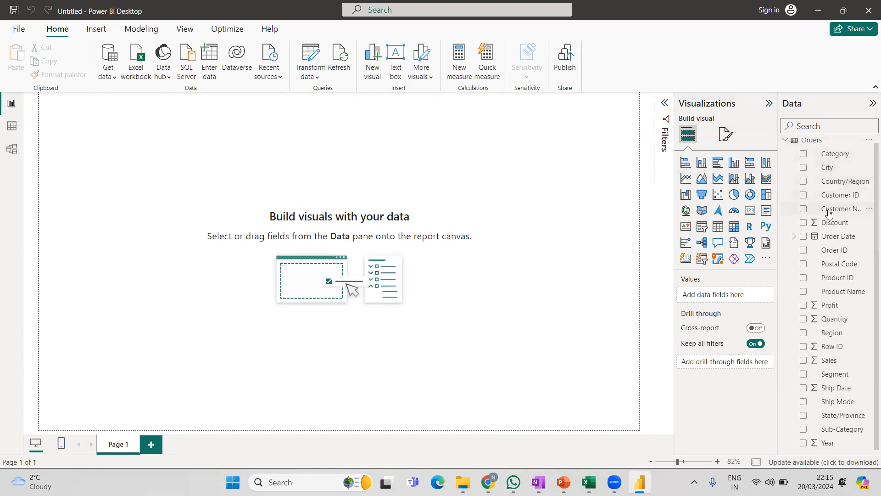
pyautogui.scroll(1, 830, 223)
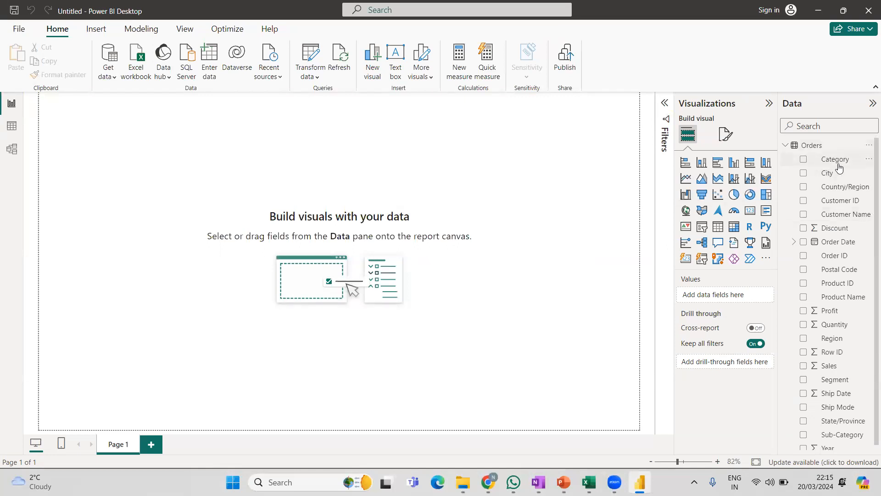
pyautogui.scroll(-1, 834, 184)
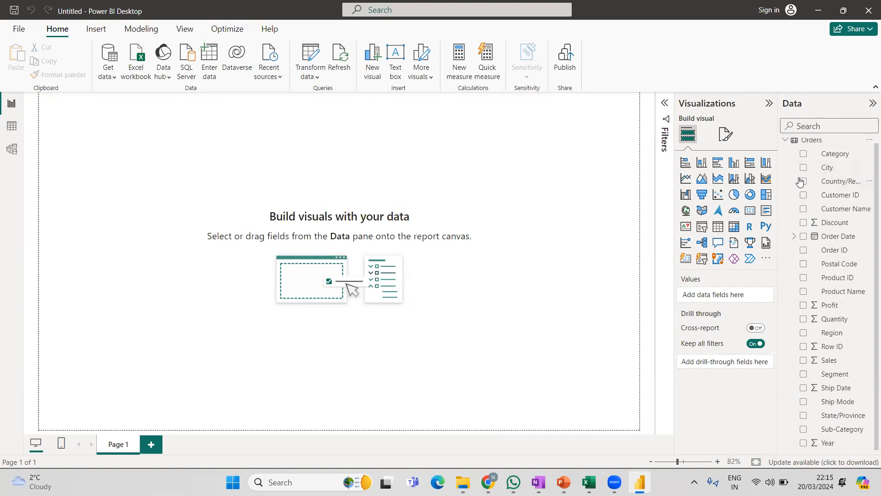
pyautogui.scroll(1, 805, 174)
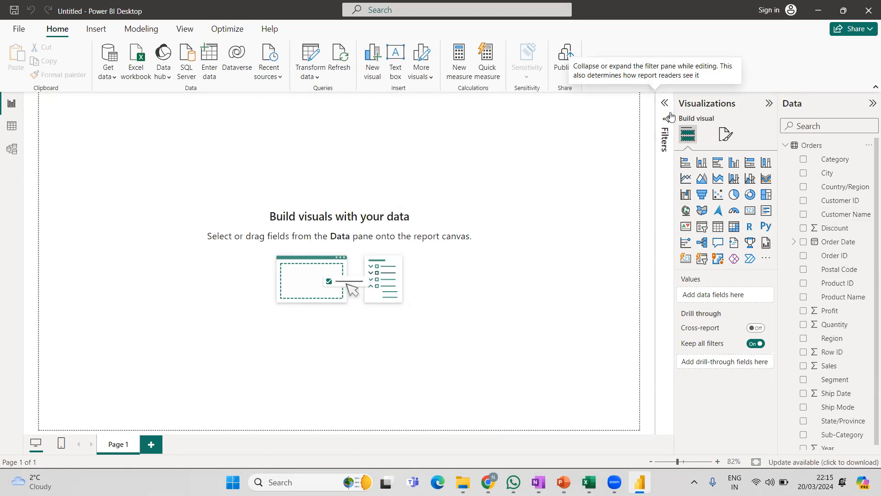
pyautogui.click(770, 106)
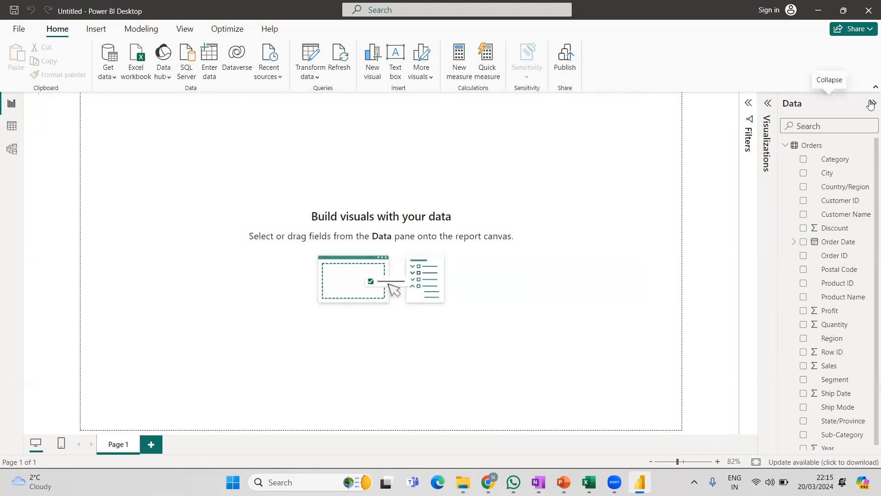
pyautogui.click(872, 102)
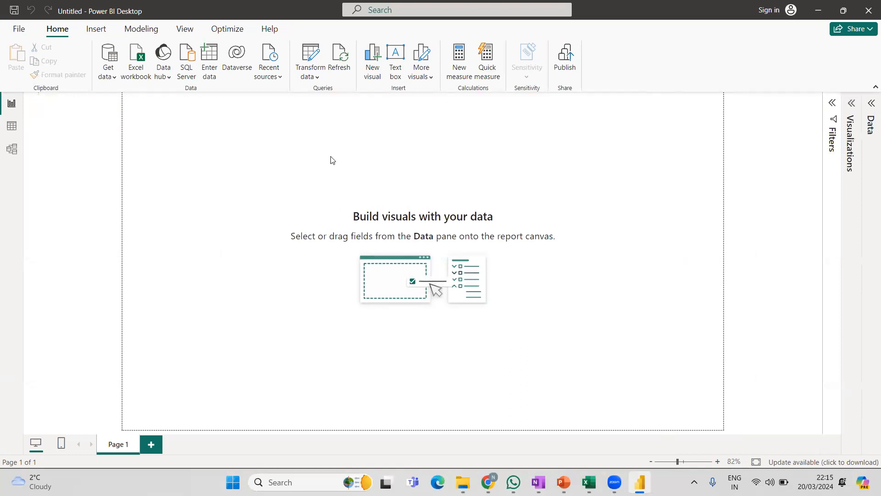
# Add a text box to the report page containing the title "Super Store Sales Dashboard"
pyautogui.click(396, 61)
pyautogui.click(153, 146)
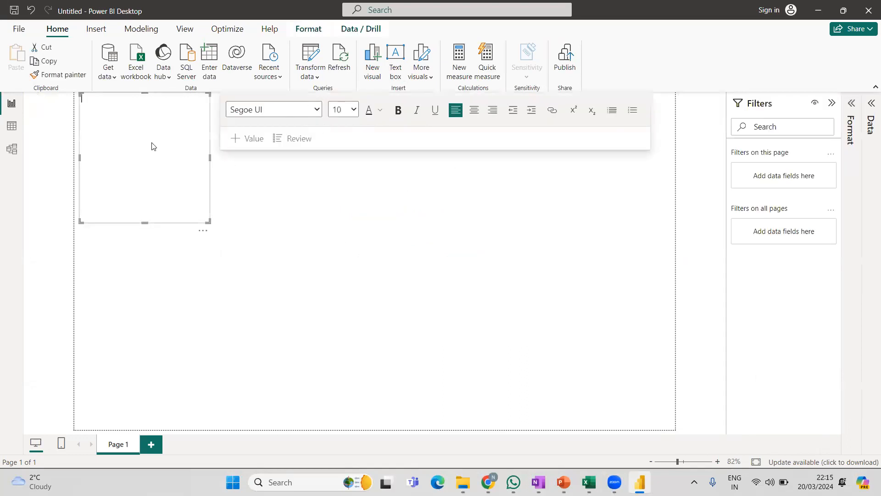
pyautogui.write('Super Store Sales Dashboard')
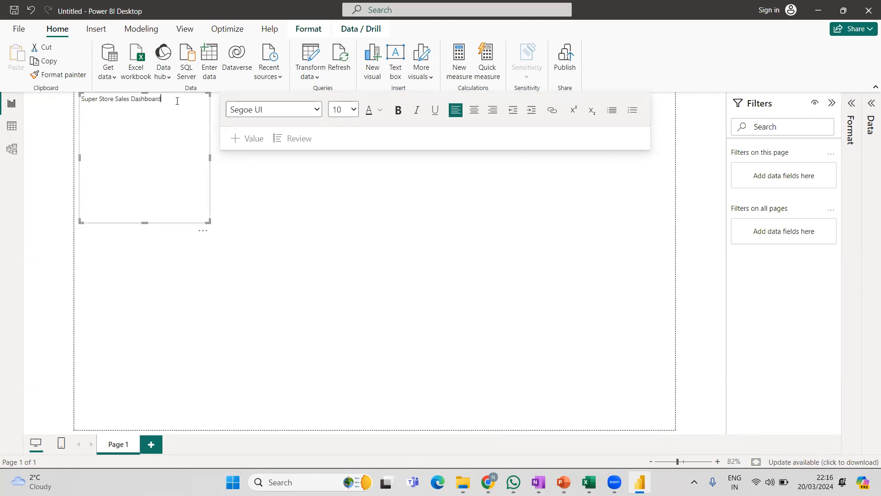
# Set the font size of the whole dashboard title to 54
pyautogui.moveTo(177, 101); pyautogui.dragTo(46, 99)
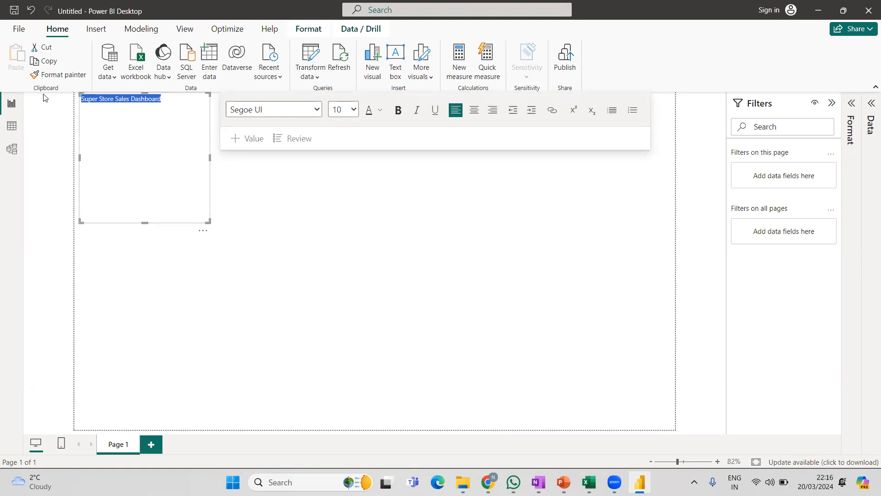
pyautogui.click(353, 109)
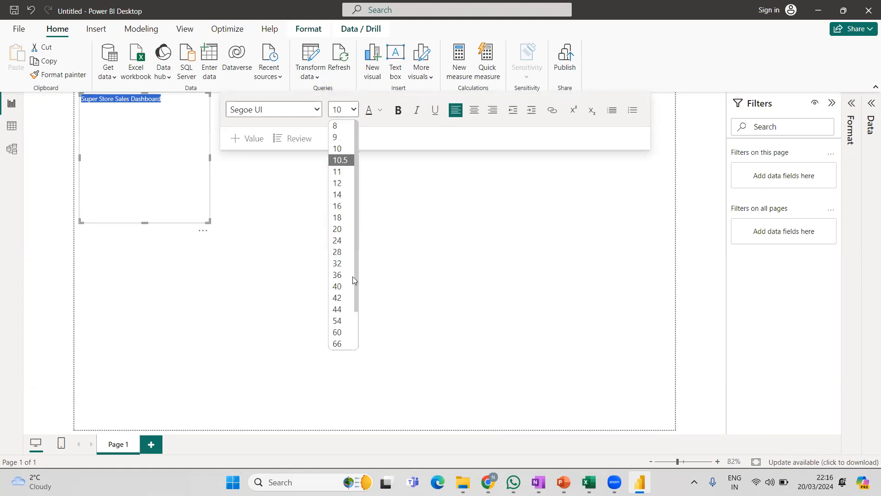
pyautogui.click(338, 320)
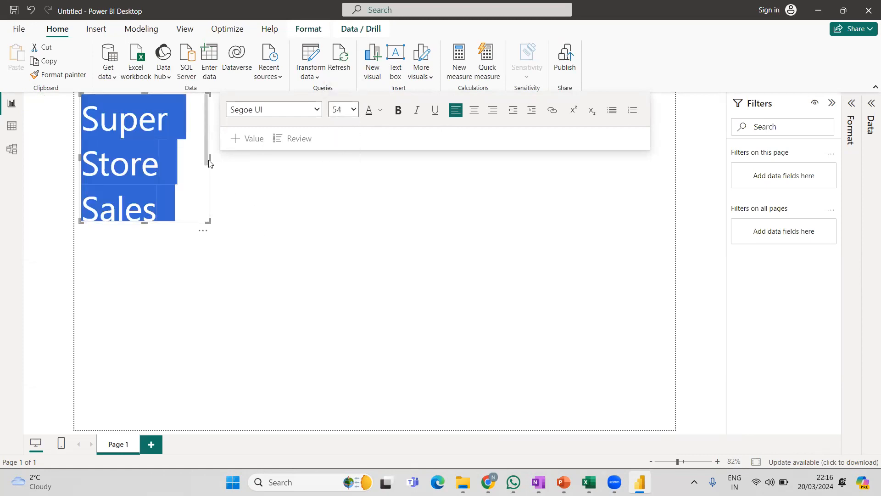
# Resize the title text box to about 1270 wide and 108 high, spanning the page width as a one-line banner
pyautogui.moveTo(550, 170); pyautogui.dragTo(600, 156)
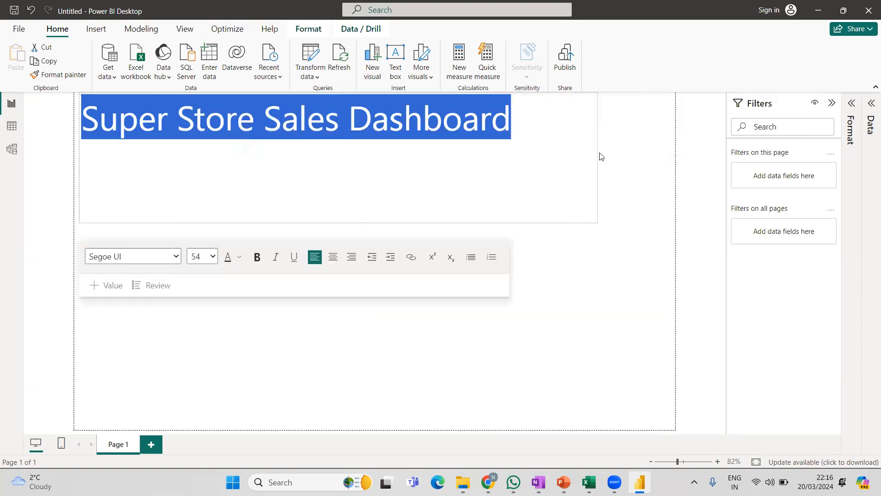
pyautogui.moveTo(340, 220); pyautogui.dragTo(356, 143)
pyautogui.moveTo(600, 117); pyautogui.dragTo(675, 118)
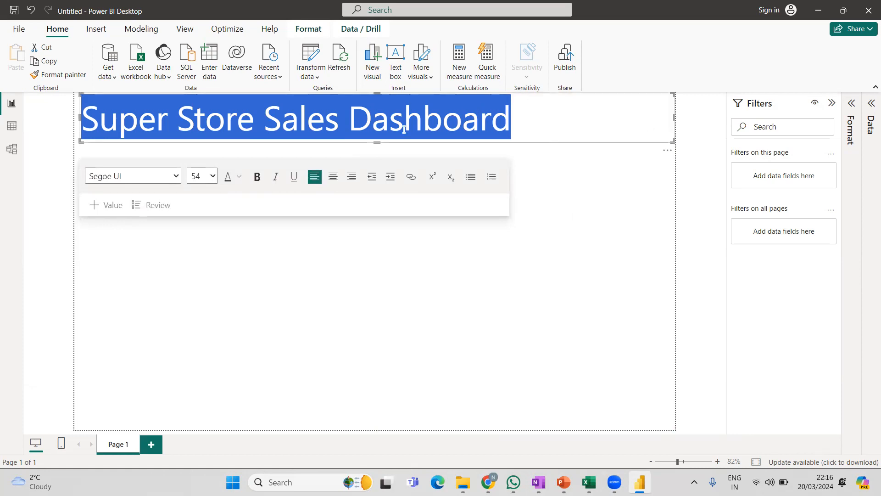
pyautogui.click(370, 286)
pyautogui.click(522, 123)
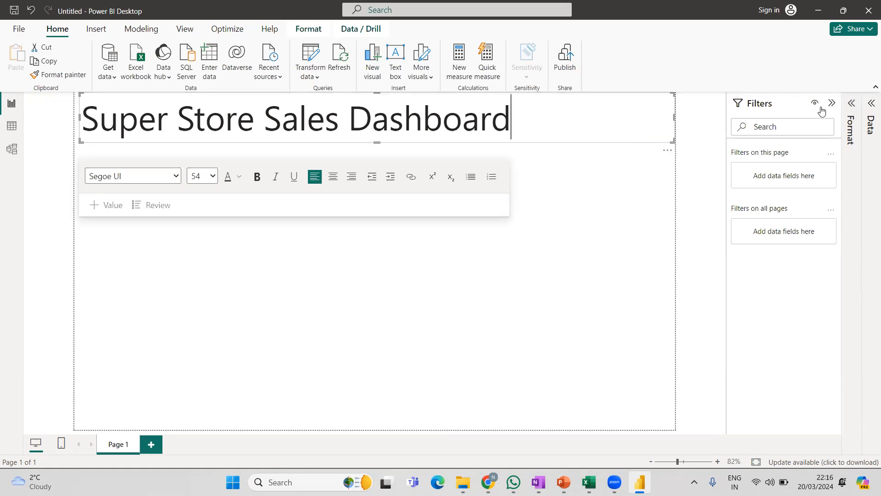
# Set the title text box's background effect to the lightest grey shade below white in the theme colors
pyautogui.click(851, 120)
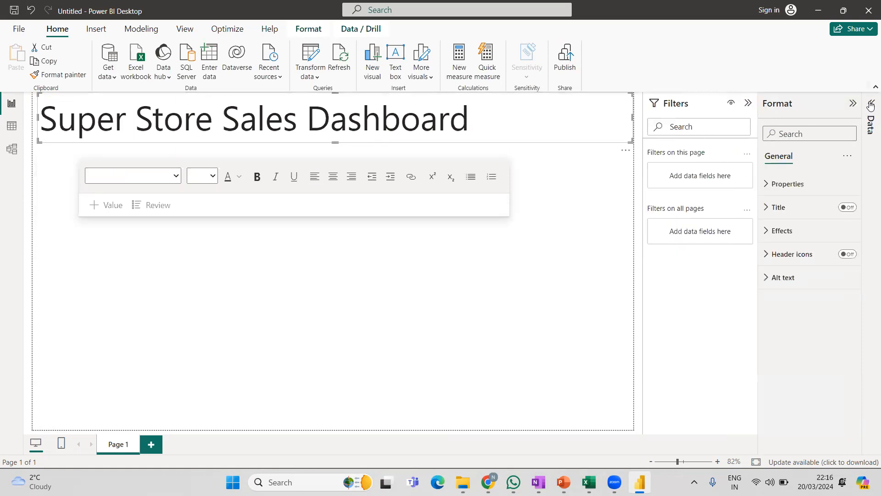
pyautogui.click(778, 215)
pyautogui.click(766, 363)
pyautogui.click(779, 298)
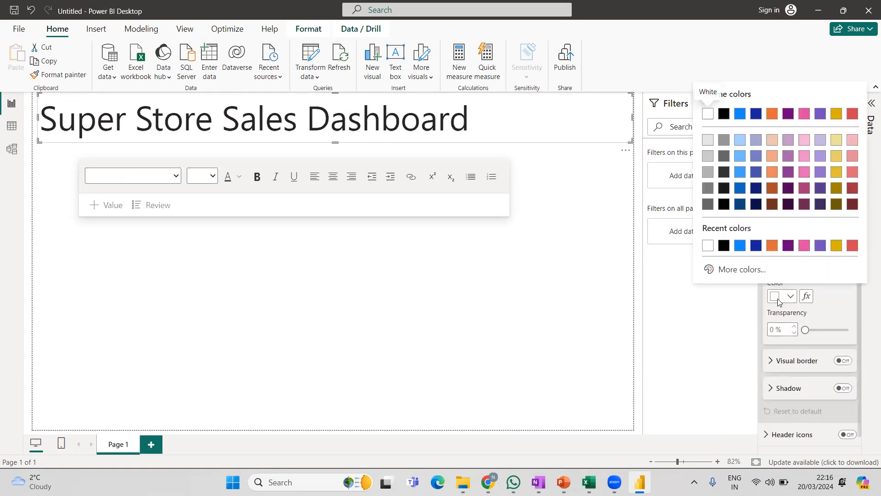
pyautogui.click(708, 141)
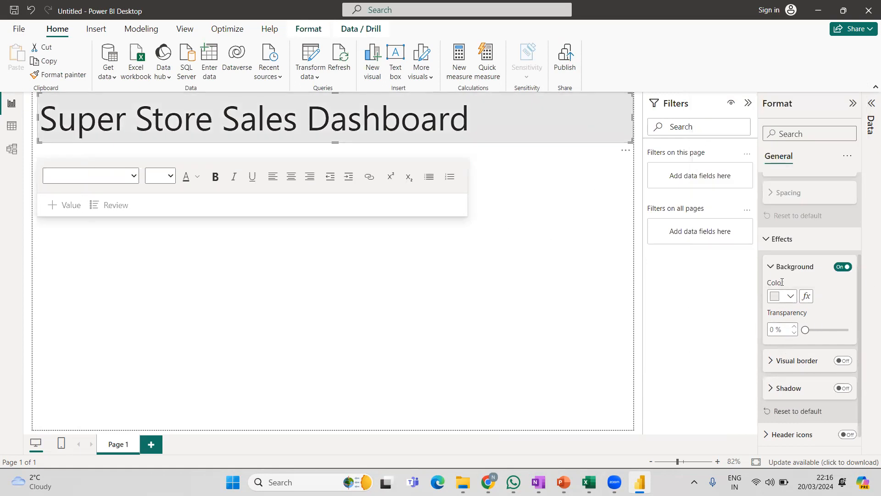
pyautogui.click(769, 265)
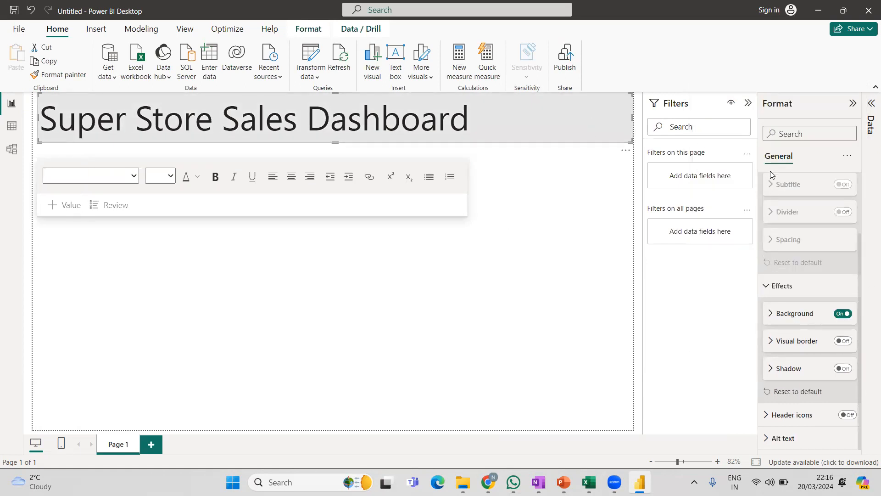
# Review the title text box's size and other general properties, and collapse the Format and Filters panes
pyautogui.scroll(3, 771, 177)
pyautogui.click(773, 184)
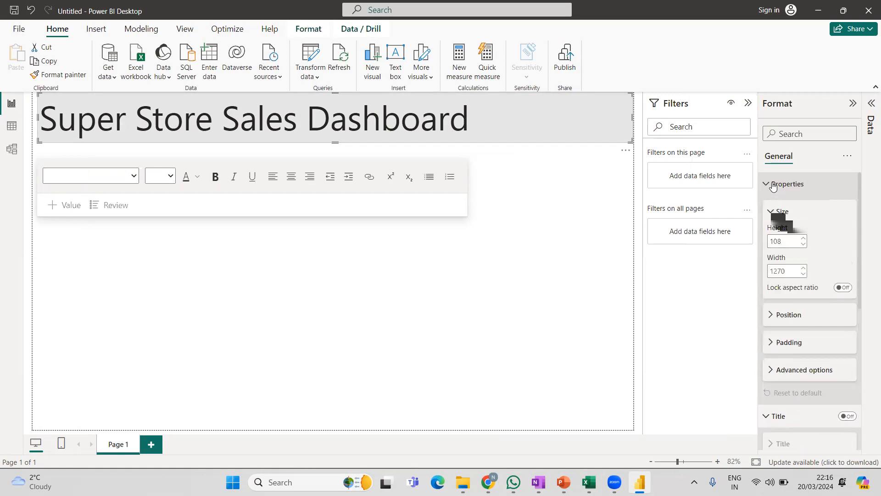
pyautogui.click(774, 184)
pyautogui.click(768, 184)
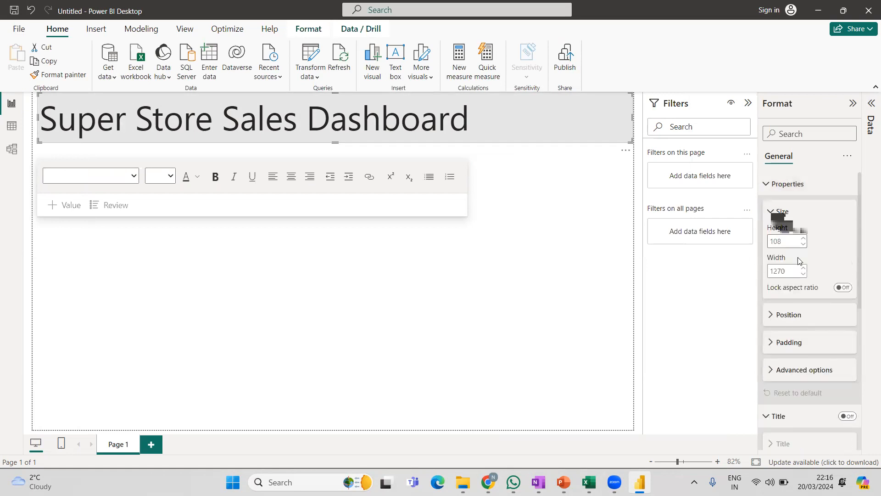
pyautogui.click(781, 211)
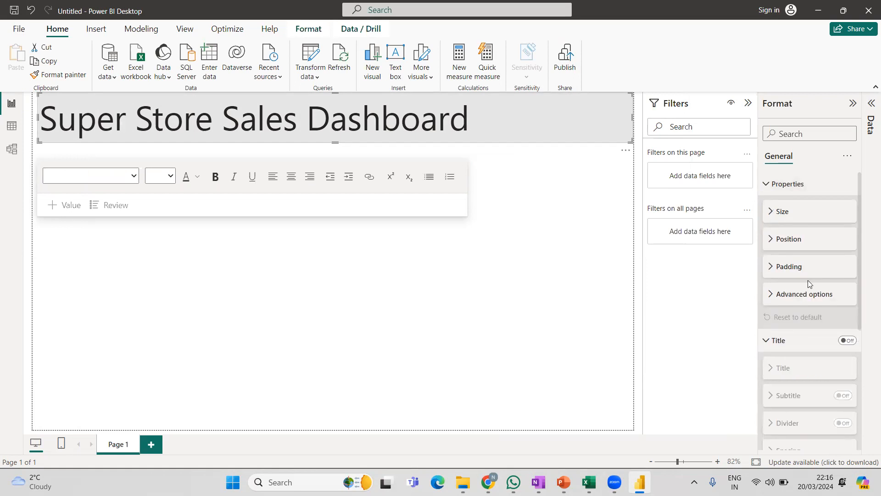
pyautogui.click(772, 185)
pyautogui.click(769, 207)
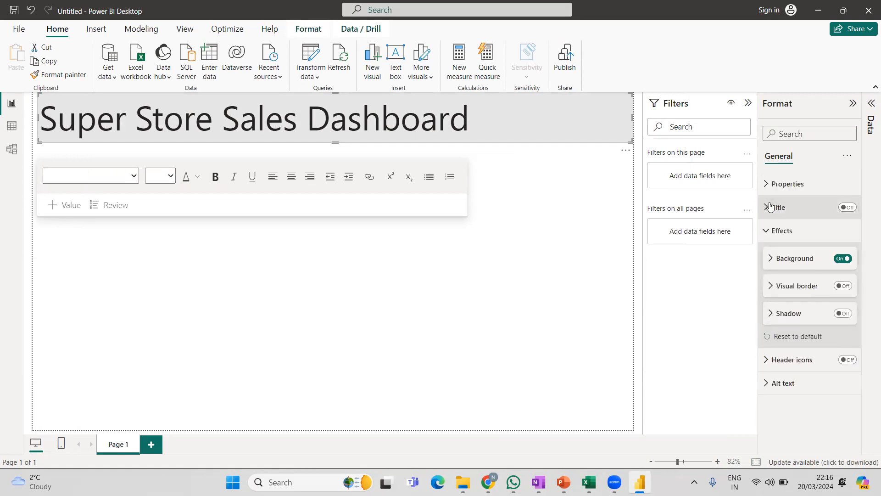
pyautogui.click(852, 104)
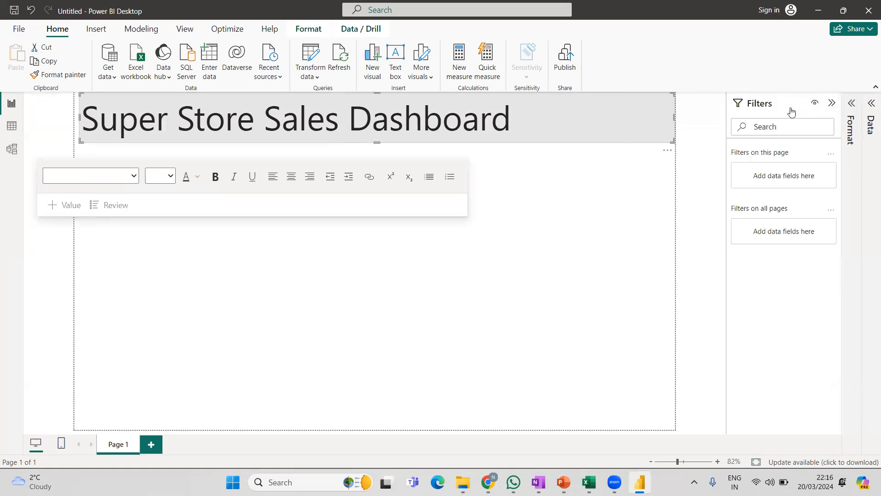
pyautogui.click(832, 103)
pyautogui.click(516, 193)
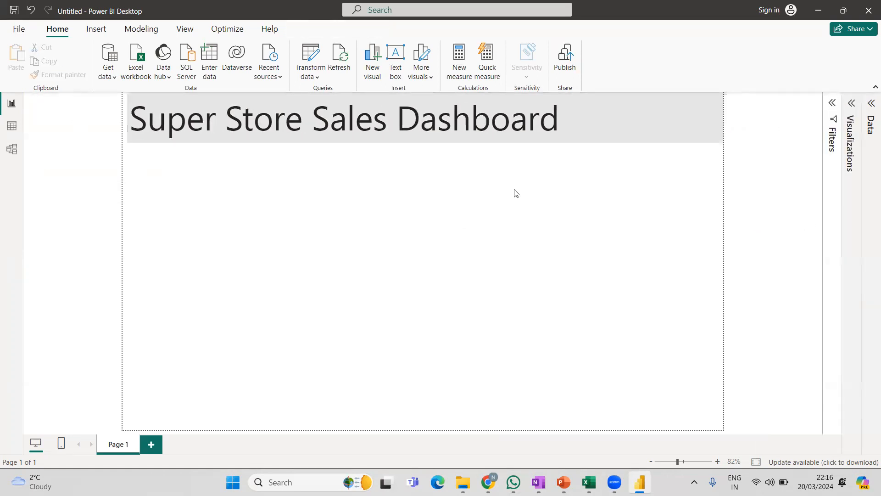
# Indent the title text slightly from the left edge of its banner by adding space before "Super"
pyautogui.click(573, 139)
pyautogui.click(136, 116)
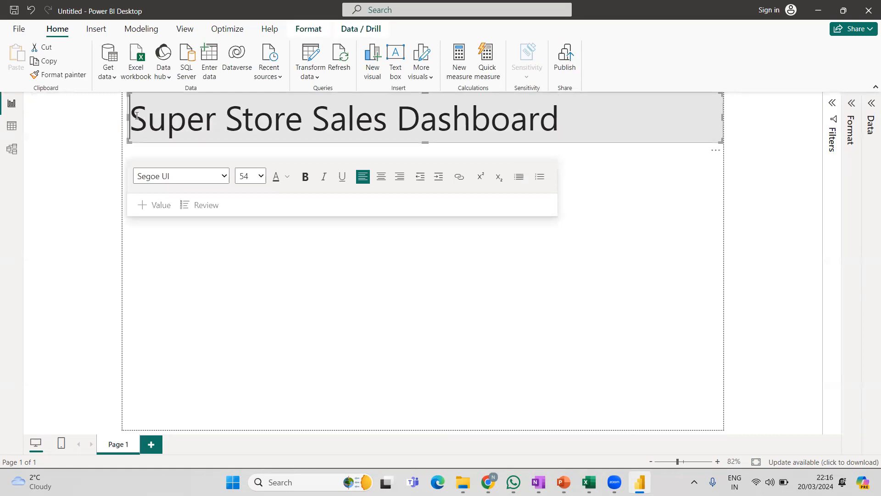
pyautogui.click(495, 404)
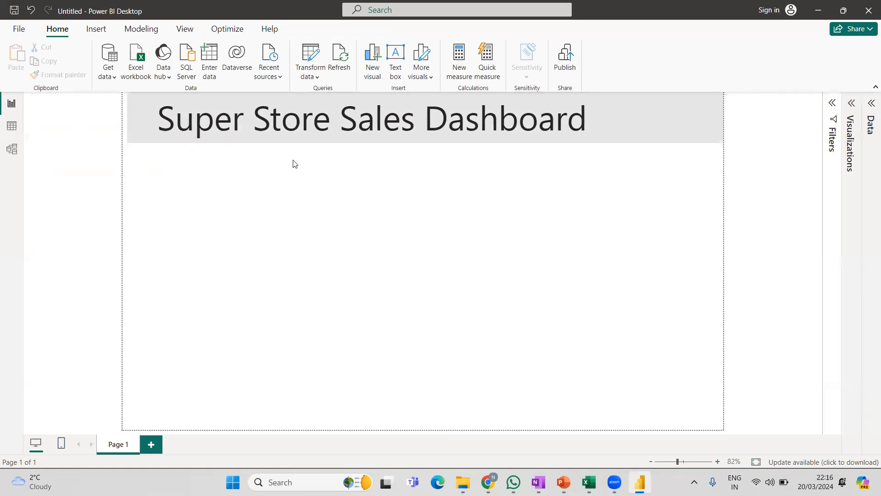
# Insert the SuperStore logo image from the Power BI Demo folder onto the report page
pyautogui.click(184, 30)
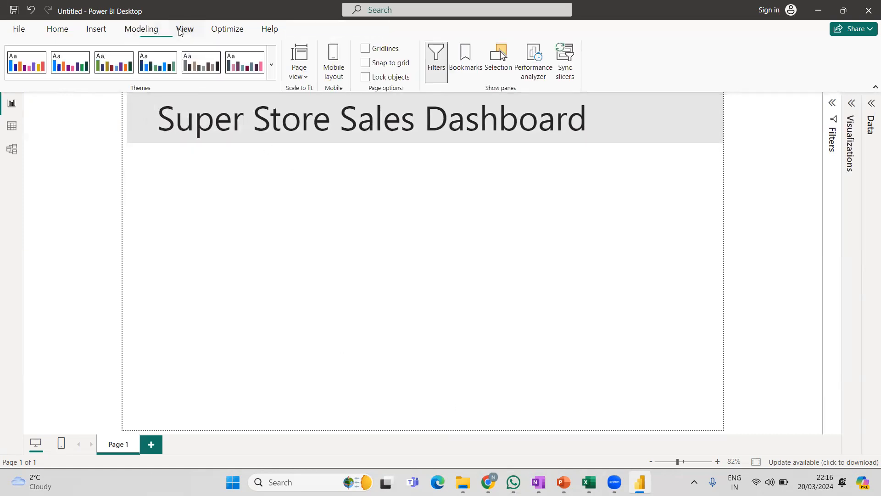
pyautogui.click(96, 29)
pyautogui.click(425, 63)
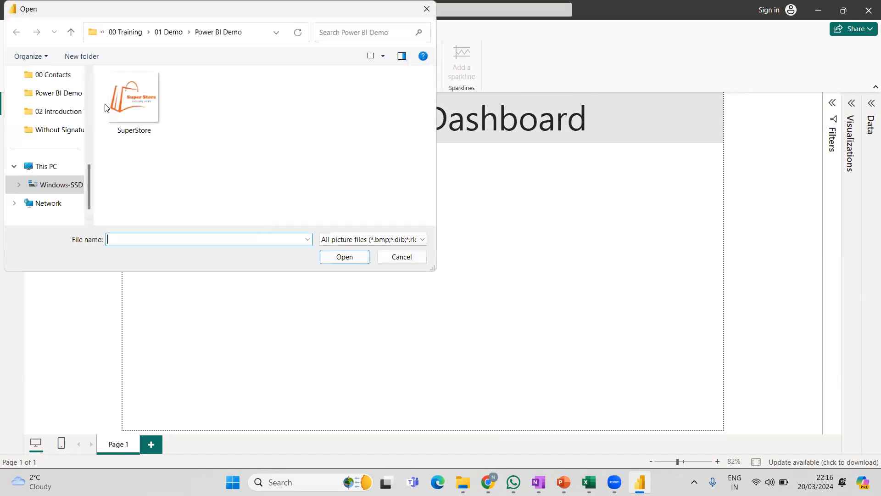
pyautogui.click(134, 98)
pyautogui.click(352, 261)
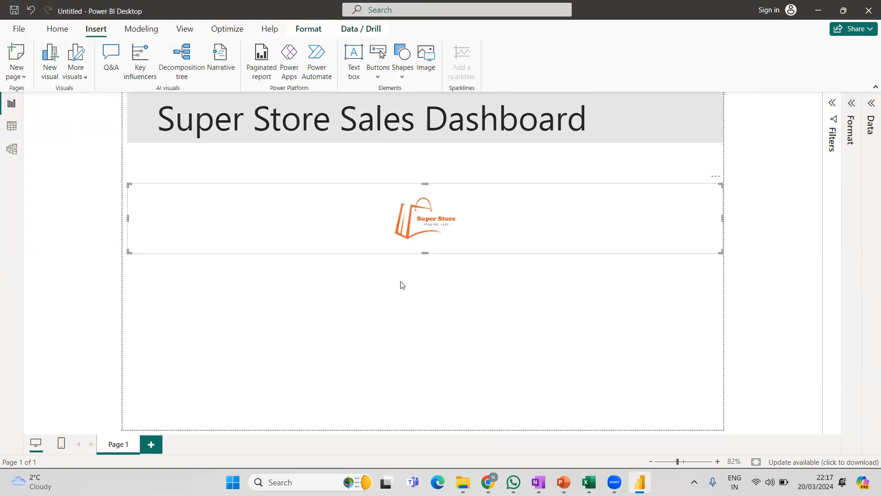
# Shrink the logo to a small square that fits the title banner's height and place it at the banner's right end
pyautogui.moveTo(129, 251); pyautogui.dragTo(614, 310)
pyautogui.moveTo(668, 196); pyautogui.dragTo(667, 229)
pyautogui.moveTo(612, 206); pyautogui.dragTo(662, 108)
pyautogui.click(652, 224)
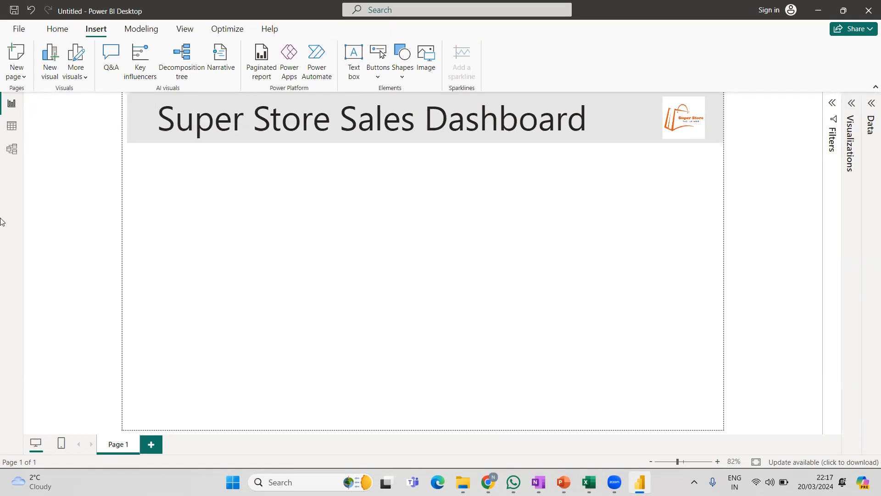
# Expand the Visualizations pane and check the first required report topic on the PowerPoint slide, returning to Power BI Desktop
pyautogui.click(851, 103)
pyautogui.hotkey('alt', 'Tab')
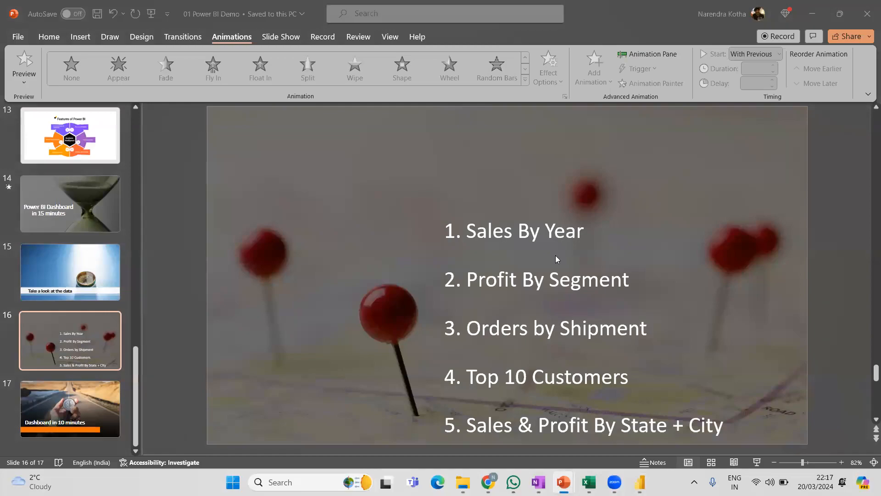
pyautogui.hotkey('alt', 'Tab')
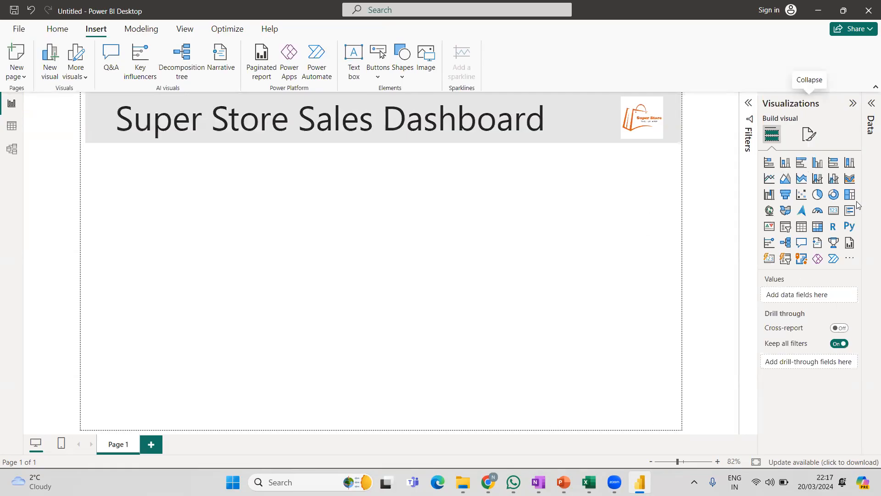
# Add a clustered bar chart to the report page with Year on its X-axis and check that field's aggregation options
pyautogui.click(801, 162)
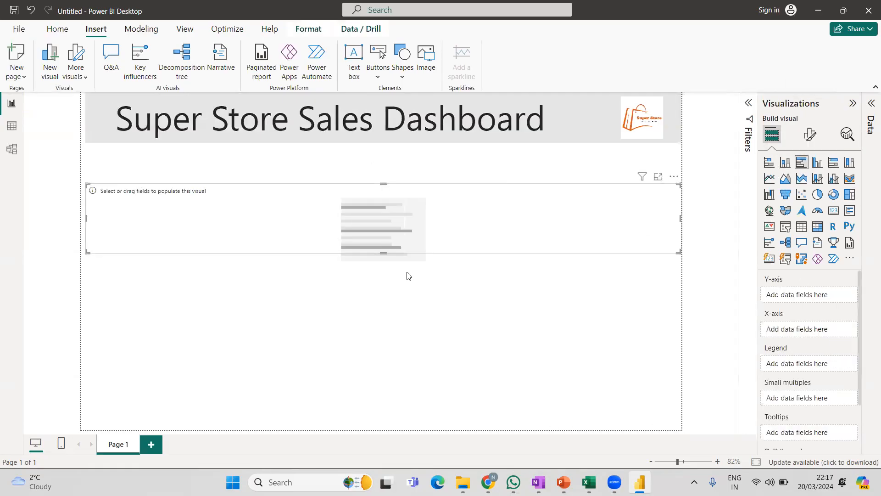
pyautogui.click(871, 103)
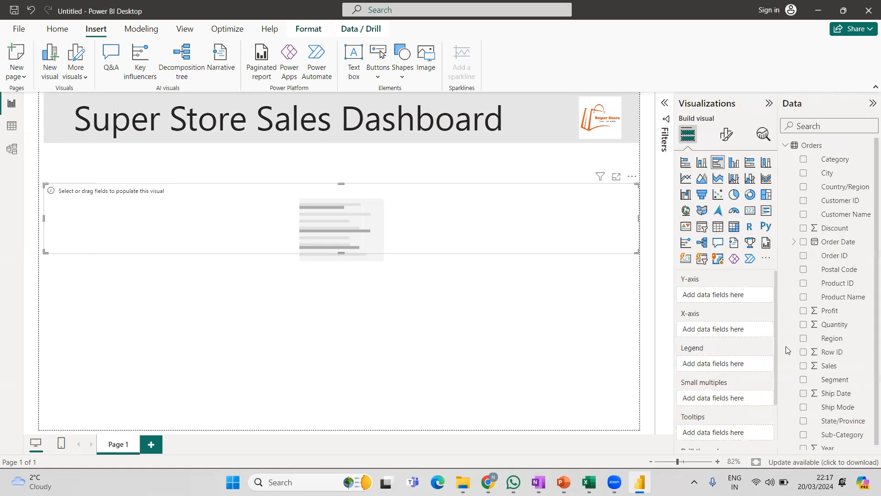
pyautogui.scroll(-1, 832, 399)
pyautogui.moveTo(829, 443); pyautogui.dragTo(730, 329)
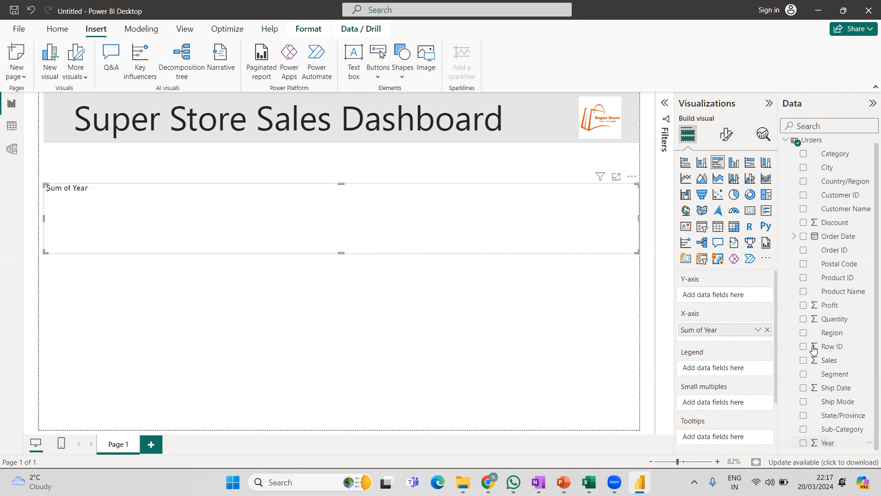
pyautogui.click(756, 331)
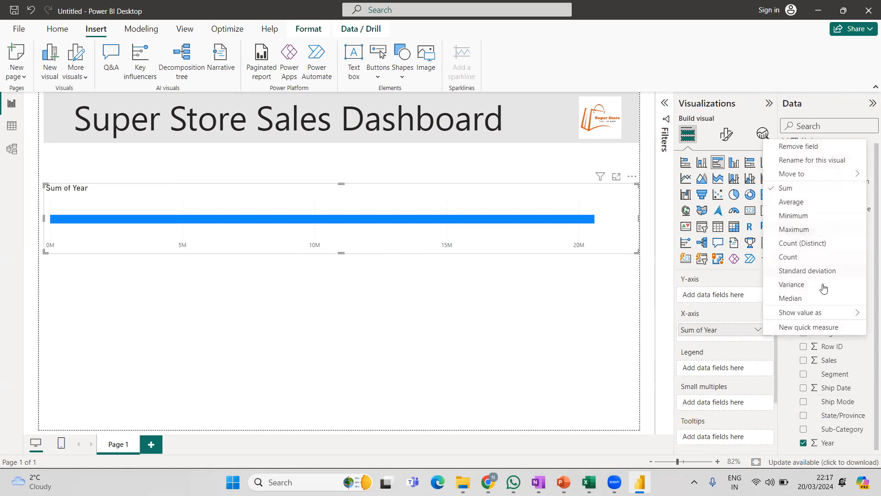
pyautogui.click(624, 345)
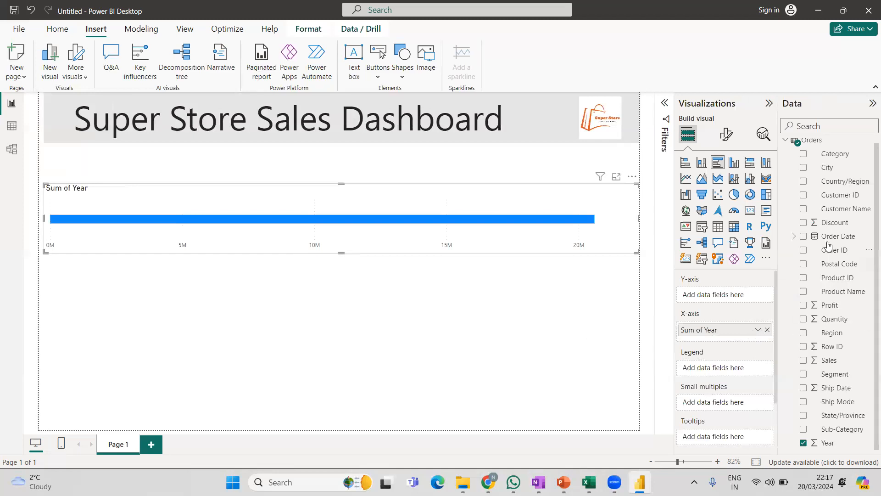
# Put Order ID on the bar chart's Y-axis, then remove Year from the X-axis and add it back there
pyautogui.scroll(1, 835, 271)
pyautogui.moveTo(835, 256); pyautogui.dragTo(716, 296)
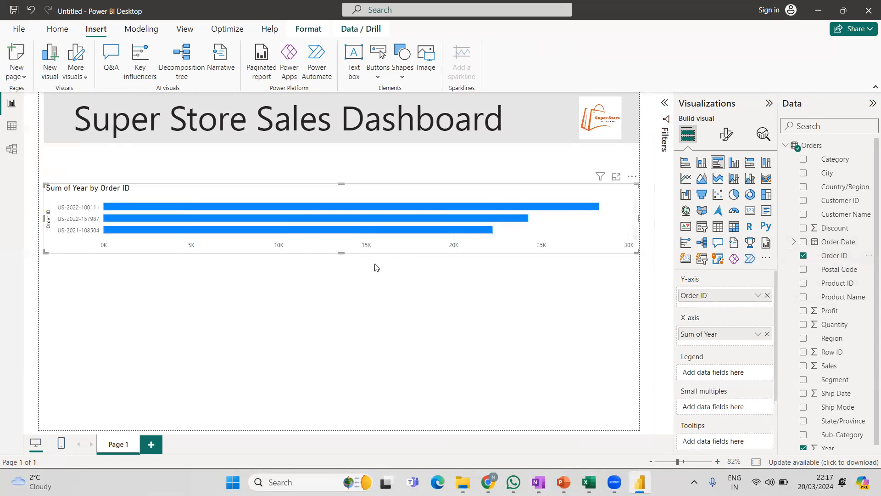
pyautogui.click(767, 334)
pyautogui.scroll(-1, 835, 415)
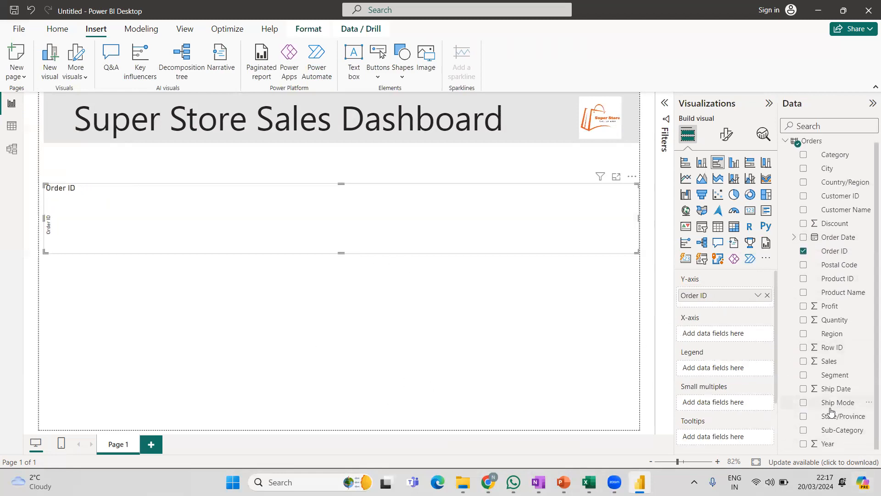
pyautogui.moveTo(829, 443); pyautogui.dragTo(723, 335)
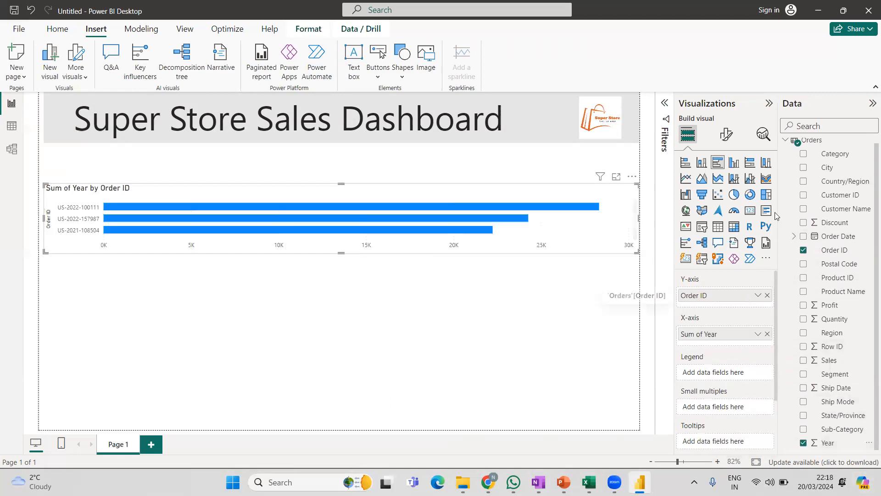
# Change the bar chart to a stacked column chart and check the options available for its Year value
pyautogui.click(702, 162)
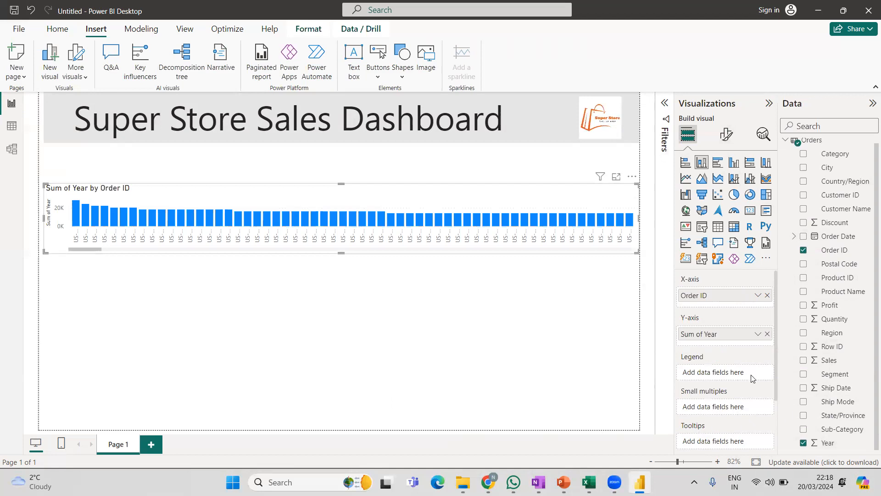
pyautogui.click(758, 334)
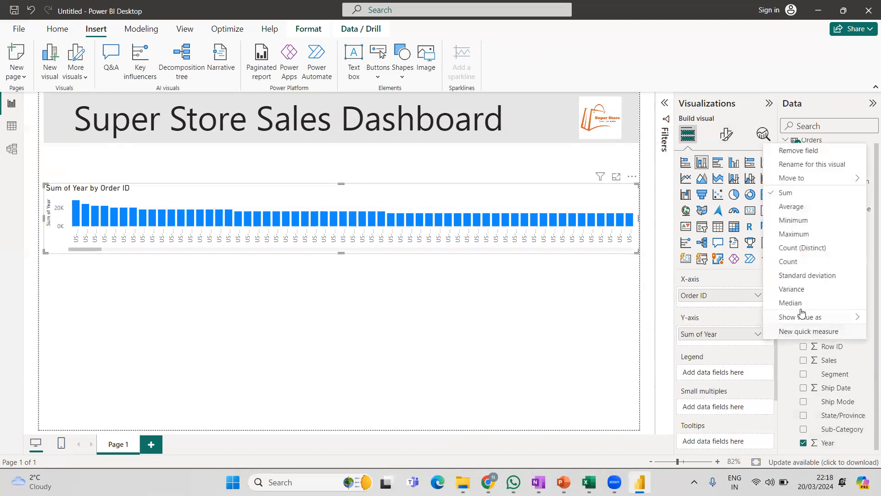
pyautogui.moveTo(799, 178)
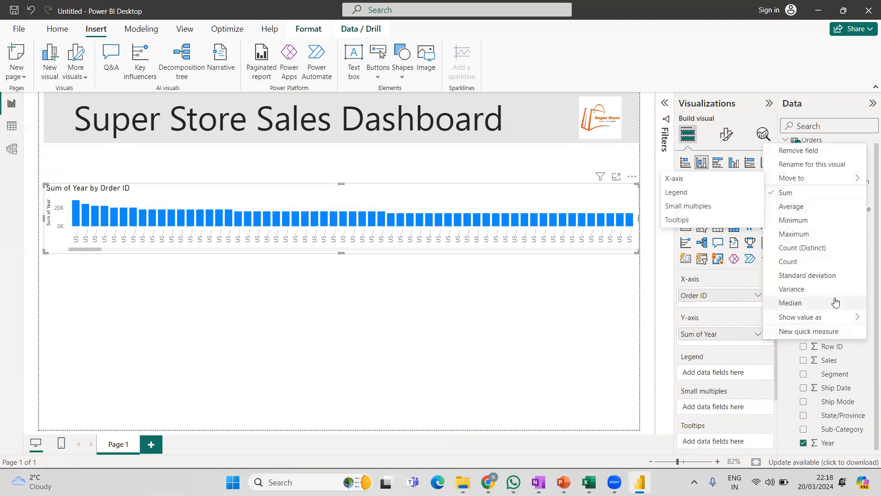
pyautogui.click(321, 316)
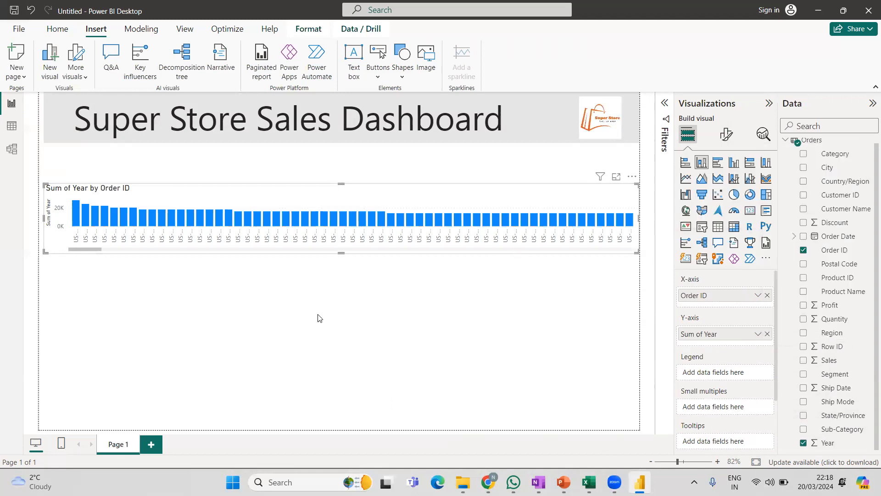
# Examine the data type and values of the Year column in the Orders query in Power Query Editor, then close and apply
pyautogui.click(58, 29)
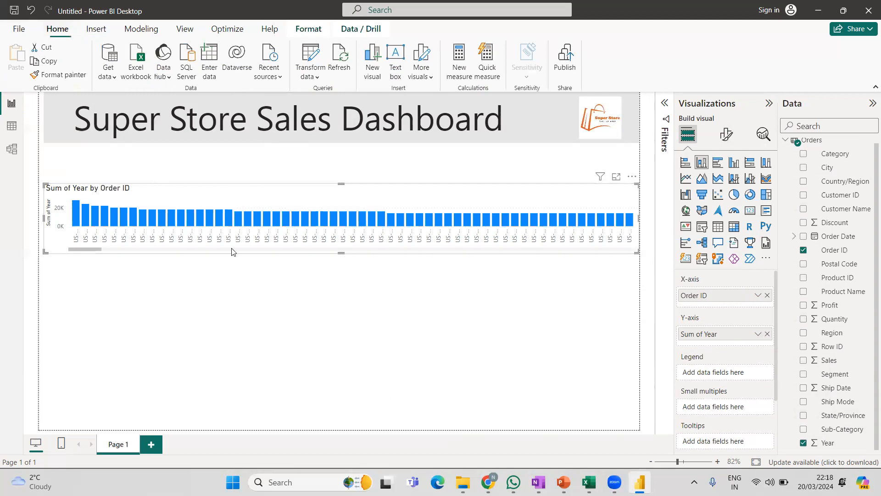
pyautogui.click(345, 251)
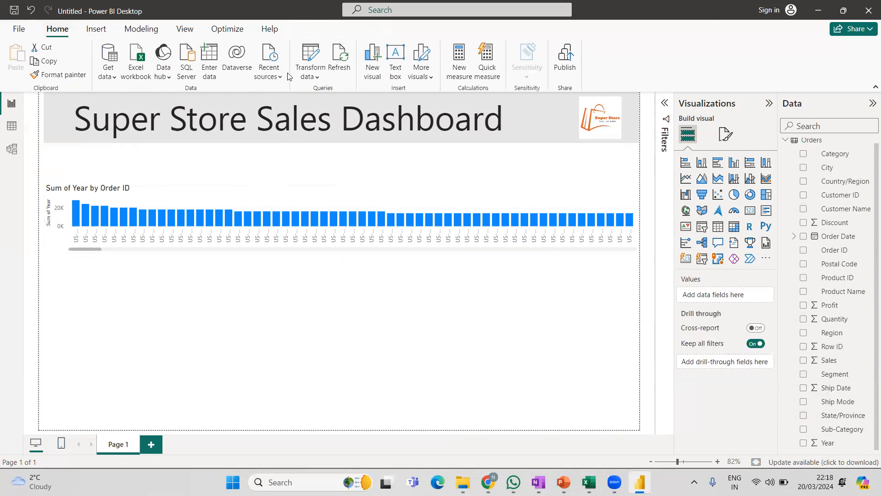
pyautogui.click(315, 77)
pyautogui.click(340, 98)
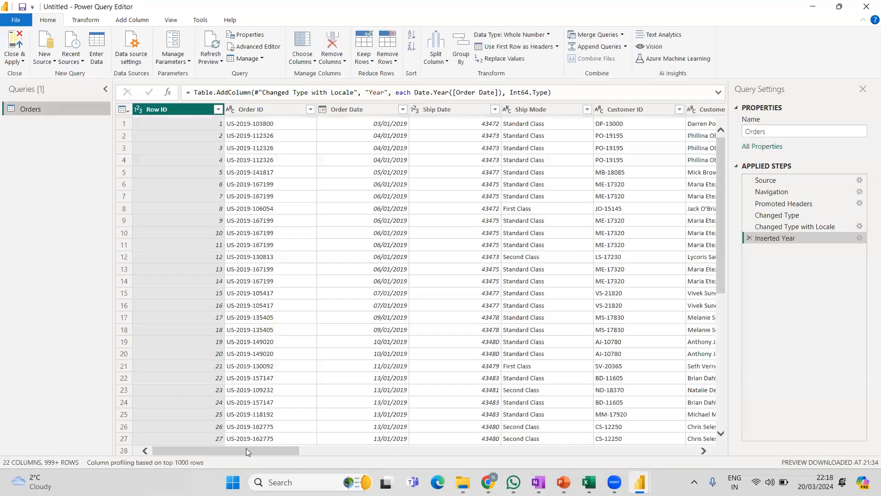
pyautogui.moveTo(246, 451); pyautogui.dragTo(644, 452)
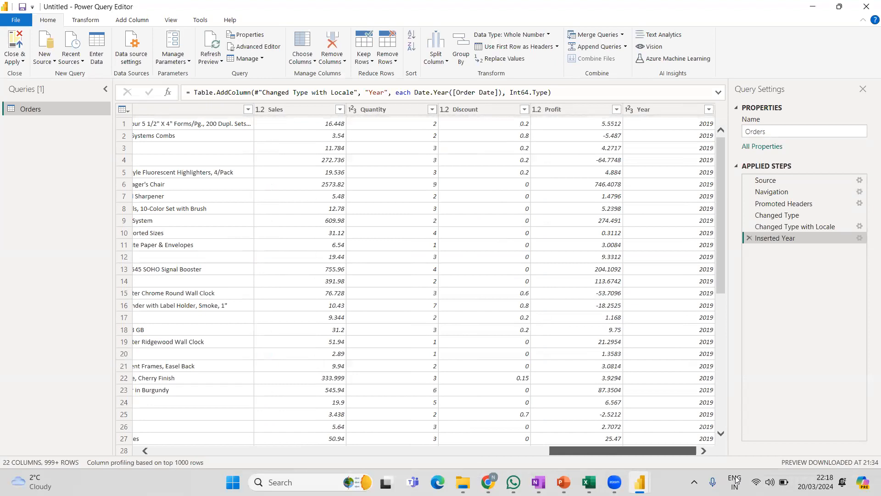
pyautogui.moveTo(736, 480); pyautogui.dragTo(140, 448)
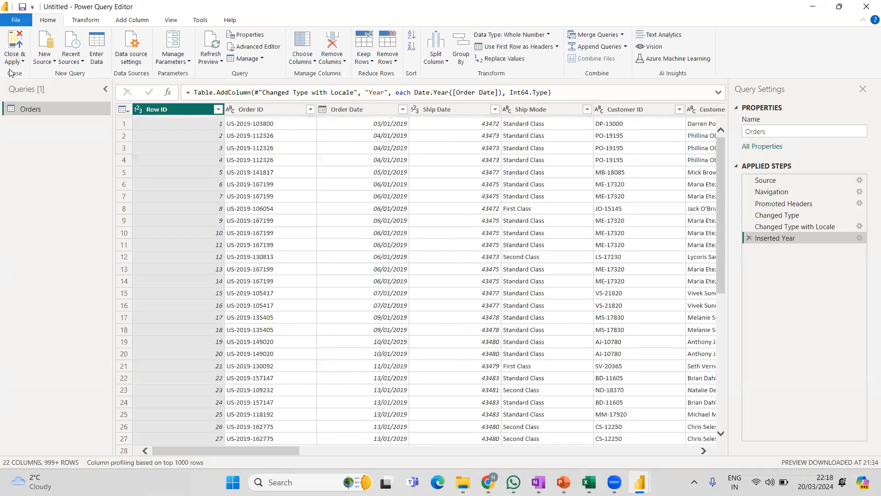
pyautogui.click(14, 61)
pyautogui.click(18, 75)
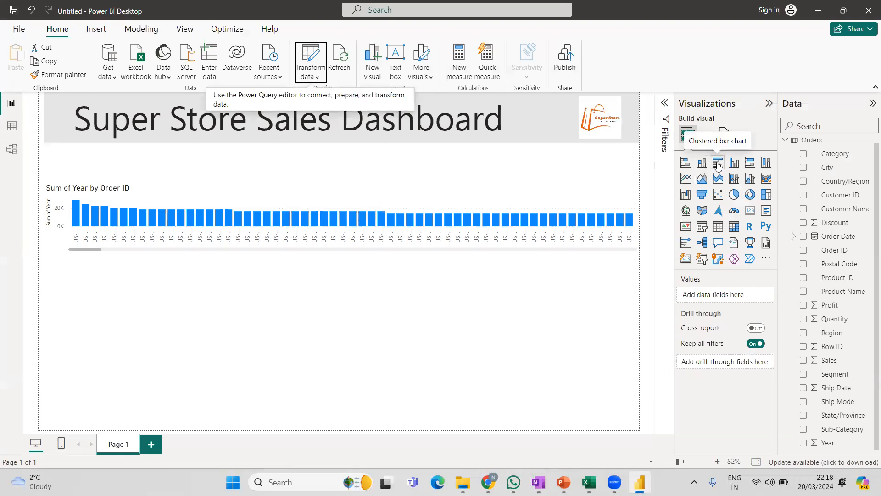
# Replace the existing column chart's fields with Year on the X-axis and the count of Order ID on the Y-axis
pyautogui.click(719, 163)
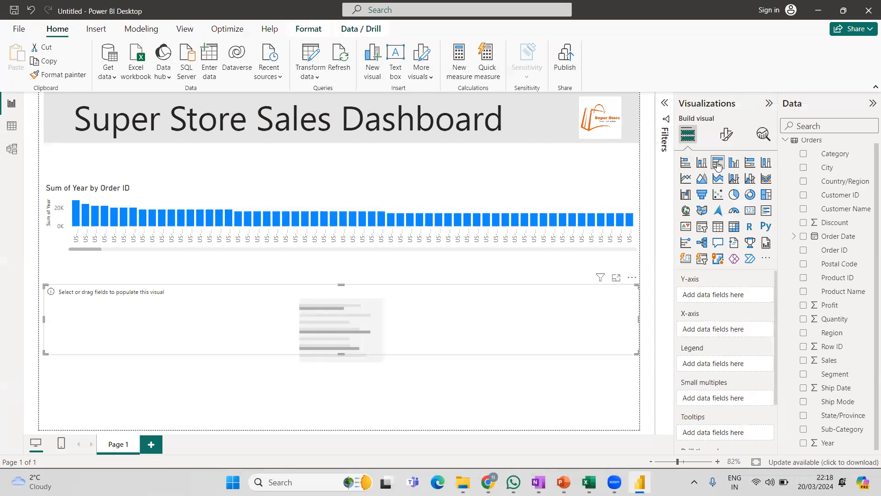
pyautogui.hotkey('ctrl', 'z')
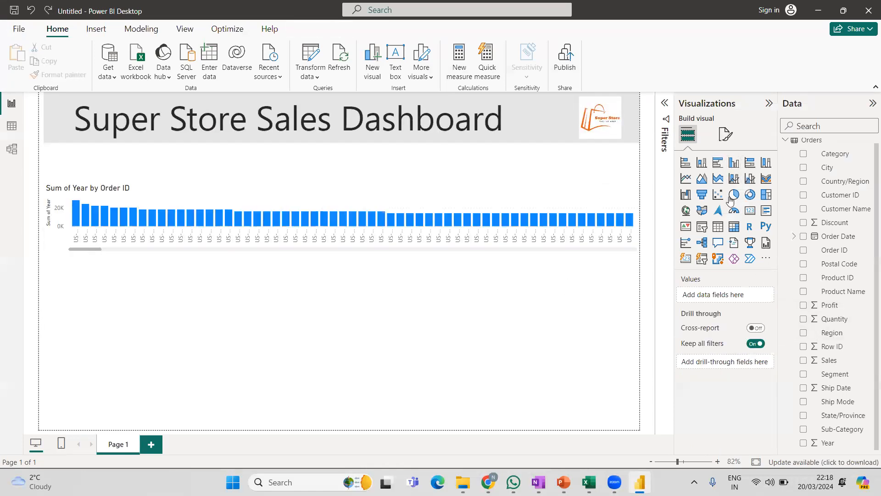
pyautogui.click(559, 196)
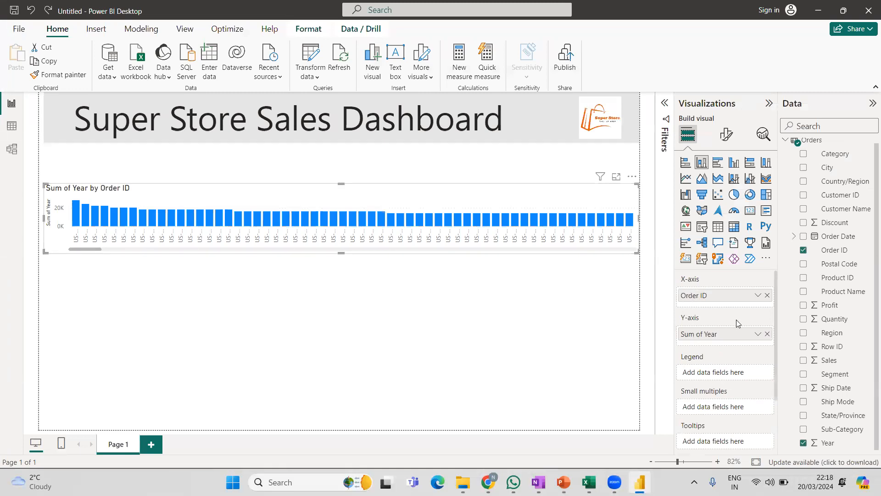
pyautogui.click(766, 296)
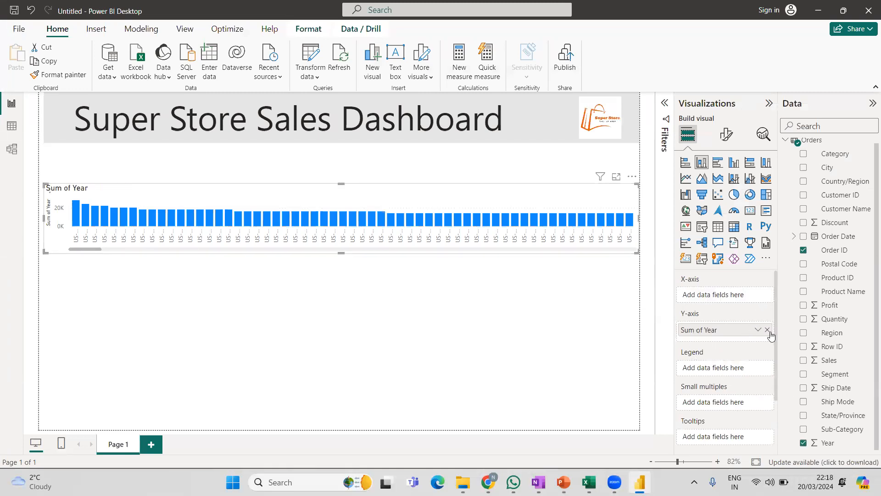
pyautogui.click(767, 329)
pyautogui.moveTo(826, 441); pyautogui.dragTo(724, 300)
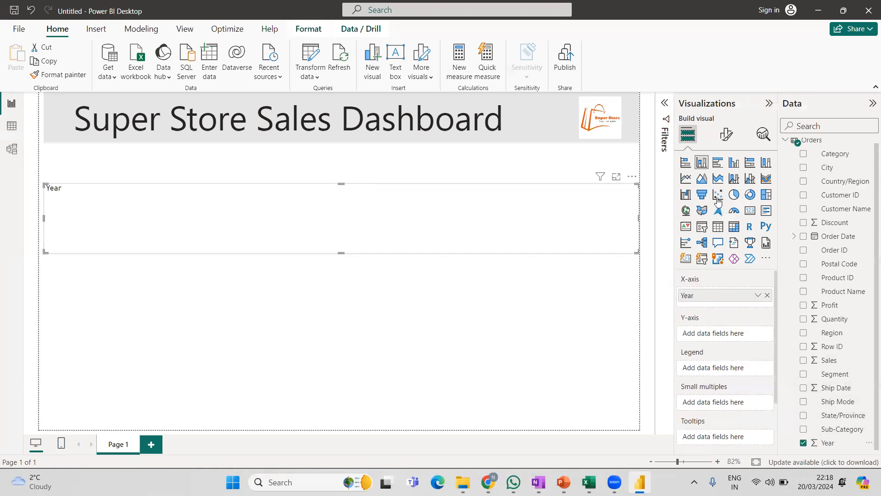
pyautogui.moveTo(833, 251); pyautogui.dragTo(723, 335)
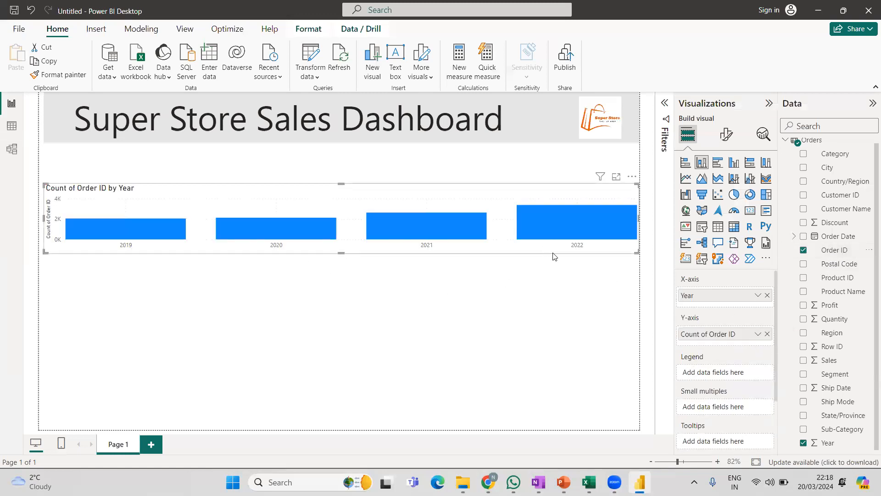
# Resize the order-count chart to about half the page width, with its upper edge against the title banner and its lower edge extended slightly
pyautogui.click(620, 309)
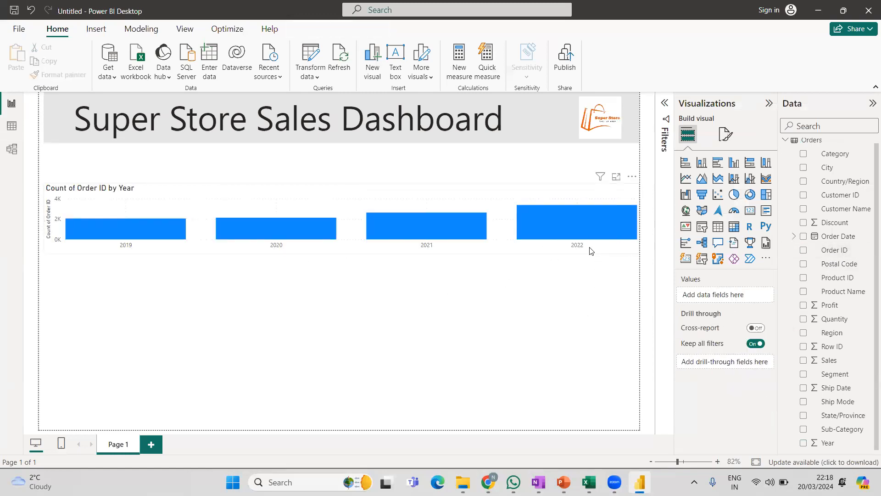
pyautogui.click(632, 240)
pyautogui.moveTo(638, 219); pyautogui.dragTo(328, 219)
pyautogui.moveTo(185, 183); pyautogui.dragTo(186, 144)
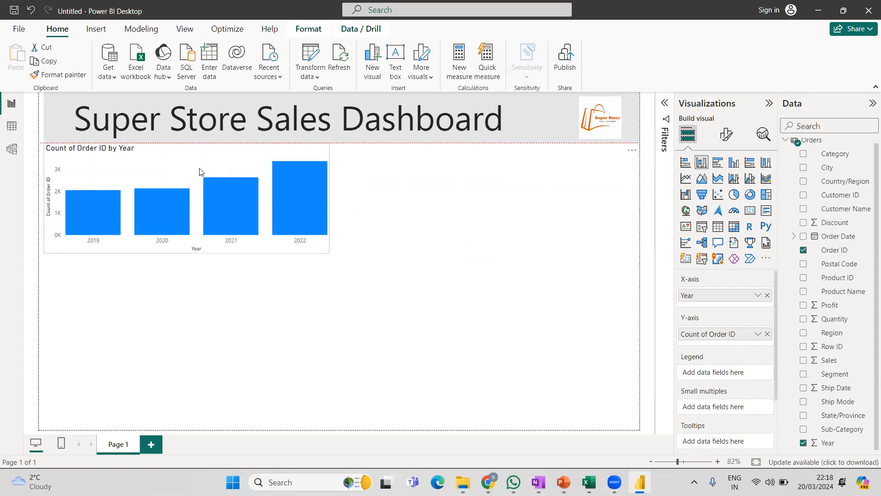
pyautogui.moveTo(188, 252); pyautogui.dragTo(187, 274)
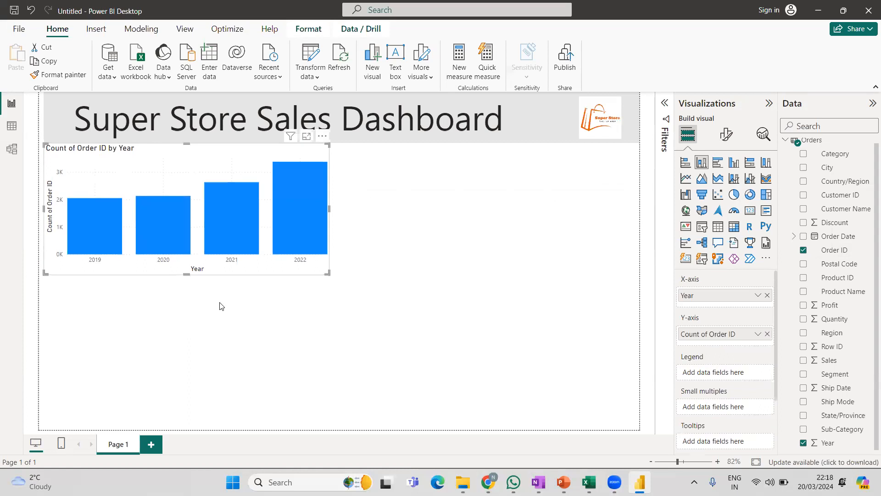
pyautogui.click(307, 328)
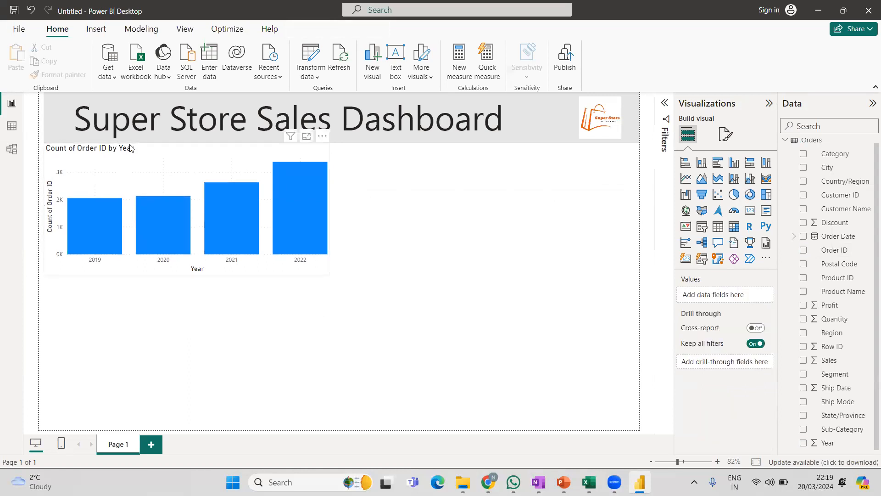
# Turn on data labels for the order-count column chart
pyautogui.click(221, 218)
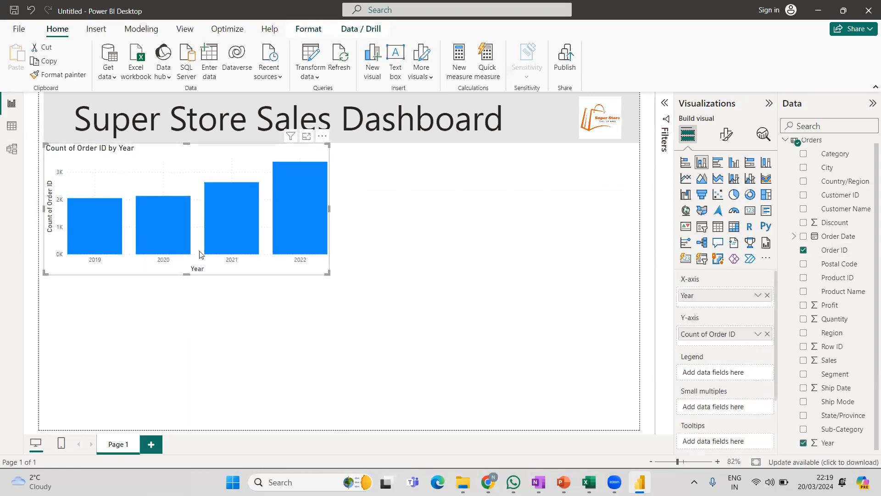
pyautogui.click(726, 134)
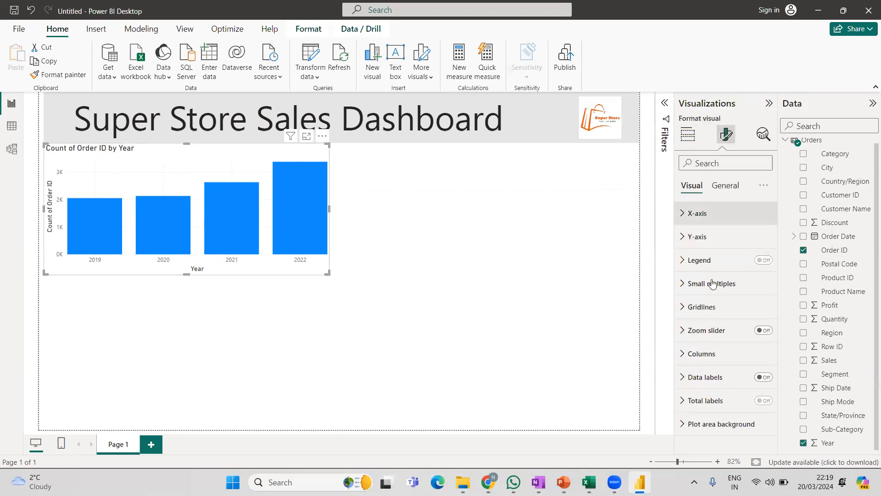
pyautogui.click(764, 378)
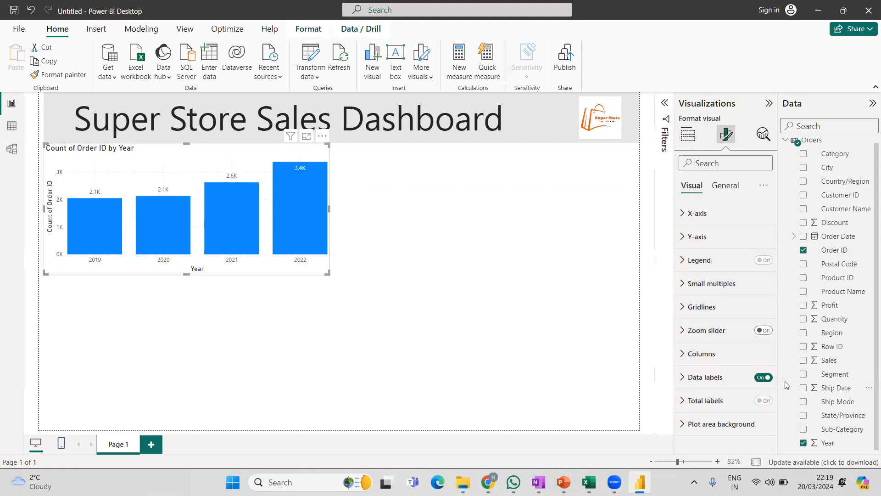
pyautogui.click(281, 139)
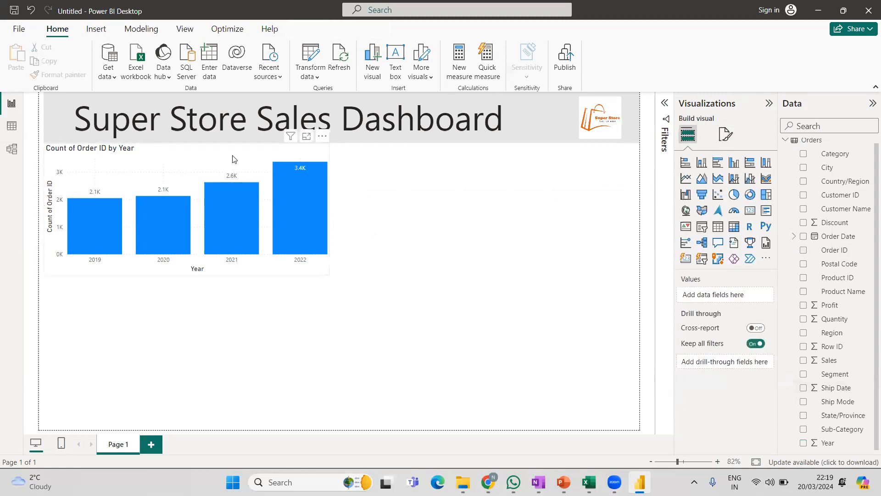
# Change the title of the column chart to "Sales By Year"
pyautogui.click(232, 157)
pyautogui.click(726, 133)
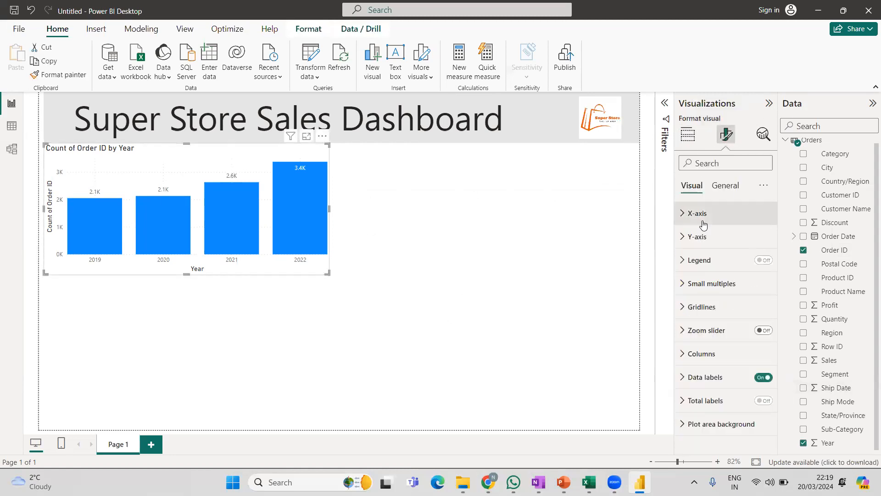
pyautogui.click(722, 186)
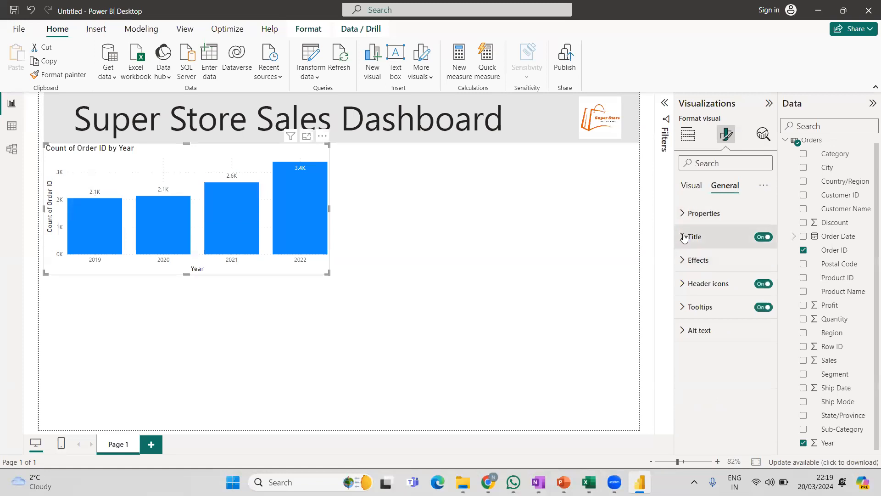
pyautogui.click(684, 236)
pyautogui.hotkey('ctrl', 'a')
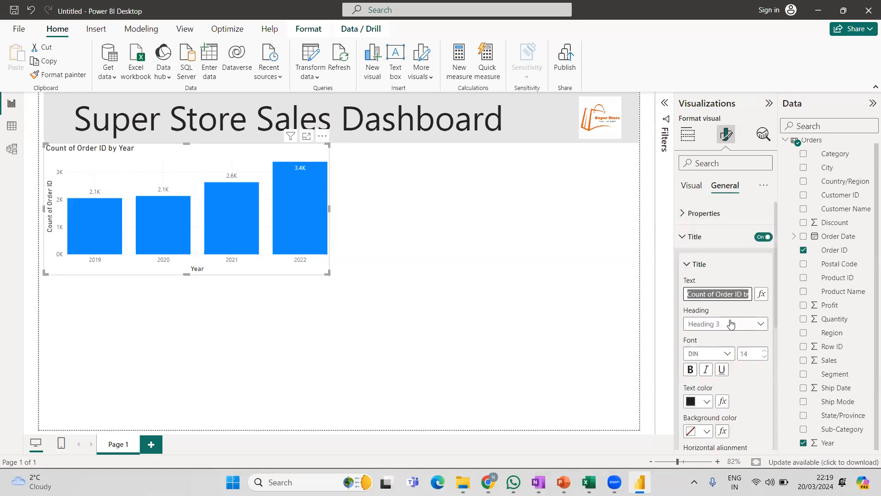
pyautogui.write('SaOrders By Y')
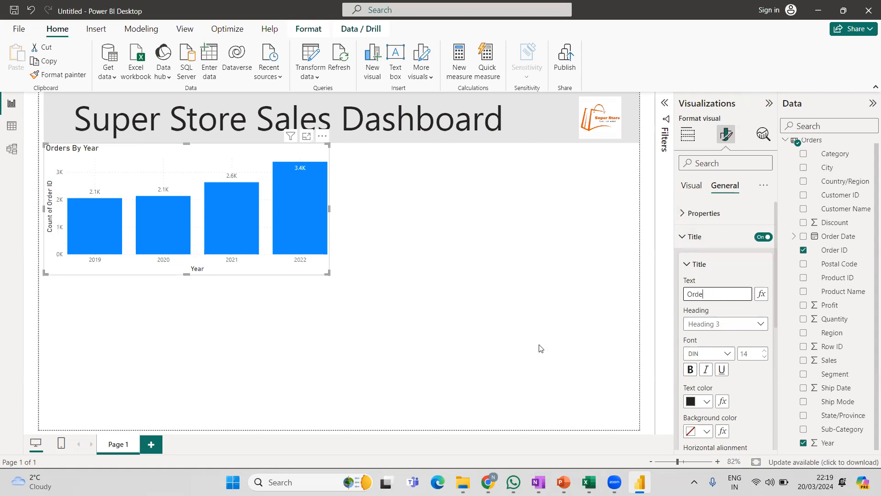
pyautogui.write('Sales By Year')
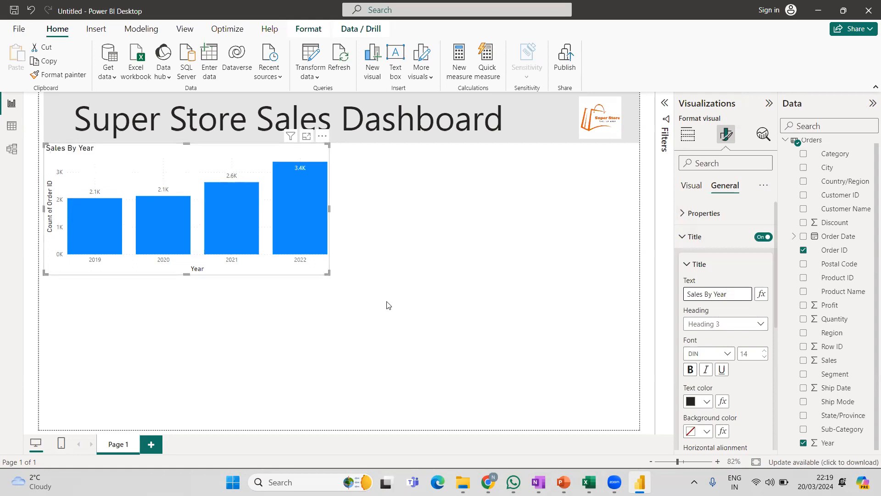
pyautogui.click(504, 237)
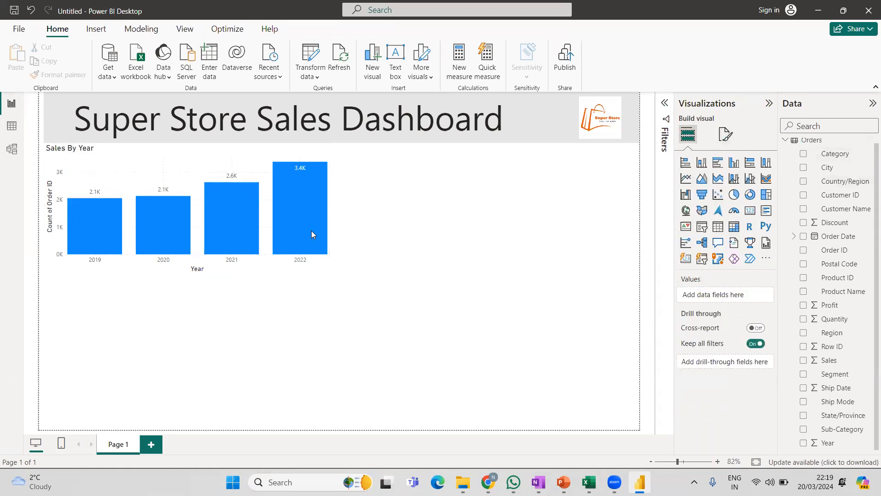
# Replace the count of Order ID on the column chart's Y-axis with the sum of Sales
pyautogui.click(256, 160)
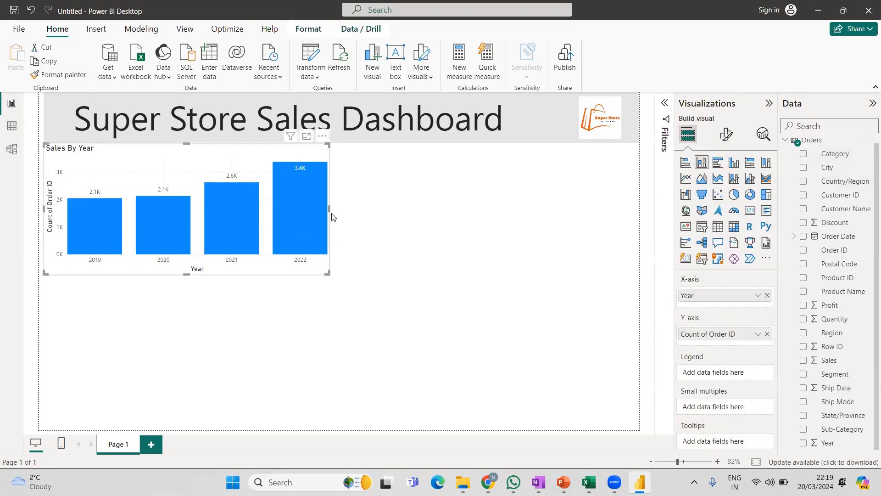
pyautogui.click(767, 334)
pyautogui.moveTo(829, 360)
pyautogui.mouseDown()
pyautogui.moveTo(733, 326)
pyautogui.moveTo(720, 333)
pyautogui.mouseUp()
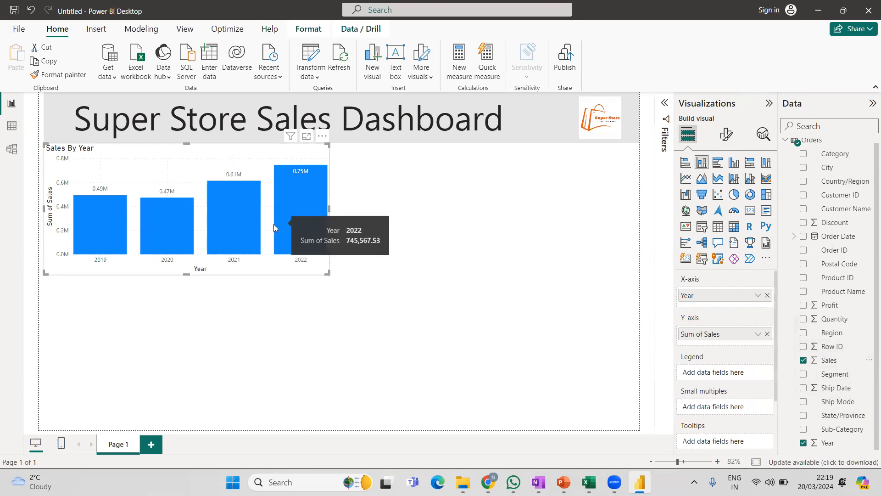
pyautogui.click(54, 185)
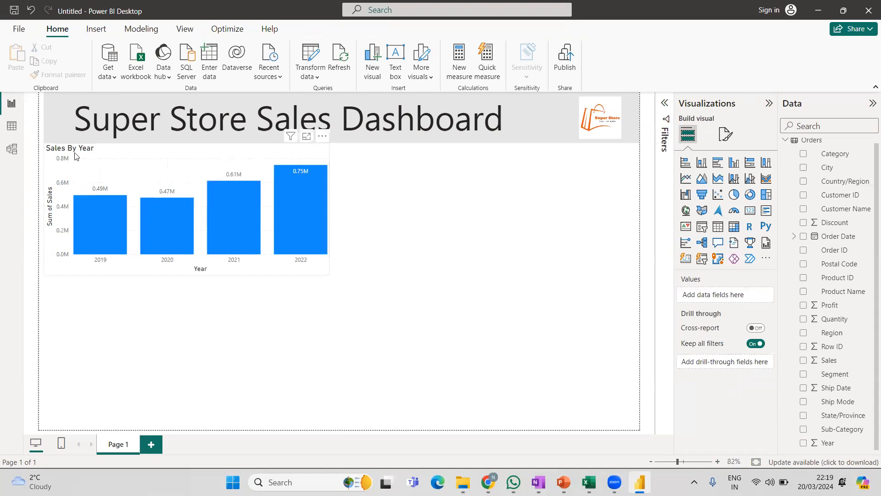
# Turn on a visual border for the Sales By Year chart
pyautogui.click(231, 148)
pyautogui.click(733, 143)
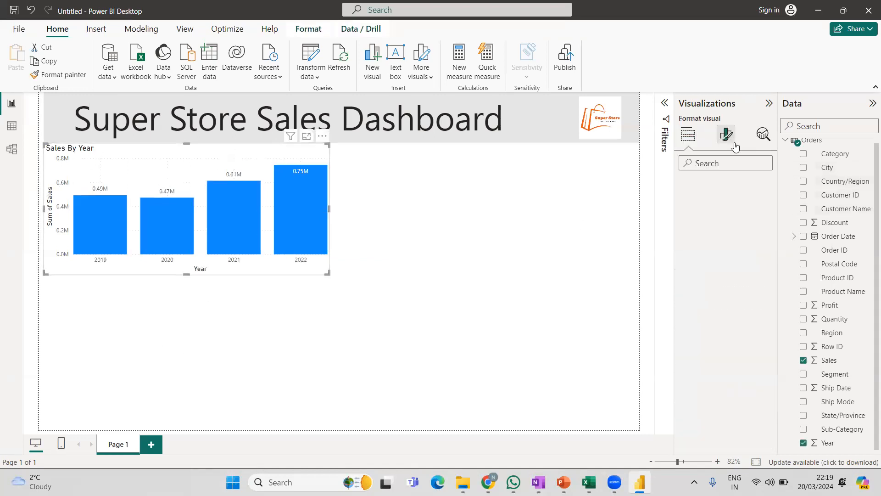
pyautogui.click(725, 185)
pyautogui.click(682, 237)
pyautogui.click(682, 237)
pyautogui.click(682, 261)
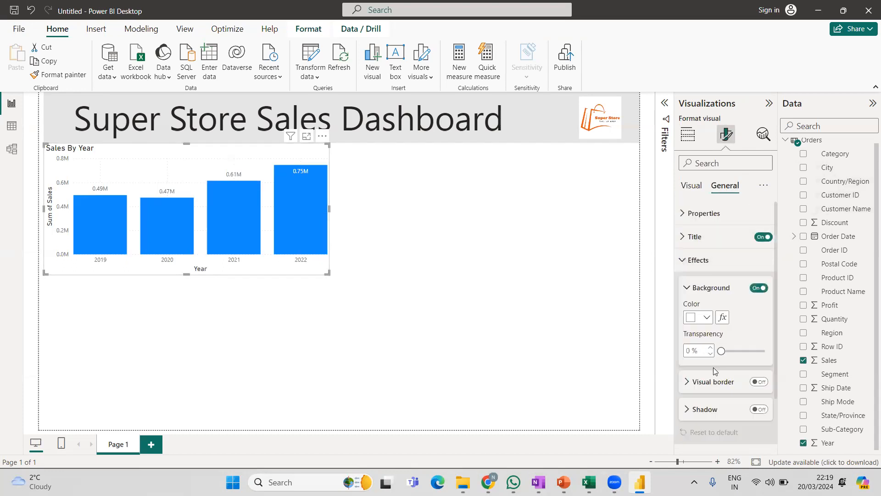
pyautogui.click(759, 388)
pyautogui.click(489, 315)
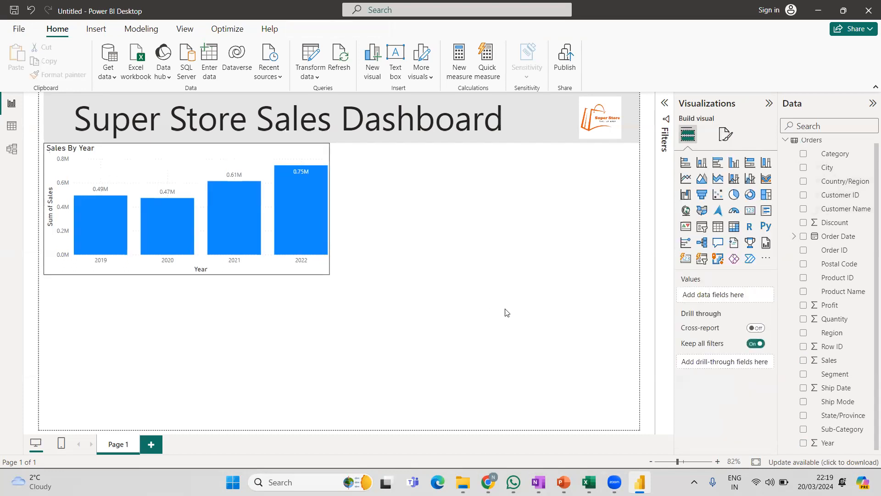
# Check the list of required visuals on the PowerPoint slide, then return to the Power BI report
pyautogui.hotkey('ctrl', 's')
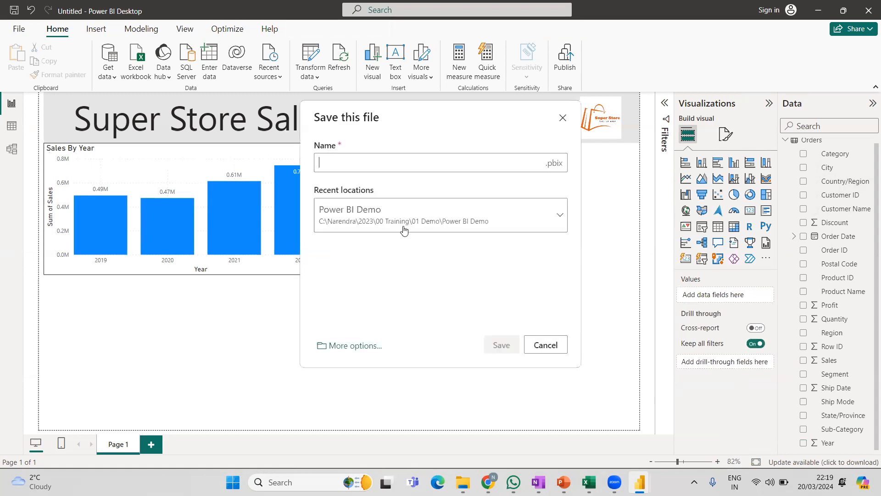
pyautogui.press('Escape')
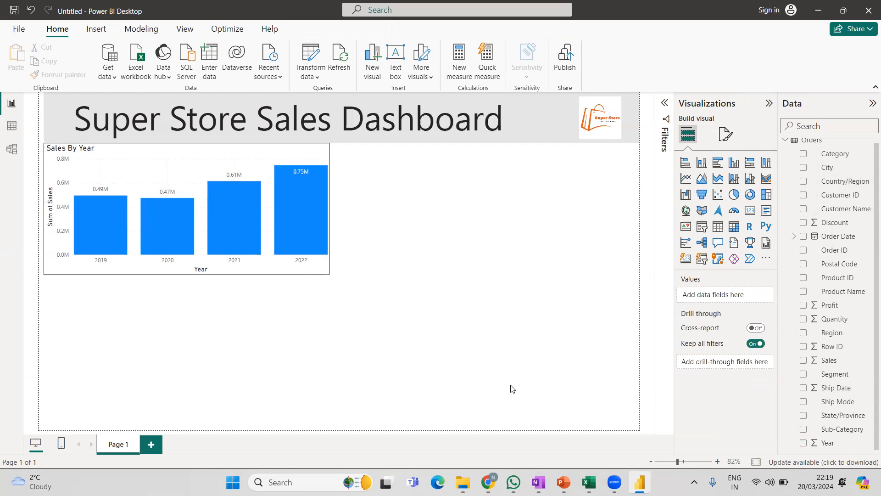
pyautogui.hotkey('alt', 'Tab')
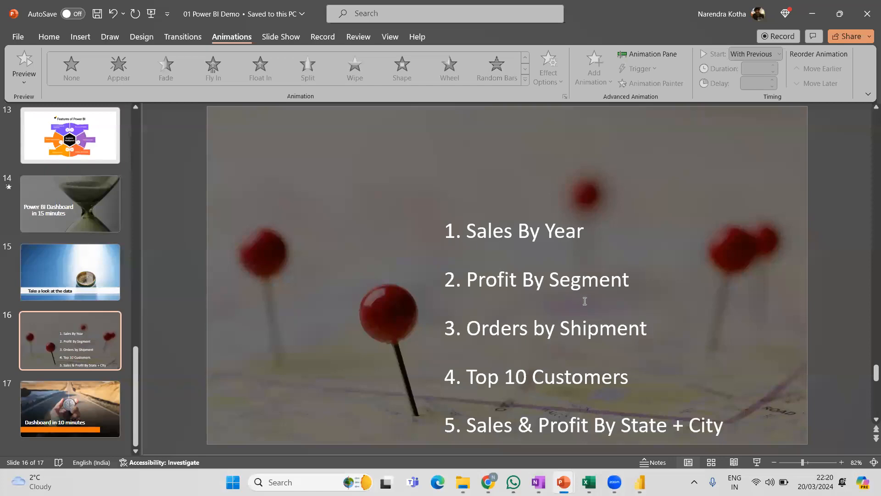
pyautogui.hotkey('alt', 'Tab')
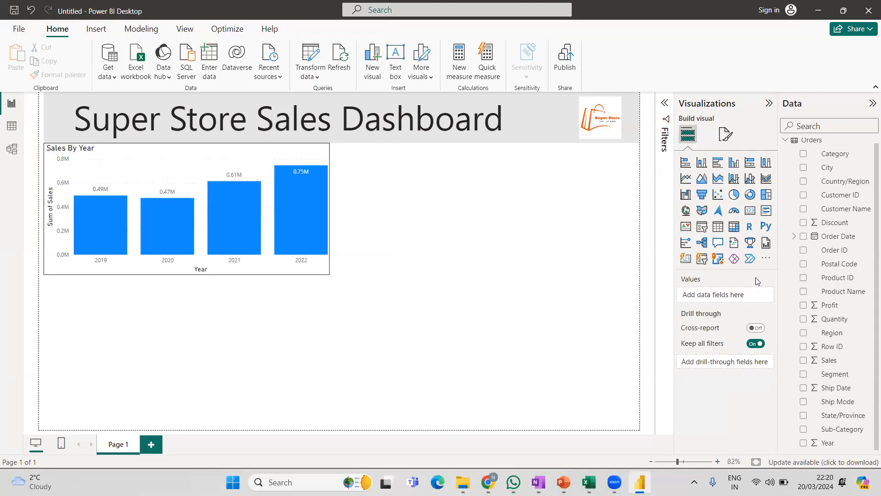
# Add a pie chart beside the column chart, with Segment as the legend and the sum of Profit as the values
pyautogui.click(734, 194)
pyautogui.moveTo(281, 326); pyautogui.dragTo(584, 246)
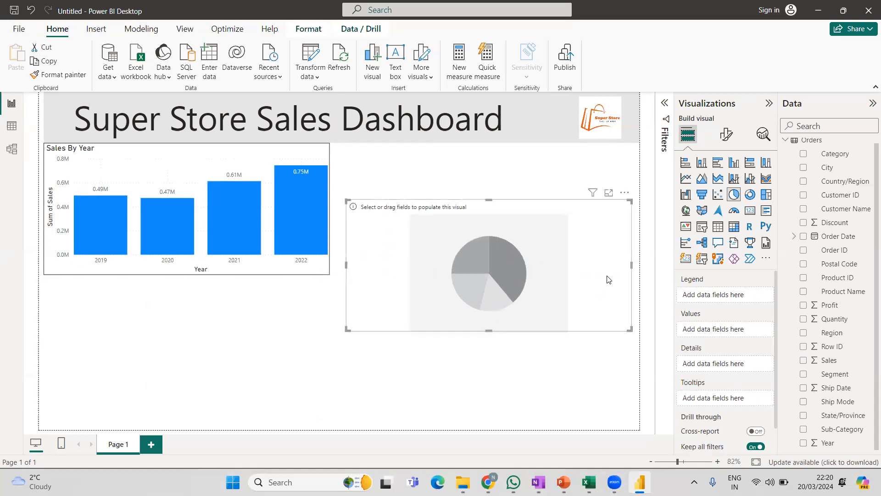
pyautogui.click(820, 306)
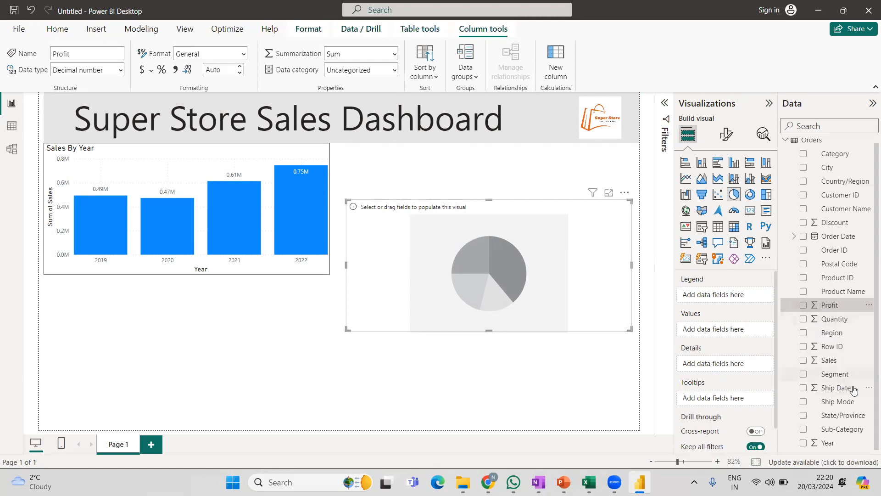
pyautogui.moveTo(829, 374); pyautogui.dragTo(727, 296)
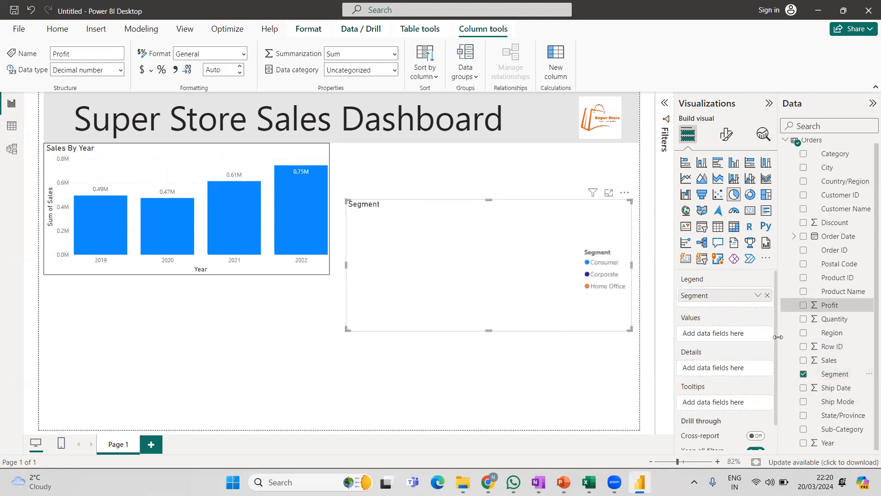
pyautogui.moveTo(831, 304); pyautogui.dragTo(722, 338)
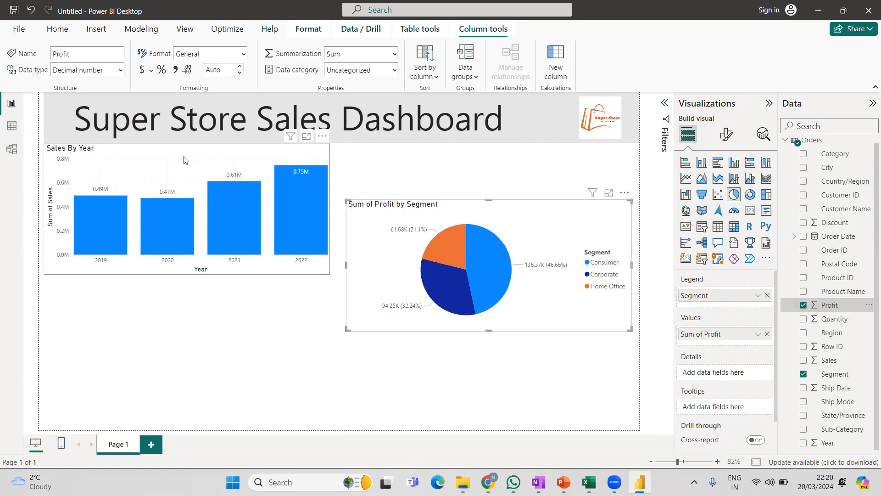
# Copy the Sales By Year chart's formatting to the pie chart with Format Painter, and align the pie chart beside it under the banner
pyautogui.click(193, 183)
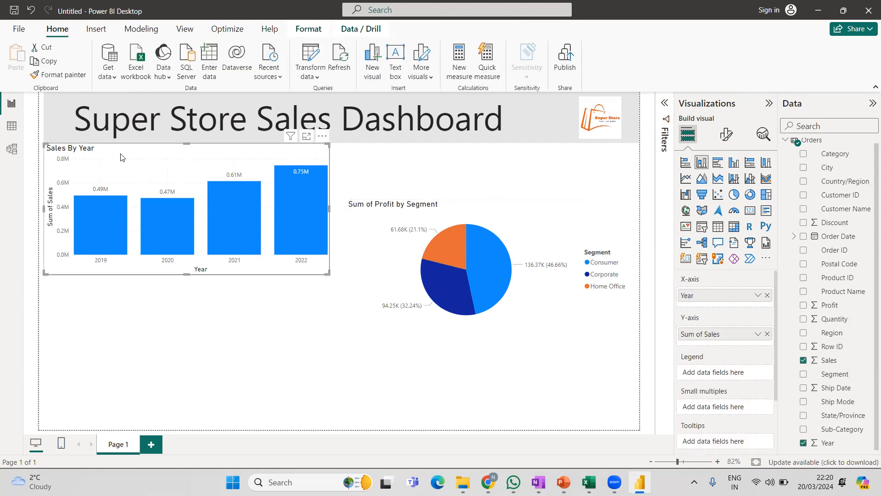
pyautogui.click(63, 78)
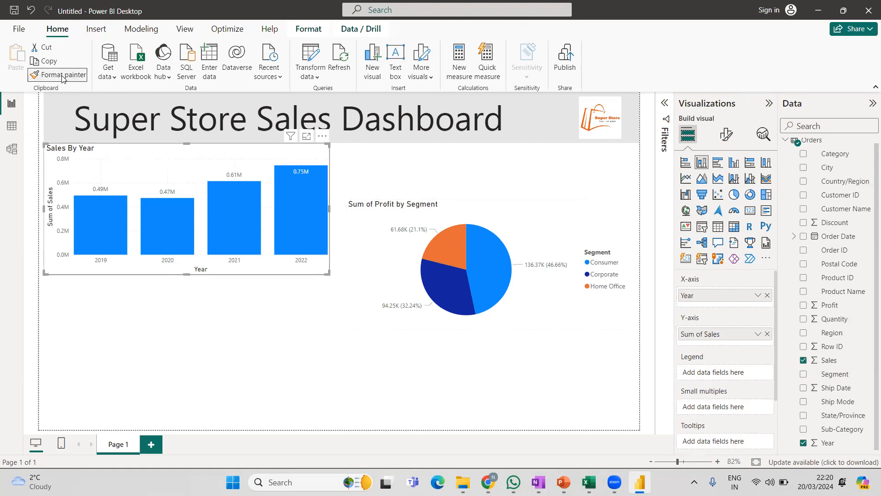
pyautogui.click(547, 233)
pyautogui.click(493, 384)
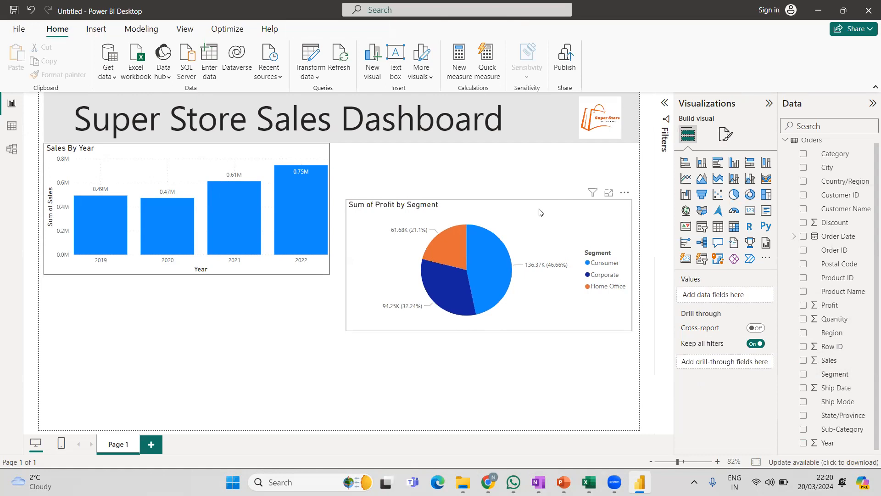
pyautogui.moveTo(540, 213); pyautogui.dragTo(530, 156)
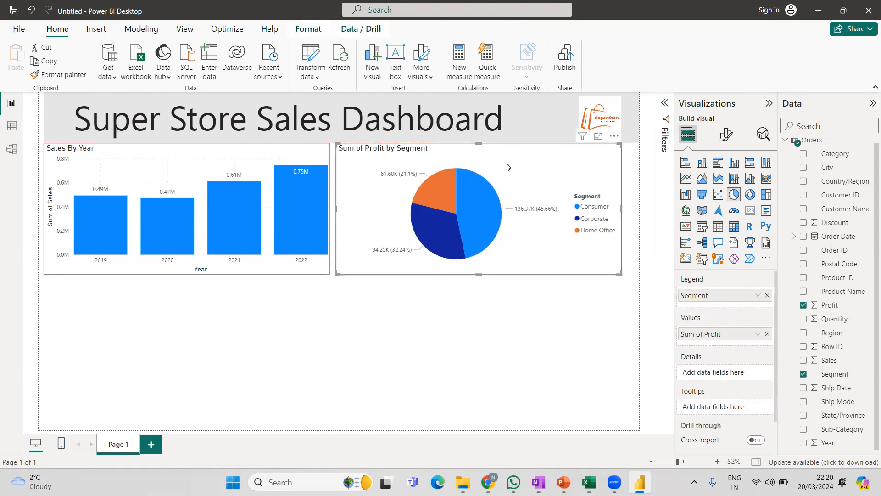
# Shorten the pie chart's title to "Profit by Segment"
pyautogui.click(726, 134)
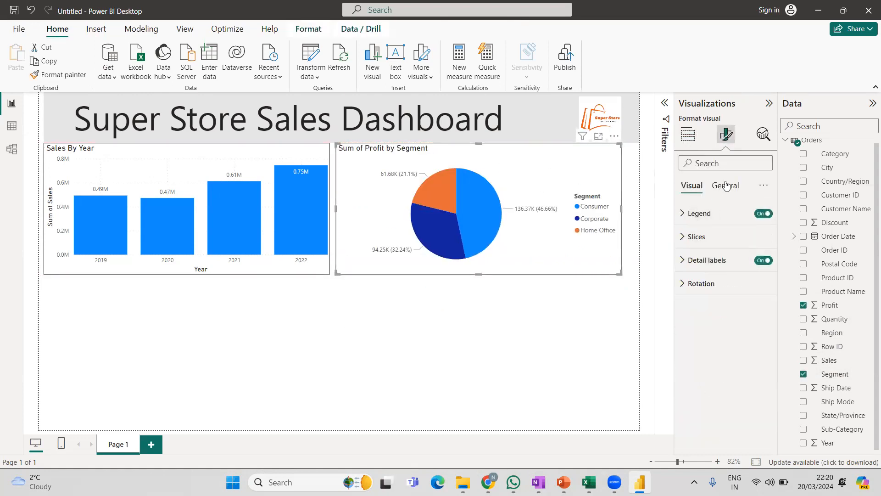
pyautogui.click(726, 185)
pyautogui.click(694, 237)
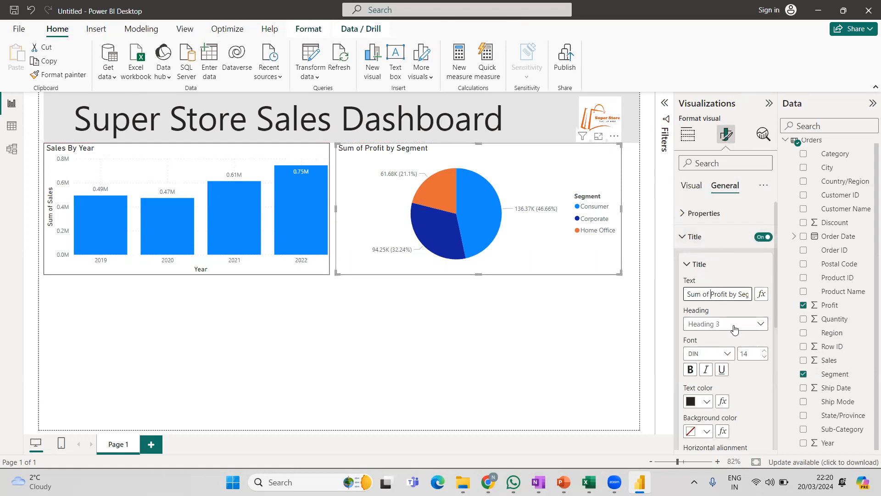
pyautogui.press('BackSpace')
pyautogui.press('BackSpace')
pyautogui.press('BackSpace')
pyautogui.press('BackSpace')
pyautogui.press('BackSpace')
pyautogui.press('BackSpace')
pyautogui.press('BackSpace')
pyautogui.click(432, 312)
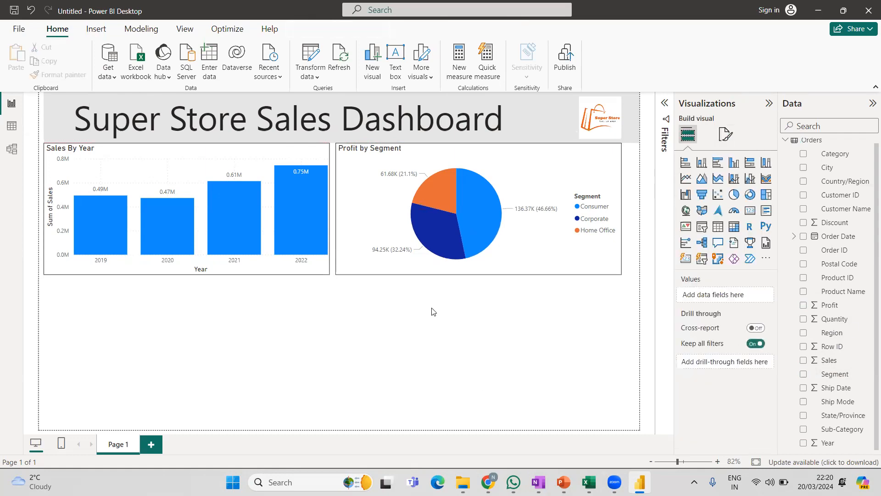
# Add a treemap below the column chart with Ship Mode as category and the count of Order ID as values, and turn on its data labels
pyautogui.hotkey('alt', 'Tab')
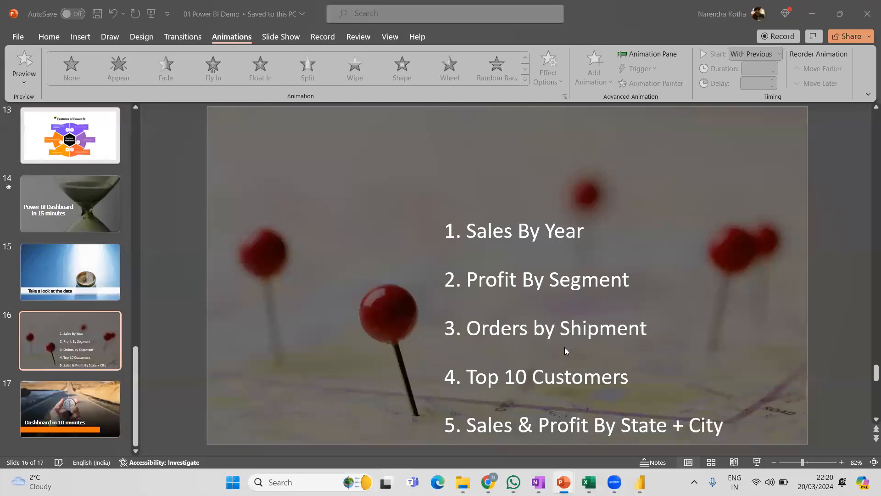
pyautogui.hotkey('alt', 'Tab')
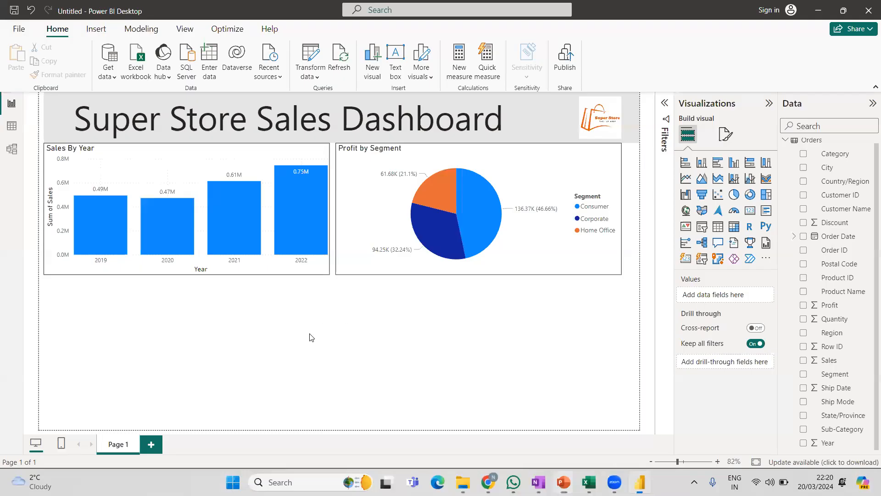
pyautogui.click(766, 194)
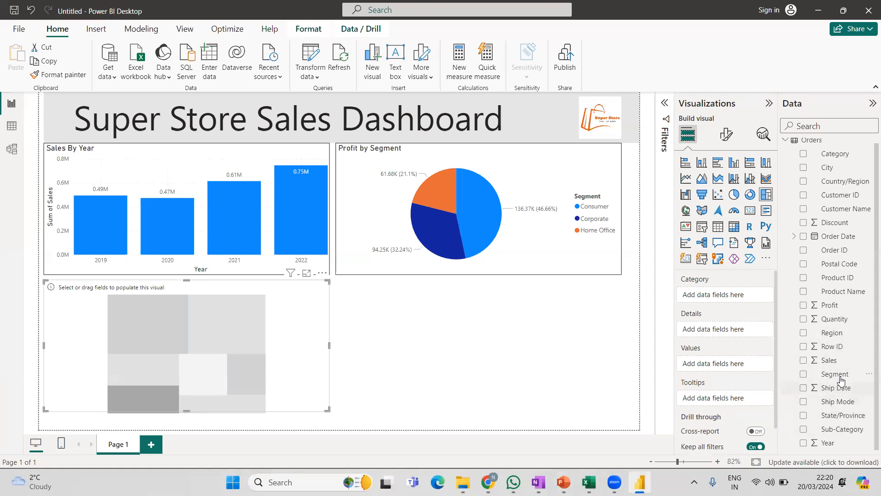
pyautogui.press('alt')
pyautogui.moveTo(840, 405); pyautogui.dragTo(714, 296)
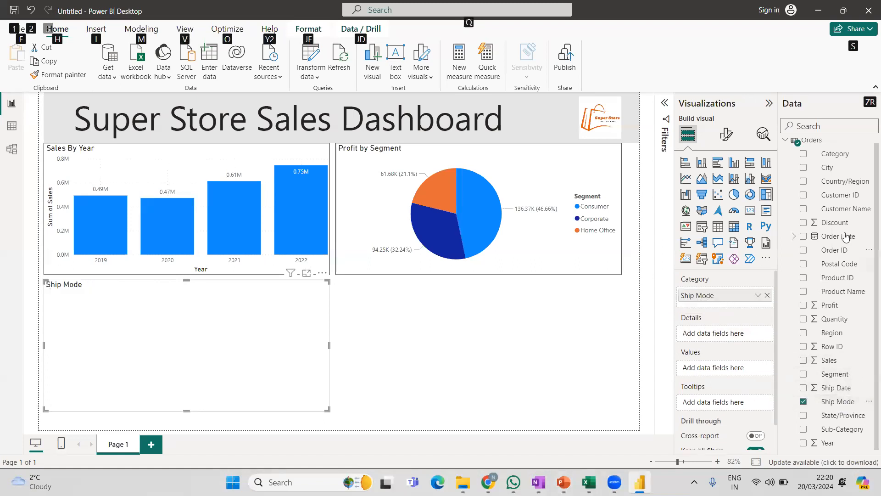
pyautogui.moveTo(835, 252); pyautogui.dragTo(731, 369)
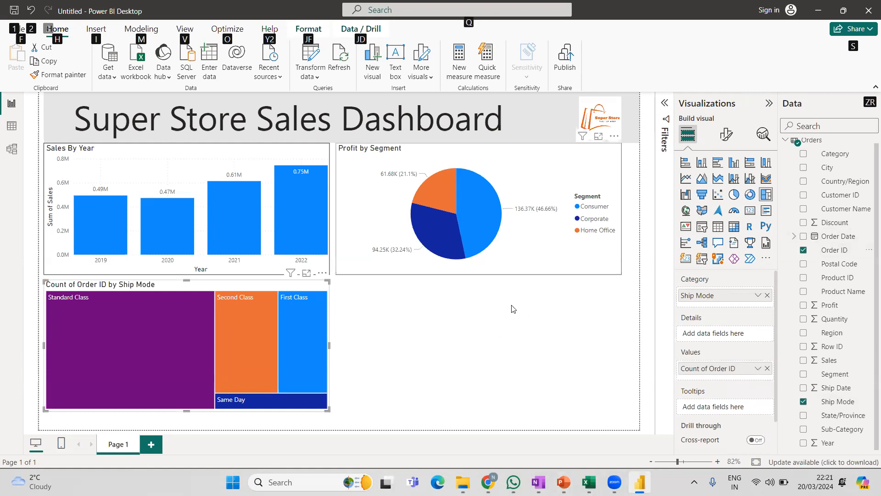
pyautogui.click(726, 134)
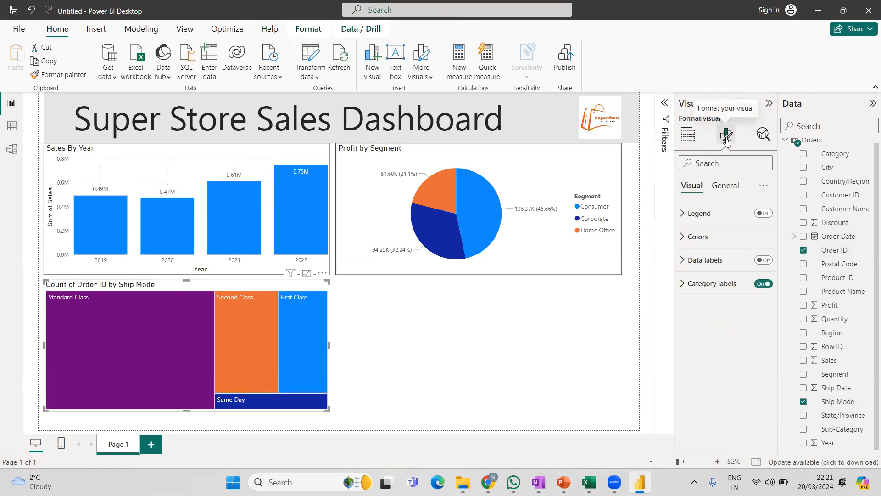
pyautogui.click(763, 259)
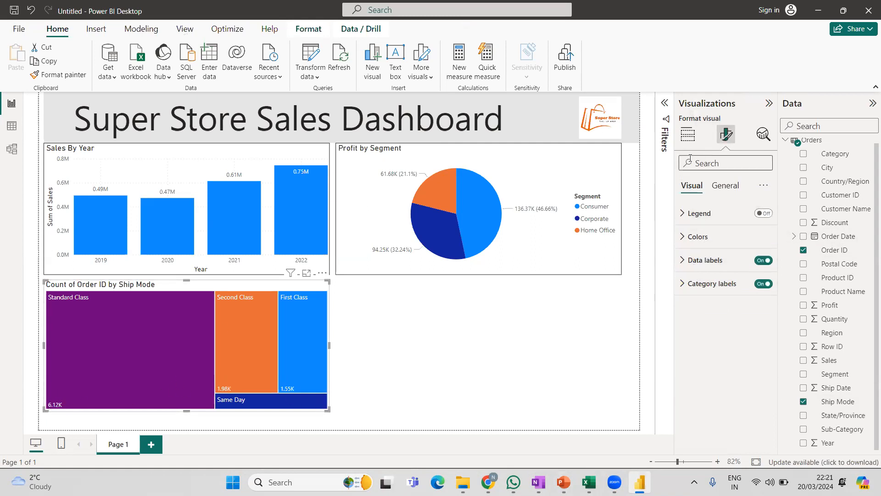
# Copy the Profit by Segment pie chart's formatting to the treemap with Format Painter
pyautogui.click(357, 183)
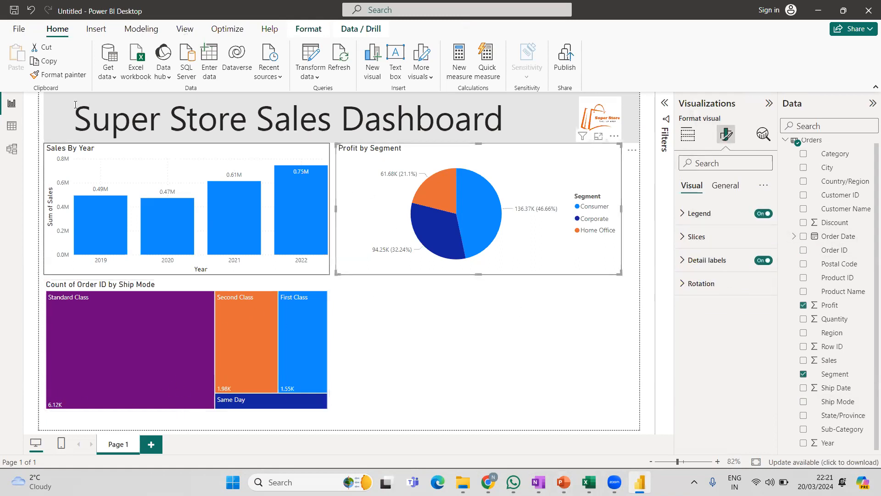
pyautogui.click(135, 337)
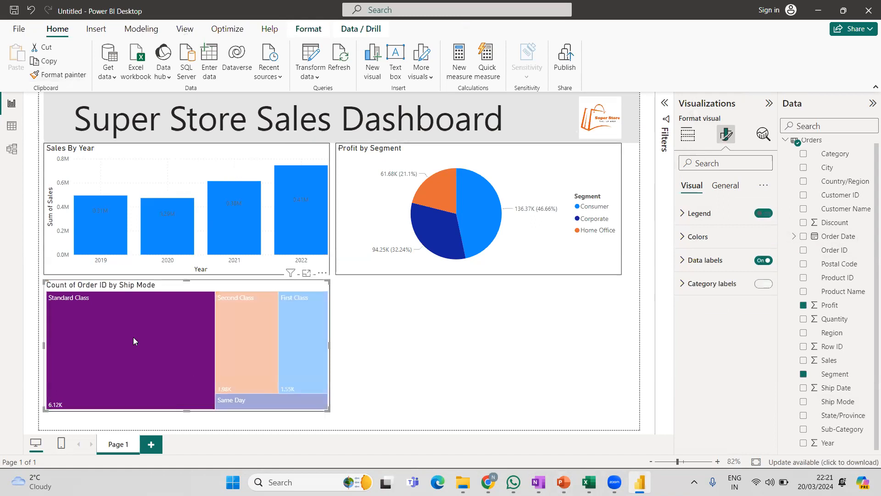
pyautogui.click(150, 359)
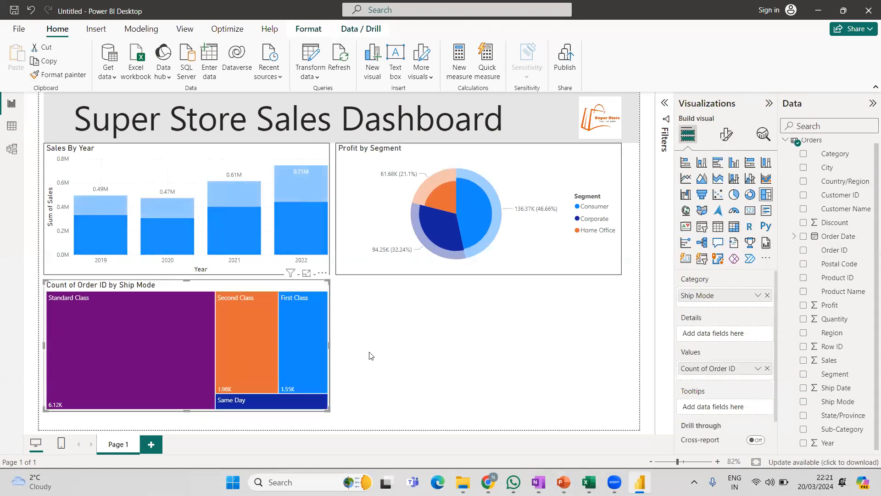
# Change the treemap's title to "Order ID by Shipment Mode"
pyautogui.click(726, 134)
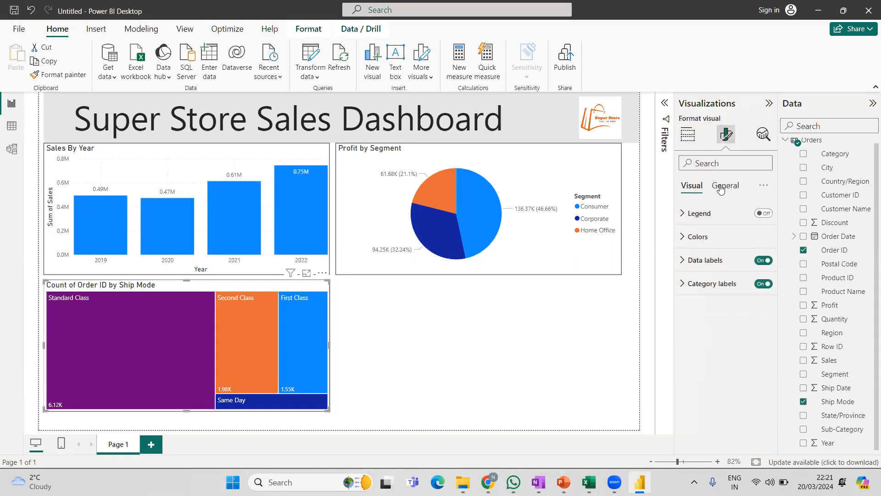
pyautogui.click(735, 188)
pyautogui.click(682, 242)
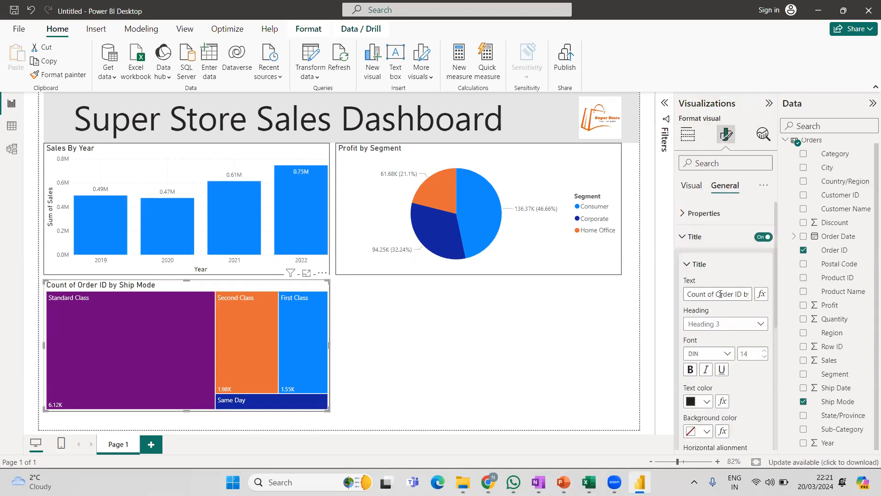
pyautogui.press('BackSpace')
pyautogui.press('BackSpace')
pyautogui.press('BackSpace')
pyautogui.press('BackSpace')
pyautogui.press('BackSpace')
pyautogui.press('BackSpace')
pyautogui.press('BackSpace')
pyautogui.press('BackSpace')
pyautogui.press('BackSpace')
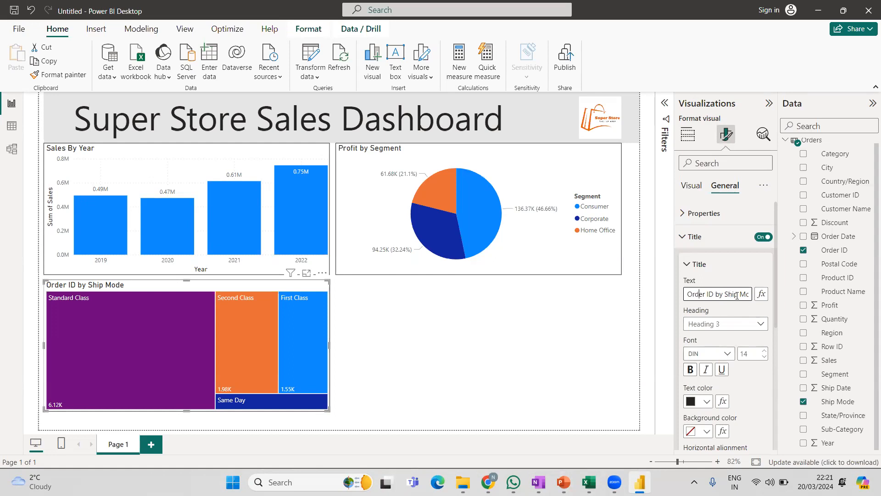
pyautogui.write('ment')
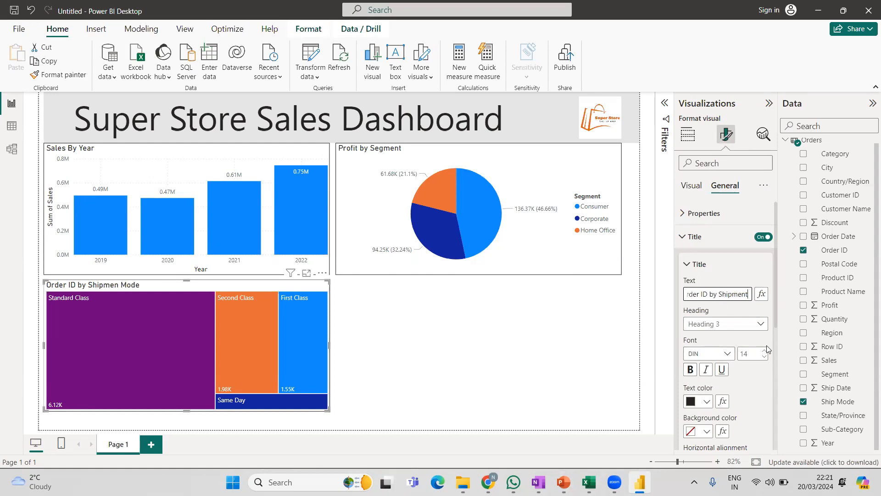
pyautogui.click(475, 351)
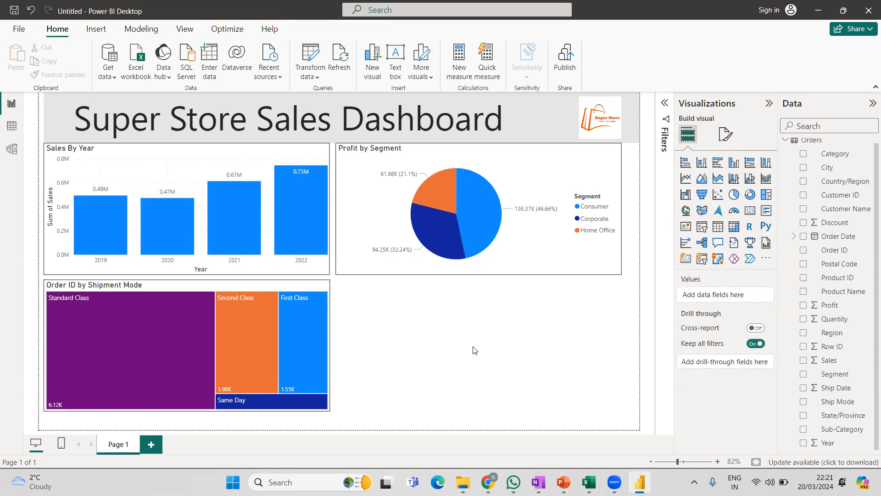
# Check the list of required visuals in the PowerPoint slides, and add a matrix below the pie chart with State/Province and City as rows
pyautogui.hotkey('alt', 'Tab')
pyautogui.hotkey('alt', 'Tab')
pyautogui.hotkey('alt', 'Tab')
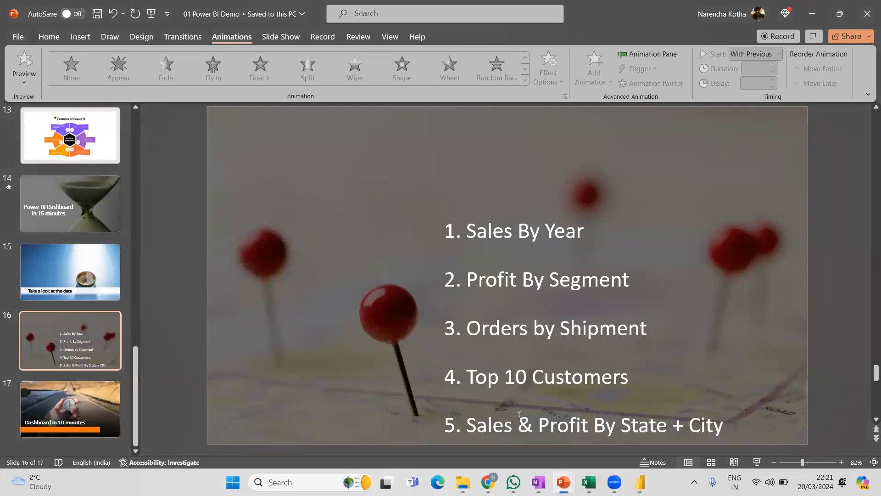
pyautogui.hotkey('alt', 'Tab')
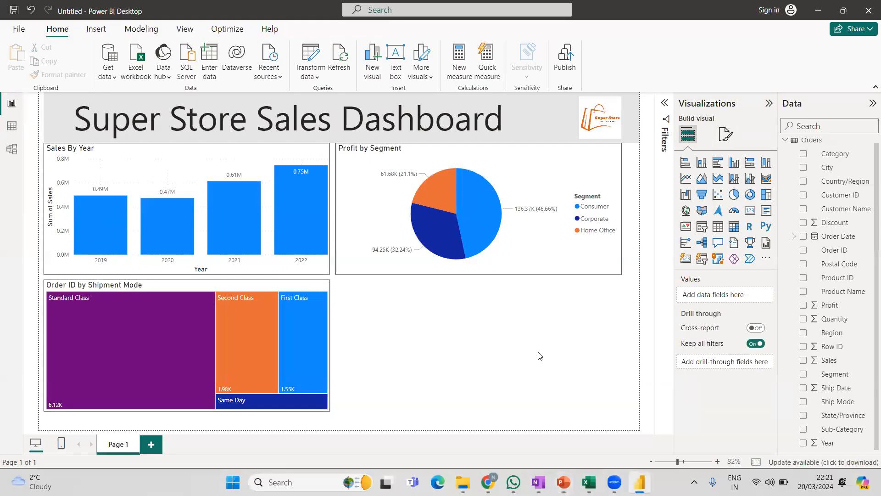
pyautogui.click(735, 229)
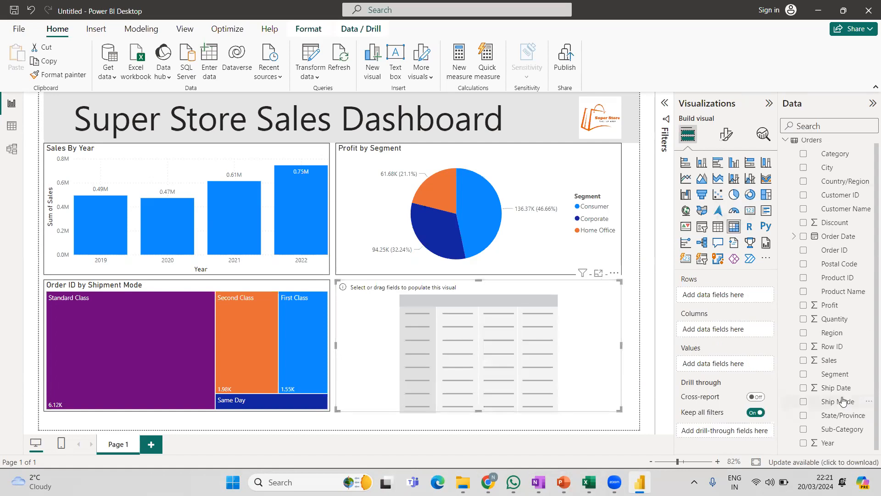
pyautogui.scroll(1, 836, 220)
pyautogui.scroll(-1, 849, 280)
pyautogui.moveTo(851, 416); pyautogui.dragTo(736, 294)
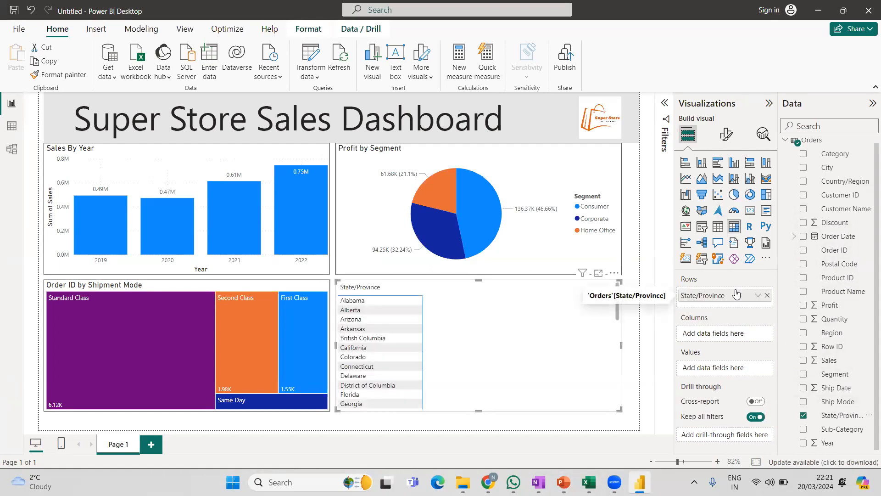
pyautogui.moveTo(831, 170); pyautogui.dragTo(723, 304)
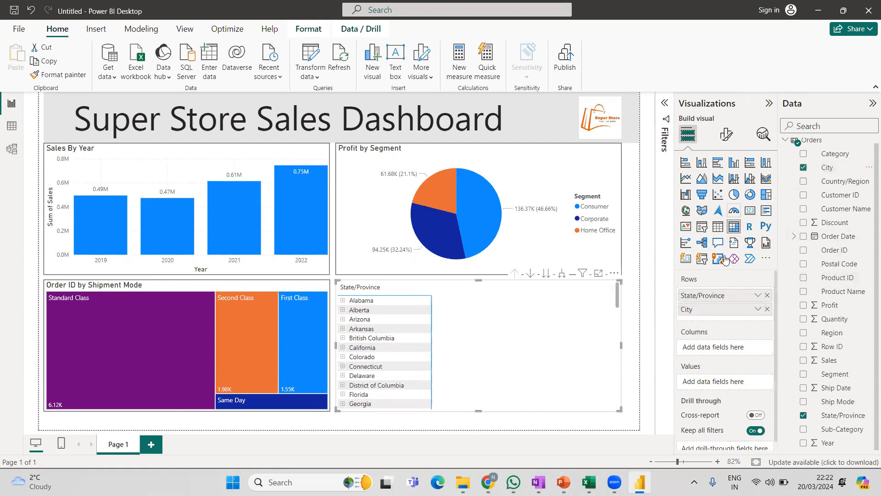
pyautogui.moveTo(829, 362); pyautogui.dragTo(740, 349)
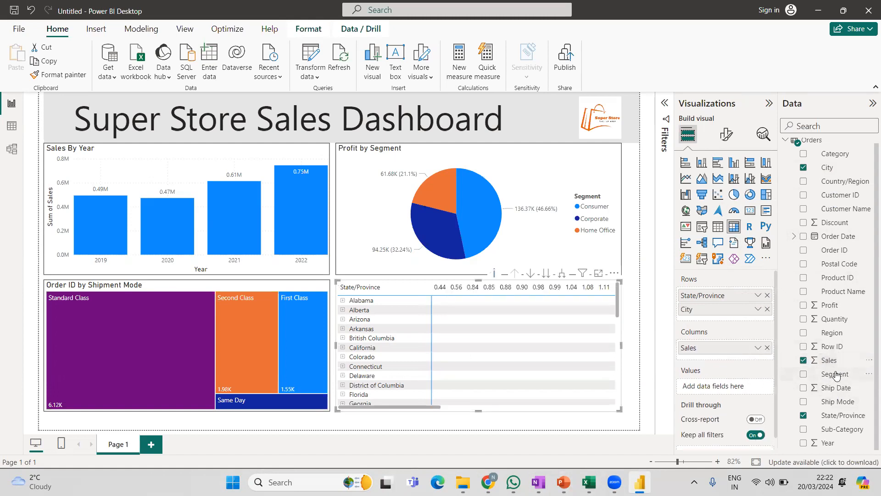
pyautogui.moveTo(837, 306); pyautogui.dragTo(730, 353)
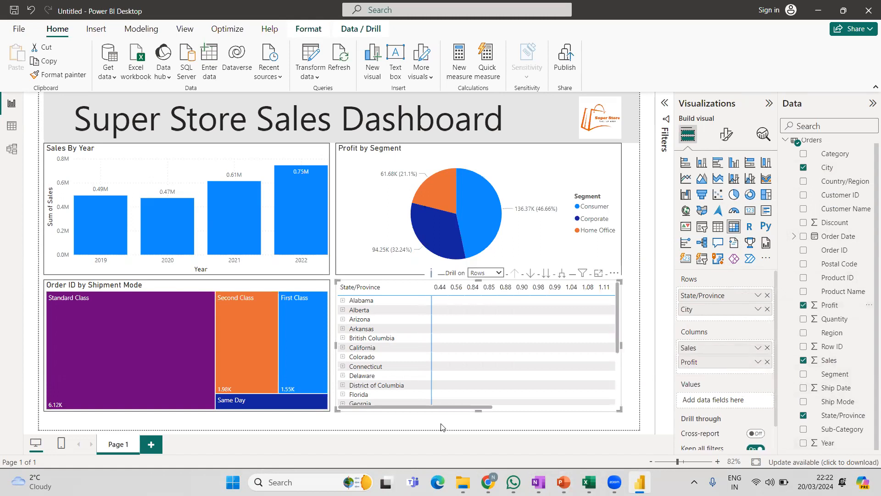
pyautogui.click(758, 348)
pyautogui.moveTo(787, 378)
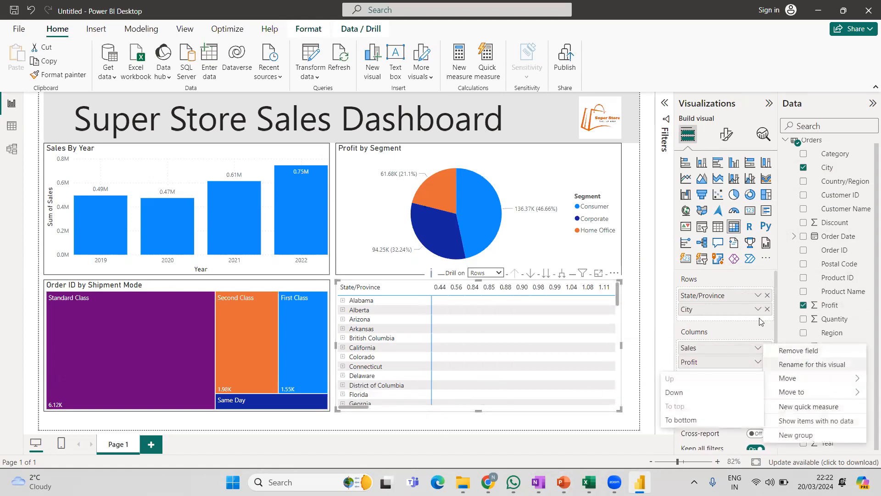
pyautogui.click(730, 328)
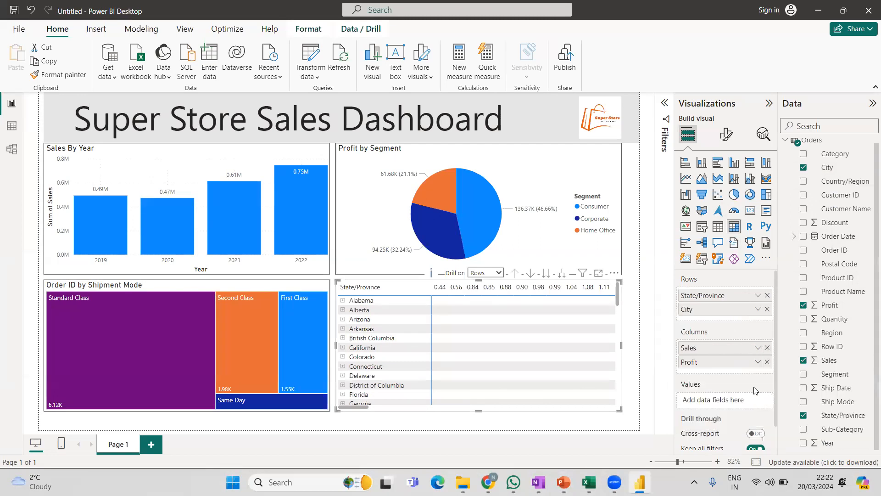
pyautogui.click(767, 361)
pyautogui.click(766, 347)
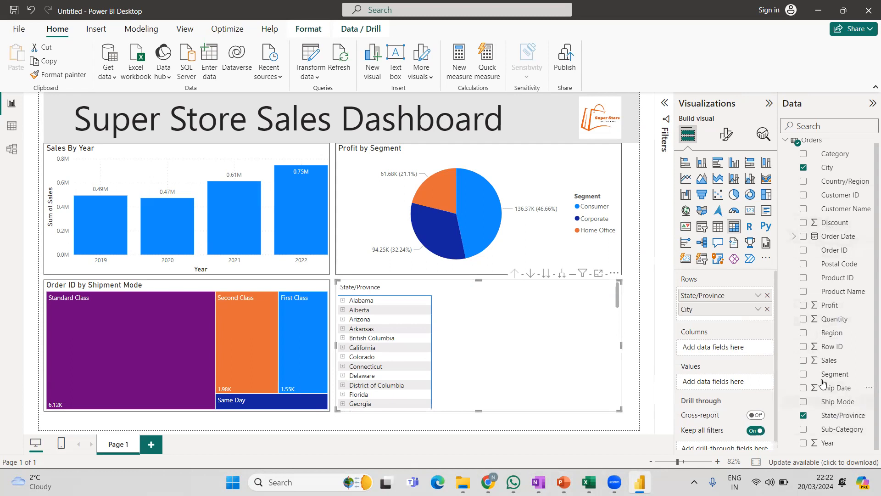
# Add the sum of Sales and the sum of Profit as the matrix's values
pyautogui.moveTo(828, 360); pyautogui.dragTo(722, 381)
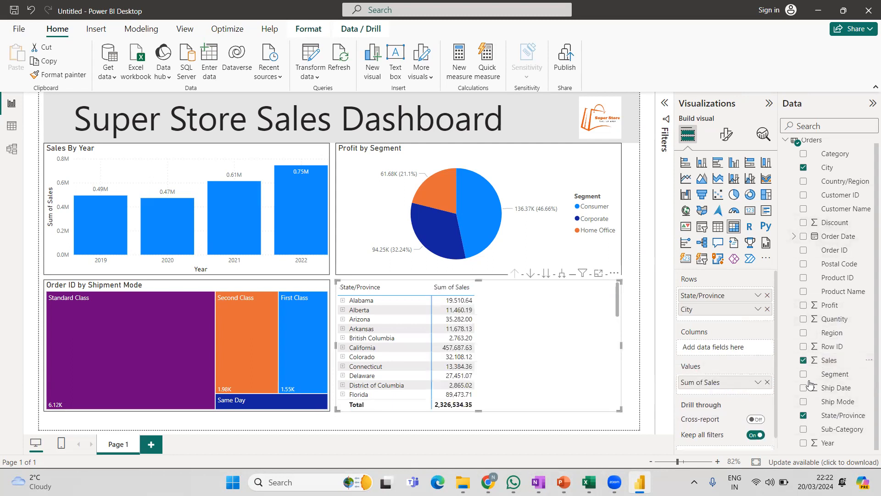
pyautogui.moveTo(826, 307); pyautogui.dragTo(723, 389)
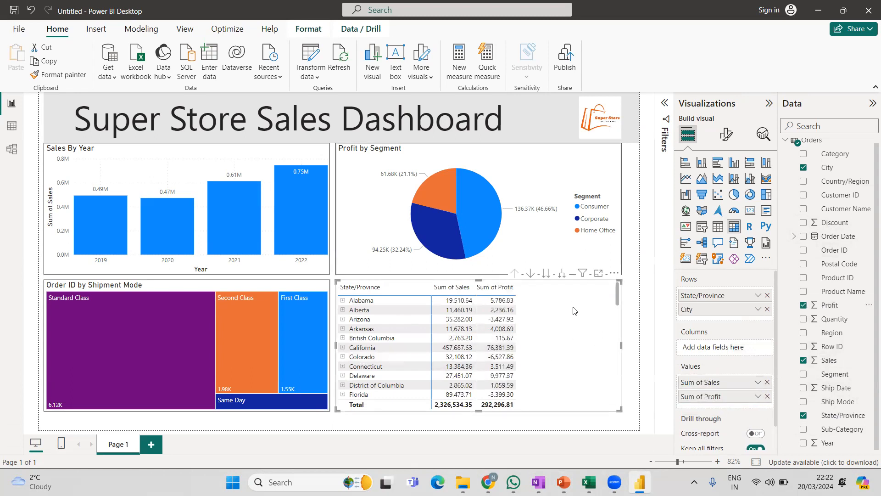
pyautogui.click(631, 238)
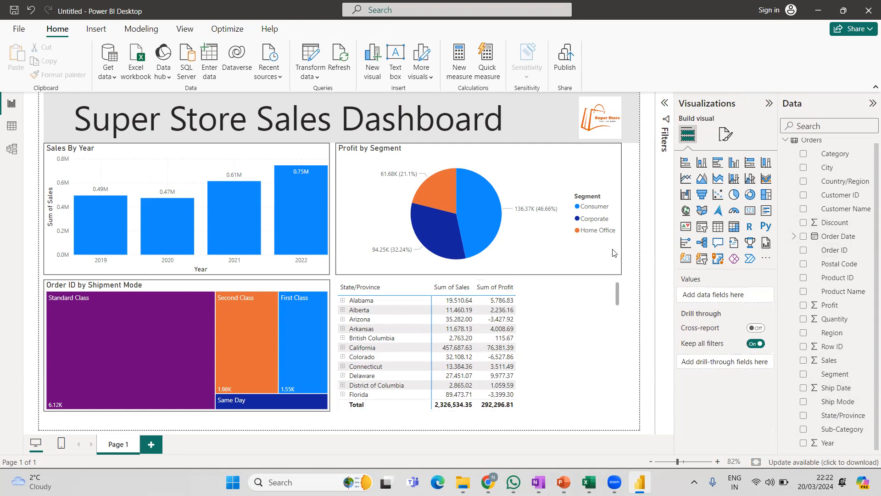
pyautogui.click(590, 398)
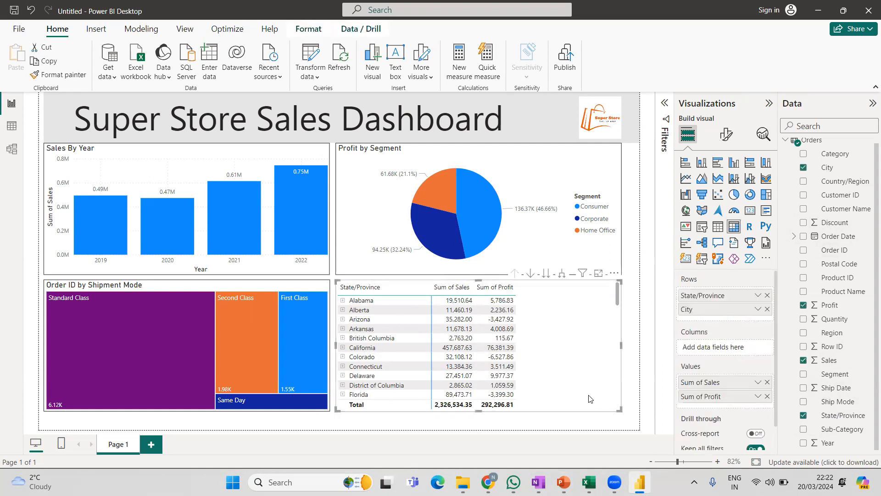
# Recheck the visuals list in PowerPoint, and narrow the matrix and the pie chart from their left edges to make room for another visual
pyautogui.hotkey('alt', 'Tab')
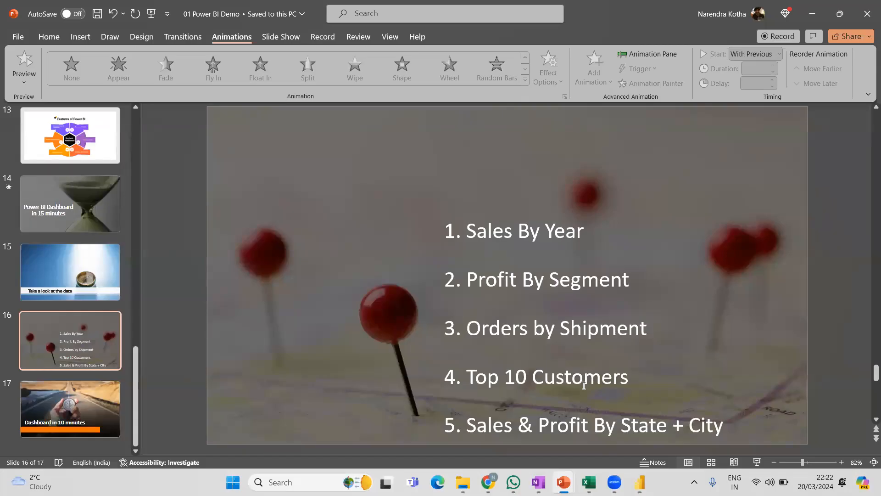
pyautogui.hotkey('alt', 'Tab')
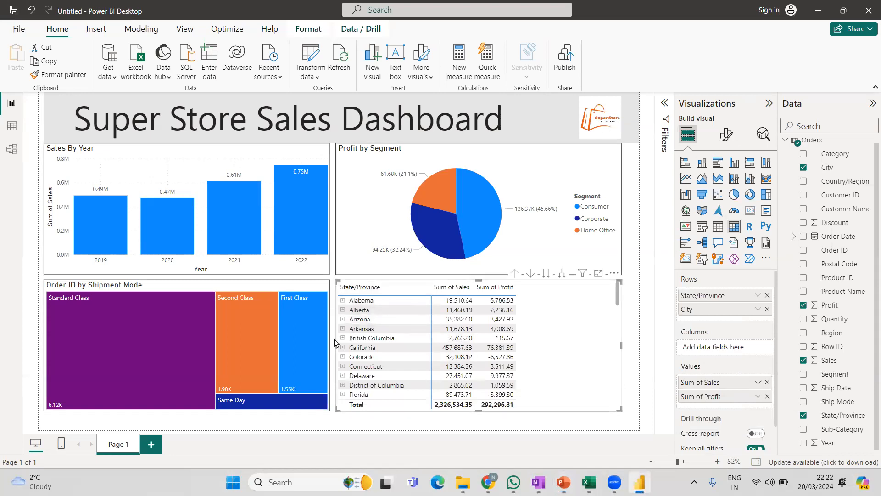
pyautogui.moveTo(336, 345); pyautogui.dragTo(411, 346)
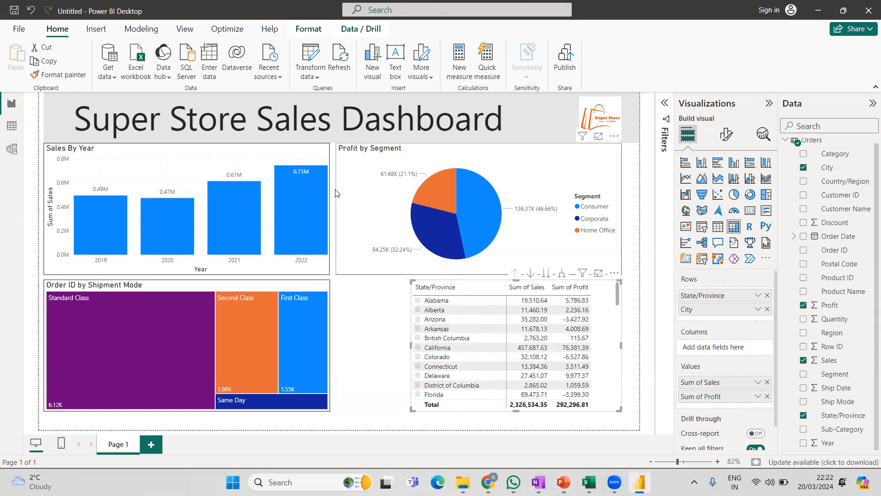
pyautogui.click(340, 189)
pyautogui.moveTo(336, 209); pyautogui.dragTo(389, 212)
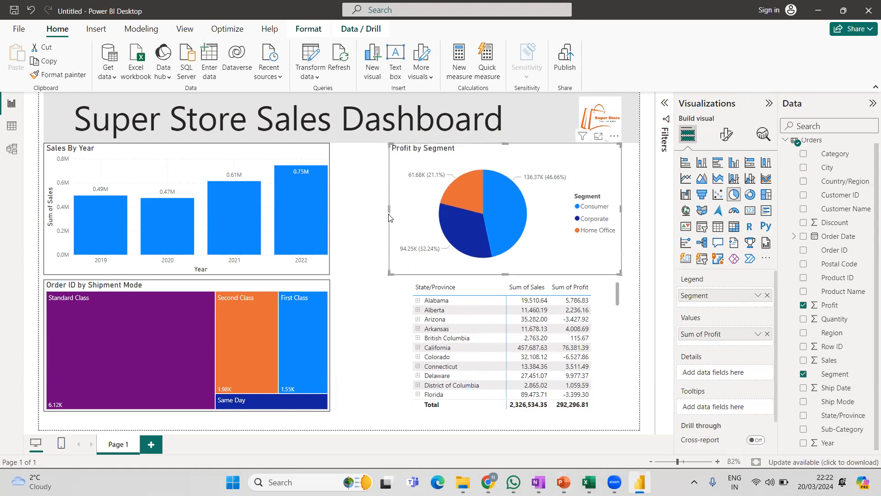
pyautogui.click(360, 237)
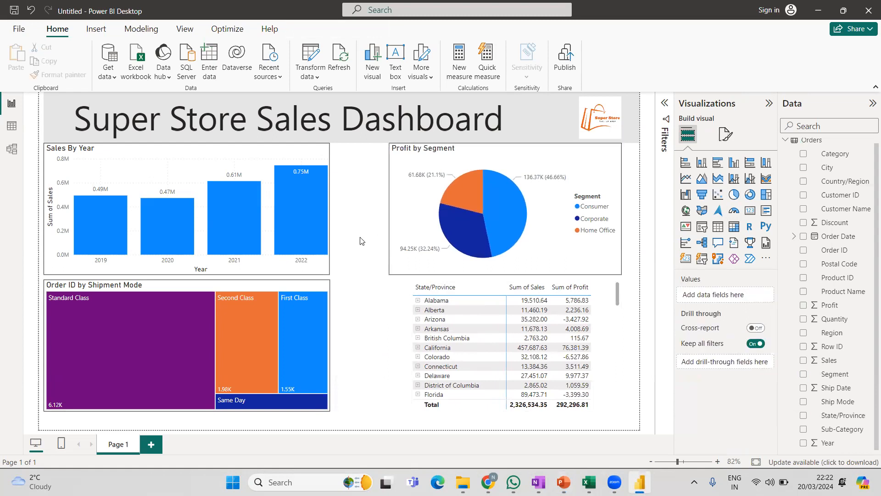
# Add a clustered bar chart beside the treemap with Customer Name on the Y-axis and the count of Order ID on the X-axis
pyautogui.click(717, 162)
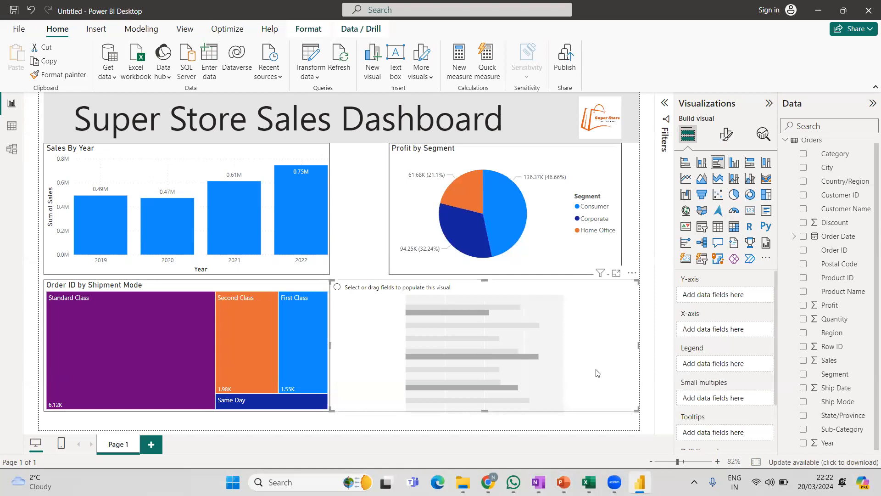
pyautogui.hotkey('ctrl', 'z')
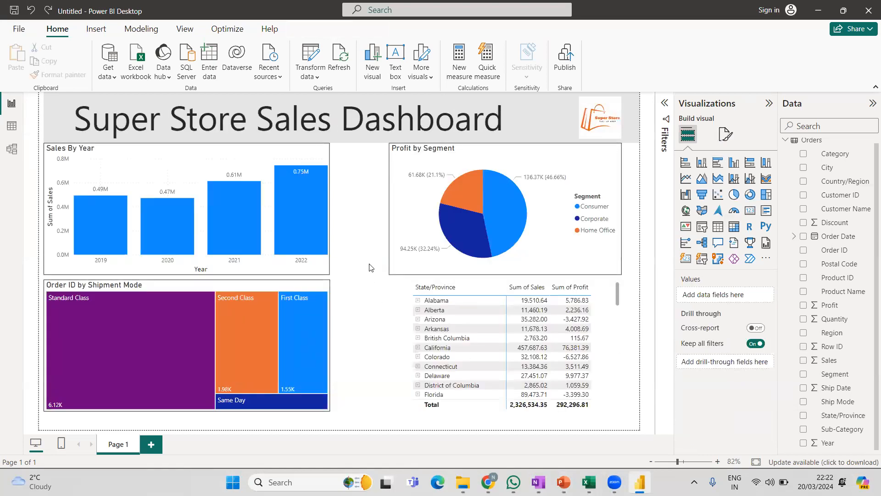
pyautogui.click(718, 162)
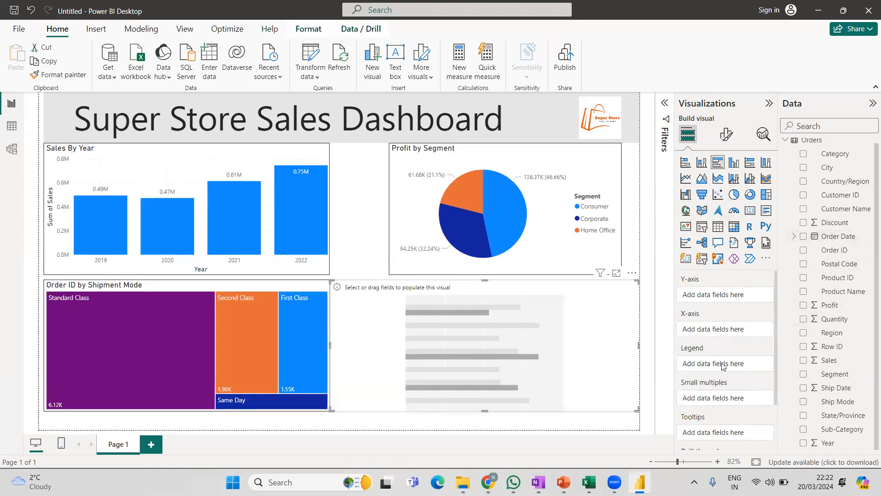
pyautogui.moveTo(849, 219); pyautogui.dragTo(745, 298)
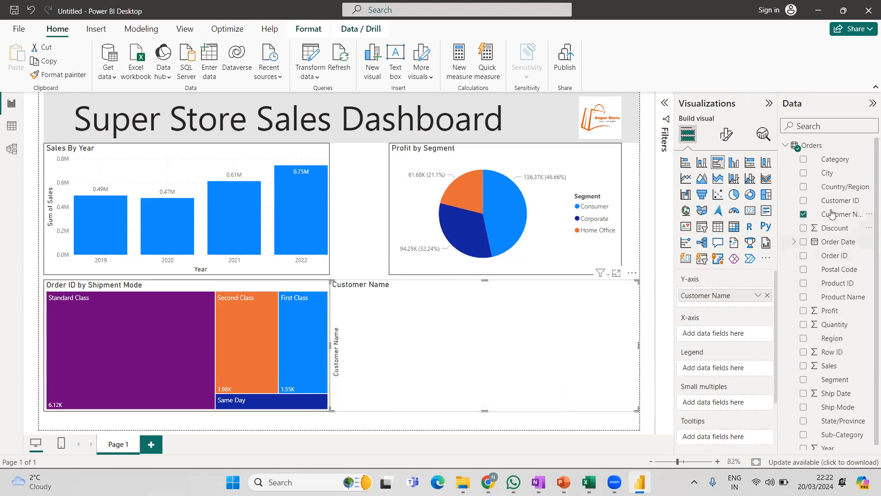
pyautogui.moveTo(835, 257); pyautogui.dragTo(730, 336)
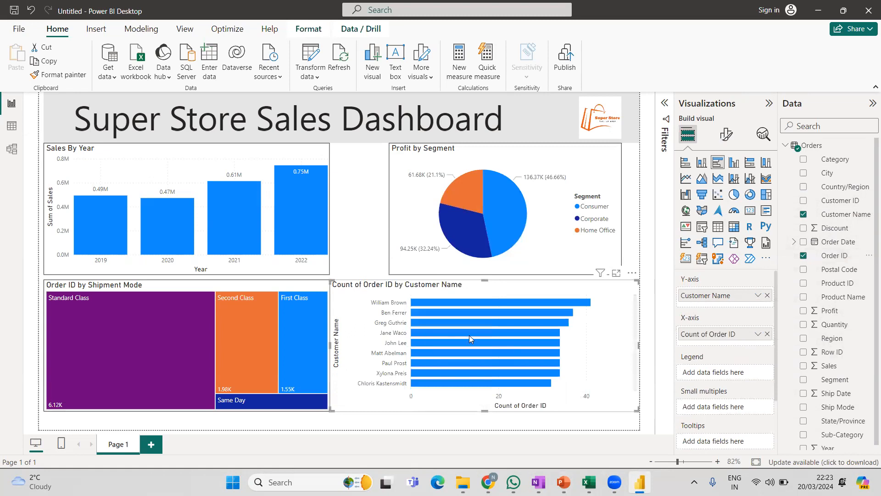
# Copy the pie chart's formatting to the customer bar chart with Format Painter, and open the bar chart's format settings
pyautogui.click(429, 163)
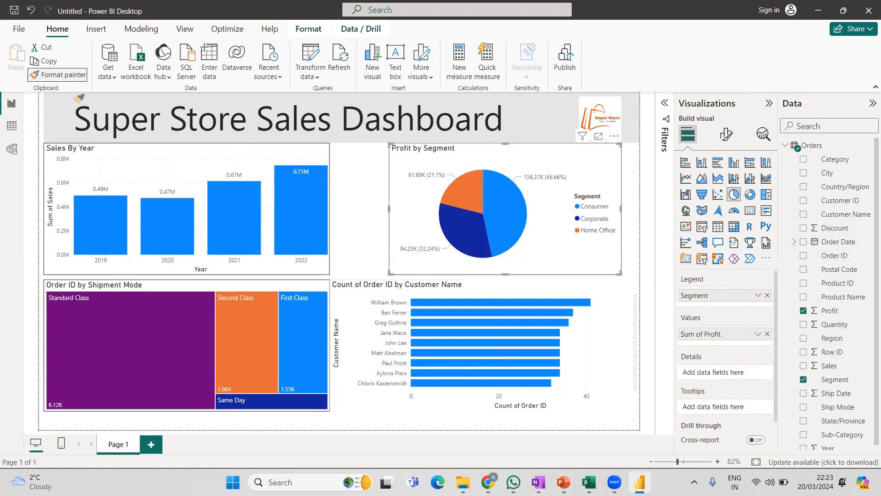
pyautogui.click(362, 287)
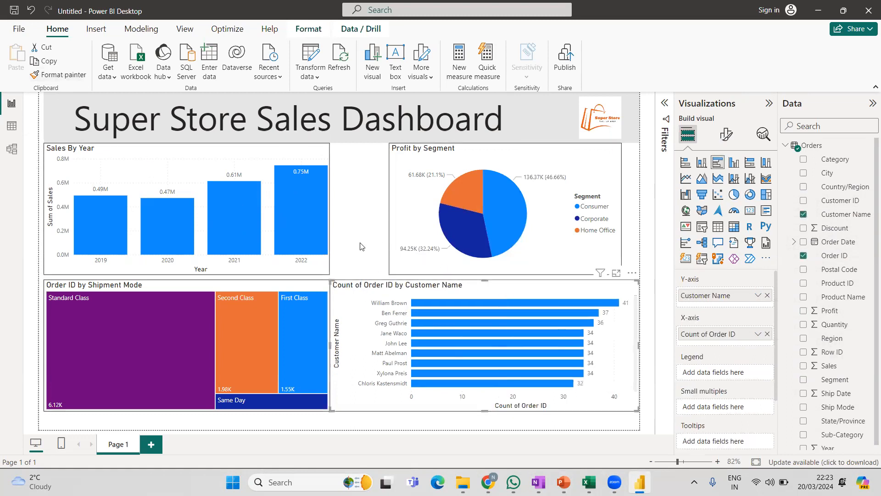
pyautogui.click(726, 135)
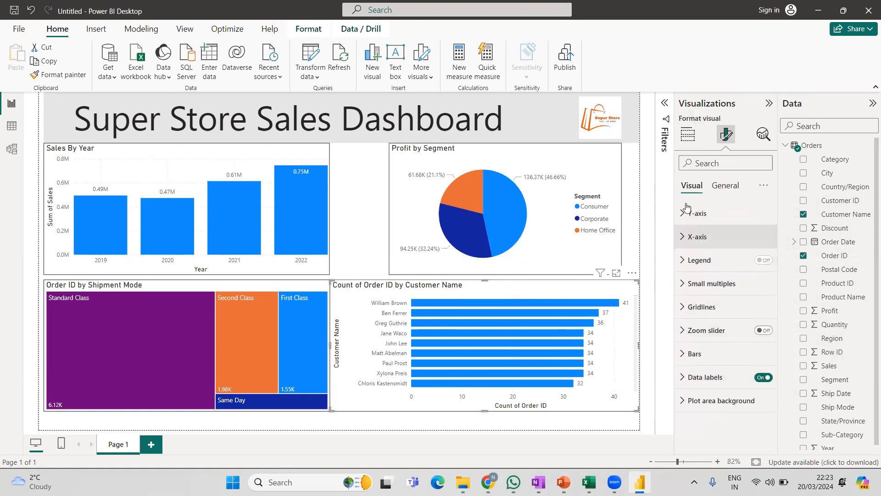
# Retitle the customer bar chart as "Top 10 Customers (No.of Orders)" and collapse the side panes
pyautogui.click(728, 186)
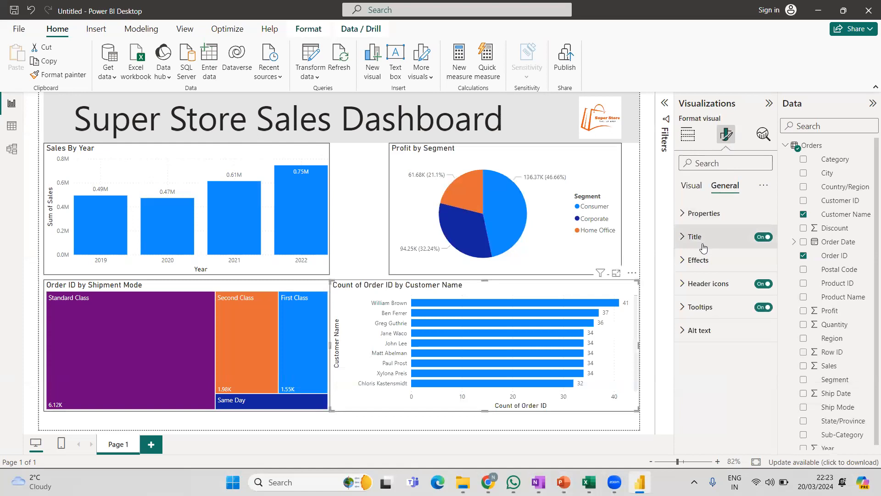
pyautogui.click(702, 237)
pyautogui.press('BackSpace')
pyautogui.press('BackSpace')
pyautogui.press('BackSpace')
pyautogui.press('BackSpace')
pyautogui.press('BackSpace')
pyautogui.press('BackSpace')
pyautogui.press('BackSpace')
pyautogui.press('BackSpace')
pyautogui.hotkey('ctrl', 'a')
pyautogui.write('Top')
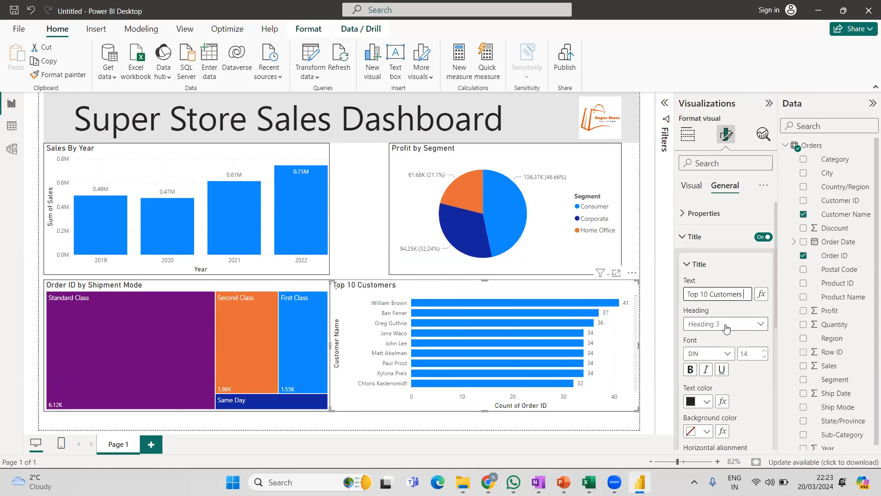
pyautogui.write('No')
pyautogui.write('No.')
pyautogui.write('of Orders')
pyautogui.write(')')
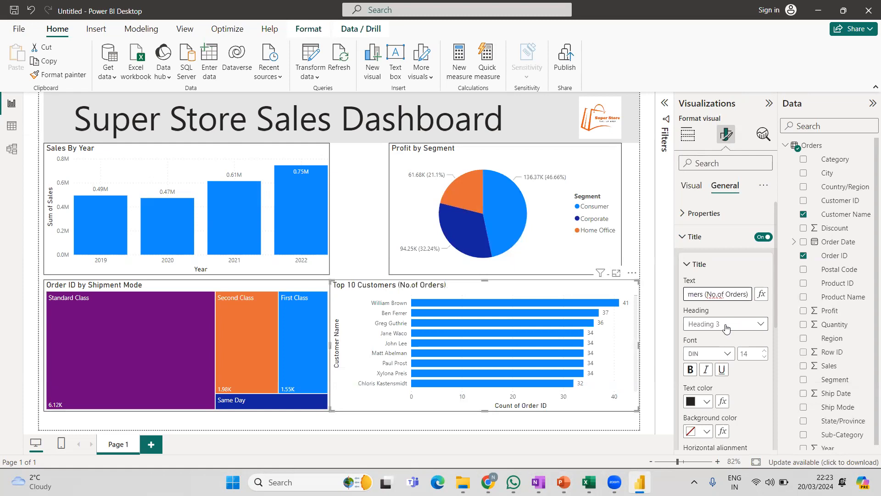
pyautogui.click(740, 268)
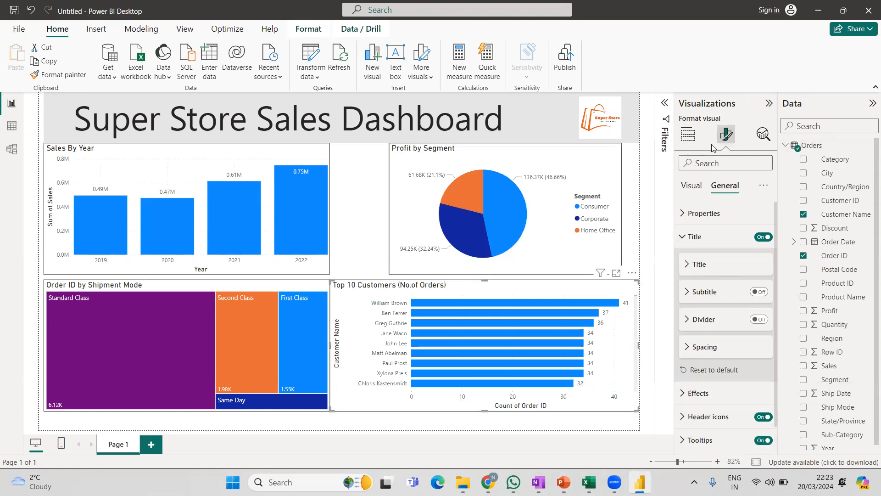
pyautogui.click(769, 103)
pyautogui.click(873, 104)
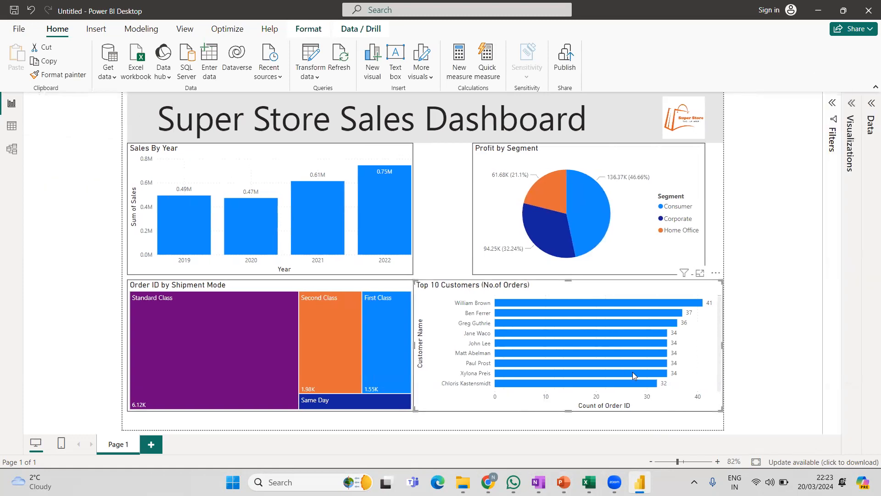
# Narrow the Sales By Year chart and the shipment mode treemap from their right edges to the same width, about two-thirds of the original
pyautogui.click(410, 202)
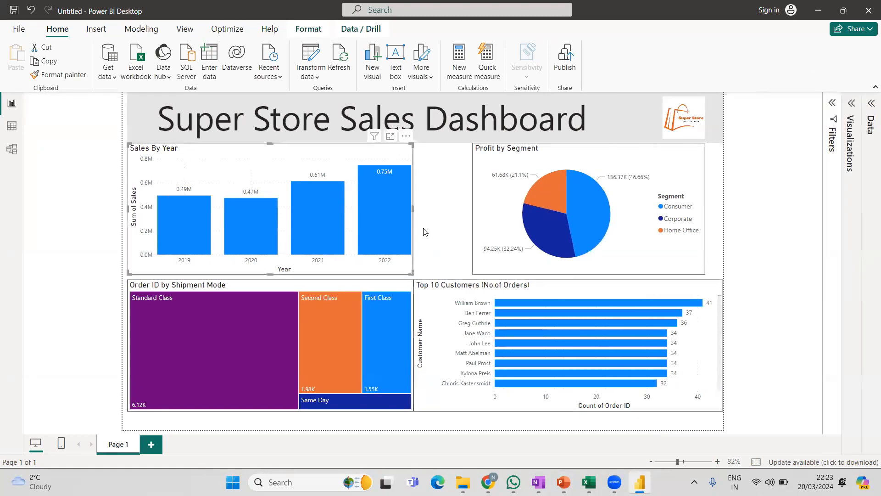
pyautogui.click(415, 212)
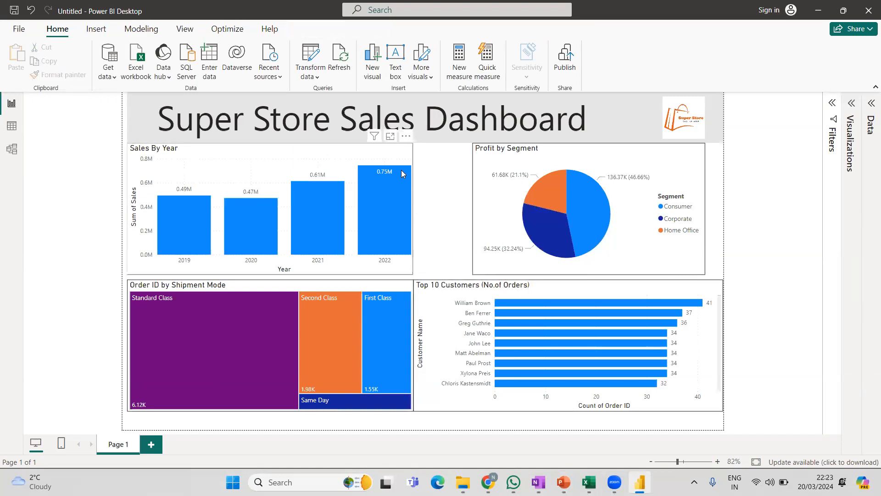
pyautogui.moveTo(412, 209); pyautogui.dragTo(312, 209)
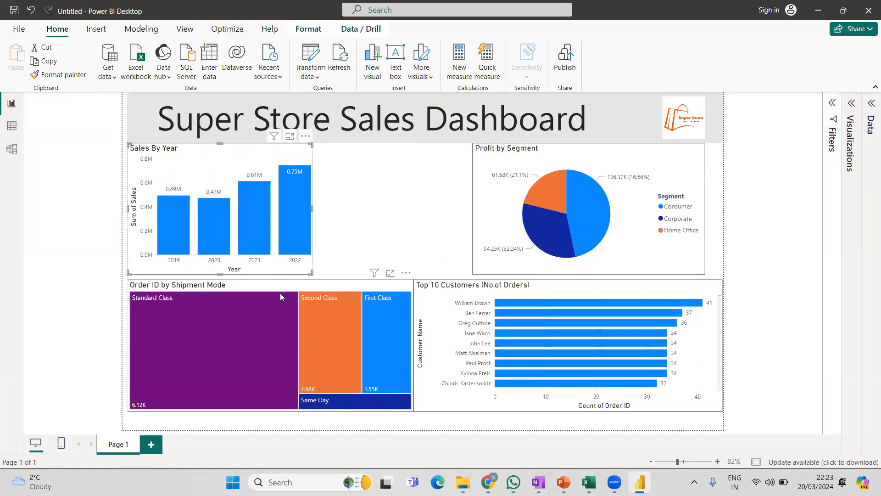
pyautogui.click(370, 334)
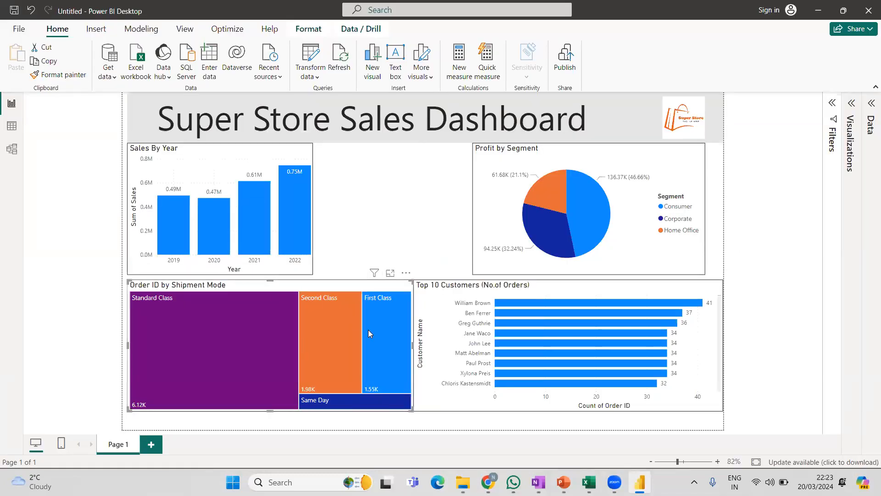
pyautogui.moveTo(412, 345); pyautogui.dragTo(313, 340)
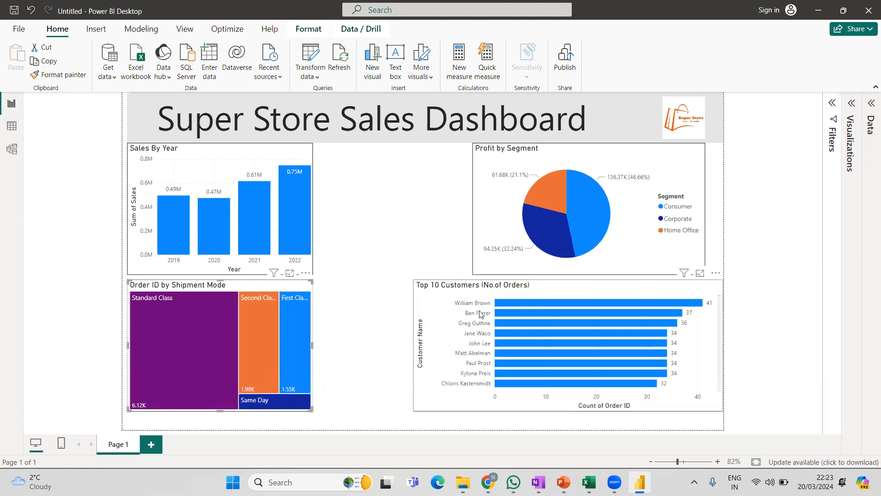
# Move the Top 10 Customers chart beside the Sales By Year chart, stretch it down past both rows, and narrow it into a tall column
pyautogui.moveTo(561, 297); pyautogui.dragTo(419, 150)
pyautogui.moveTo(433, 393); pyautogui.dragTo(435, 426)
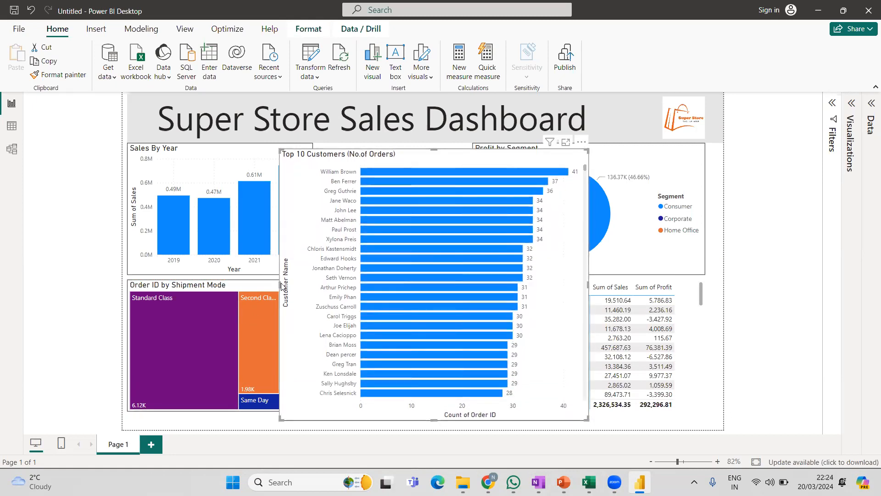
pyautogui.moveTo(281, 285); pyautogui.dragTo(336, 287)
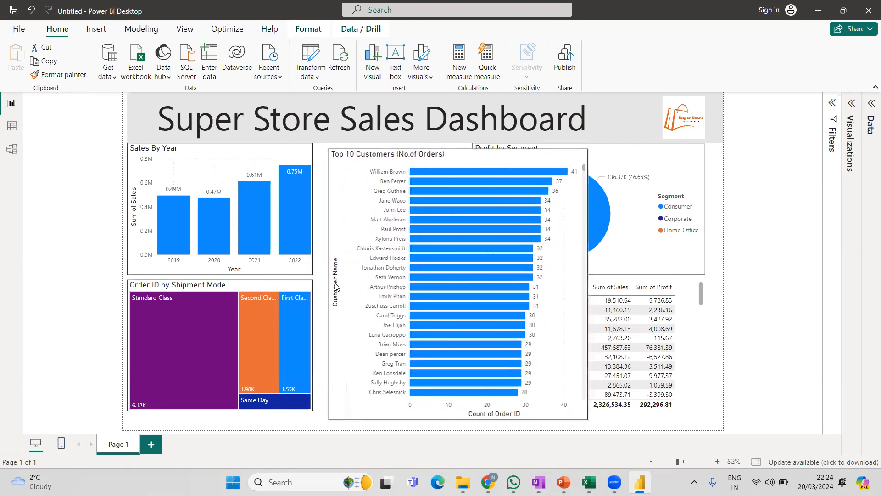
pyautogui.moveTo(587, 286); pyautogui.dragTo(547, 285)
pyautogui.moveTo(348, 174); pyautogui.dragTo(332, 169)
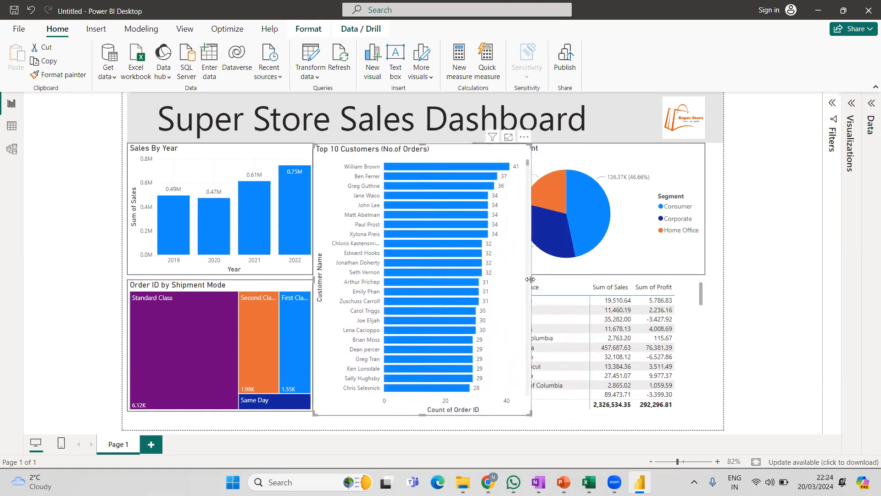
pyautogui.moveTo(530, 279); pyautogui.dragTo(480, 278)
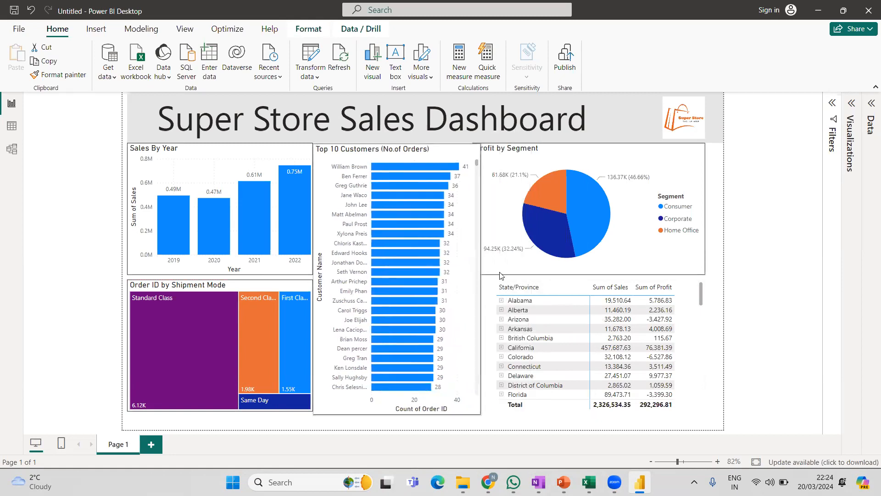
# Align the left edges of the pie chart and matrix, move the matrix up against the pie, and widen the customer chart to meet them
pyautogui.click(476, 209)
pyautogui.moveTo(472, 207); pyautogui.dragTo(502, 211)
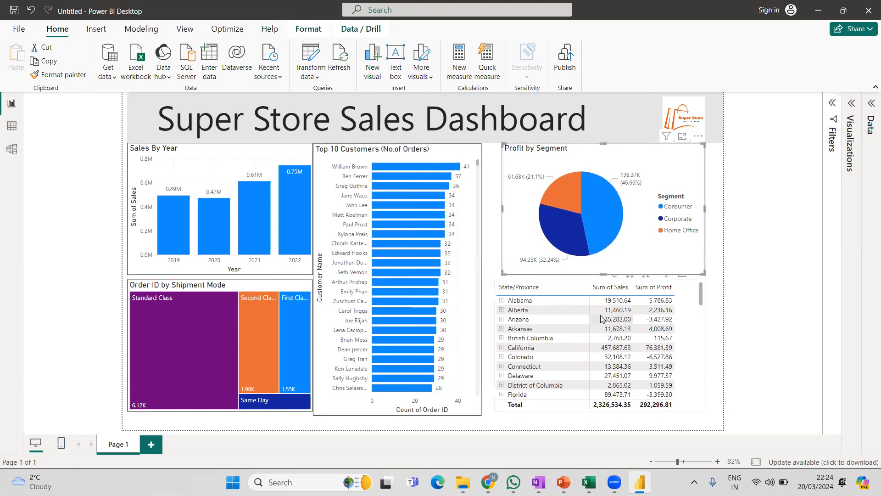
pyautogui.click(592, 339)
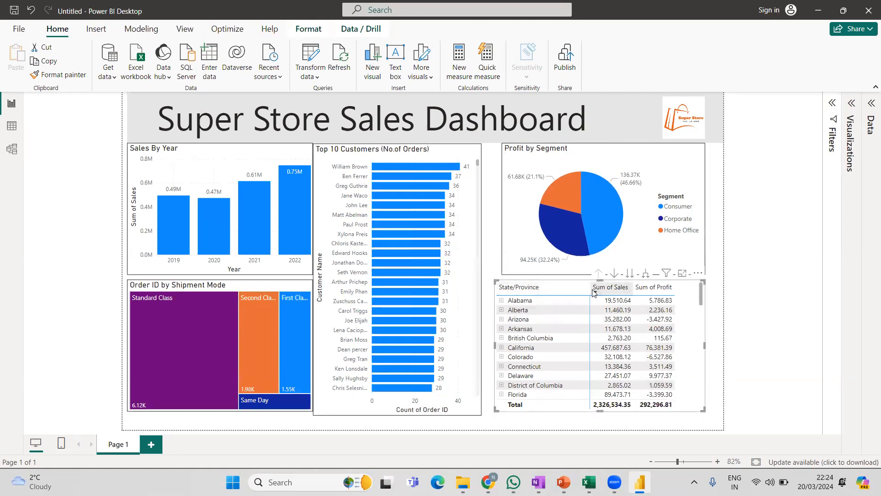
pyautogui.moveTo(573, 283); pyautogui.dragTo(573, 278)
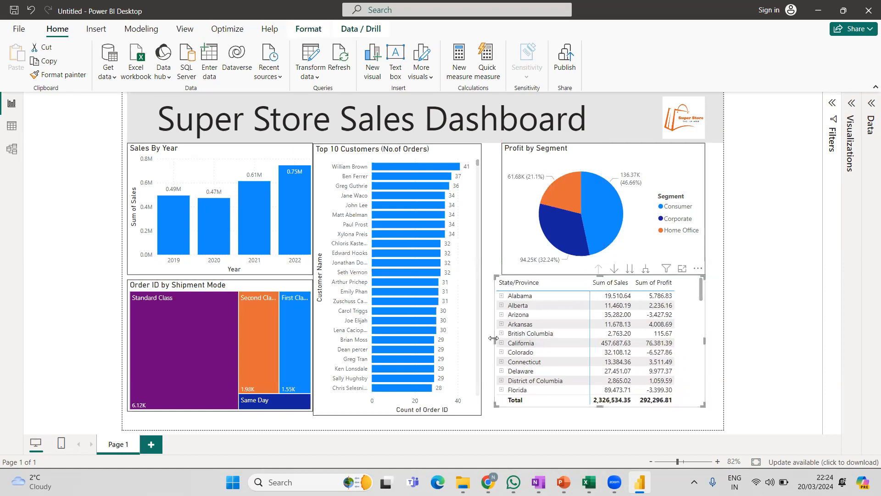
pyautogui.moveTo(494, 338); pyautogui.dragTo(502, 339)
pyautogui.click(473, 272)
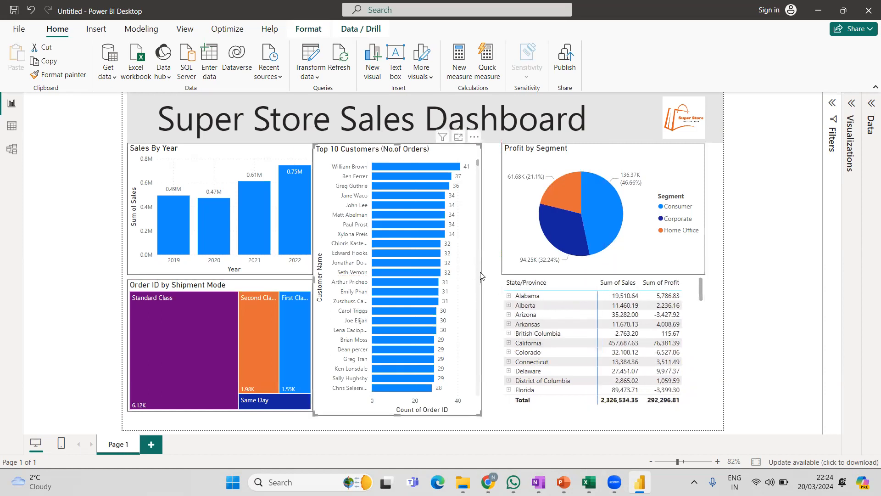
pyautogui.moveTo(481, 279); pyautogui.dragTo(500, 279)
pyautogui.click(758, 246)
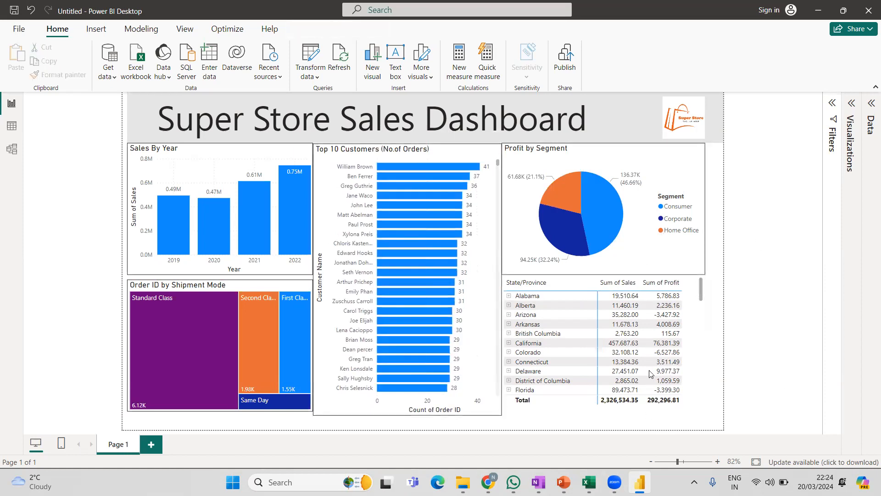
# Turn on the visual border for the State/Province matrix
pyautogui.click(695, 383)
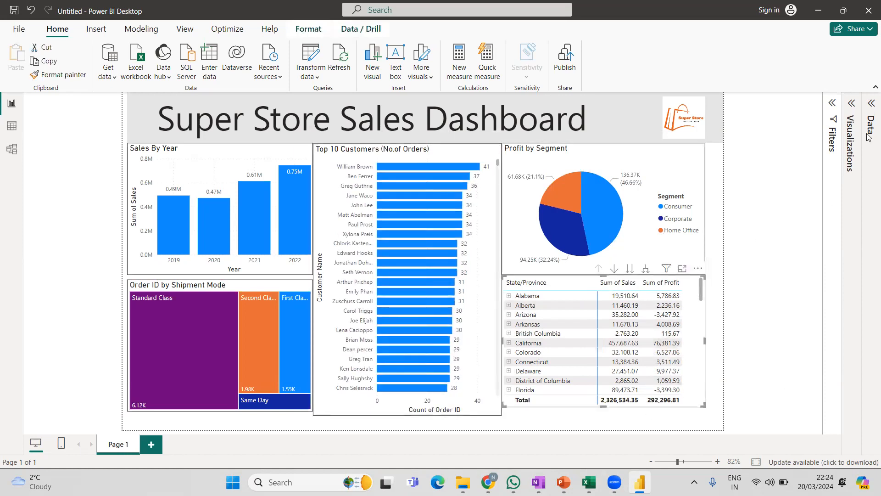
pyautogui.click(851, 103)
pyautogui.click(809, 134)
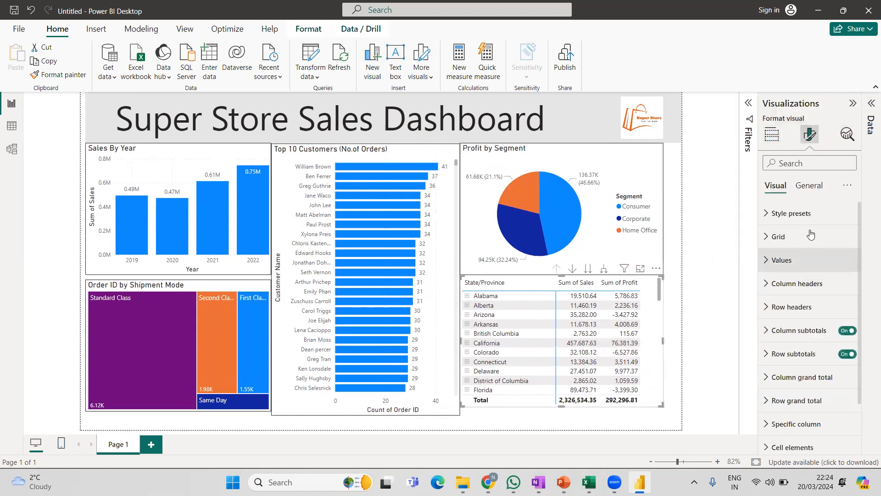
pyautogui.click(809, 185)
pyautogui.click(782, 259)
pyautogui.click(795, 288)
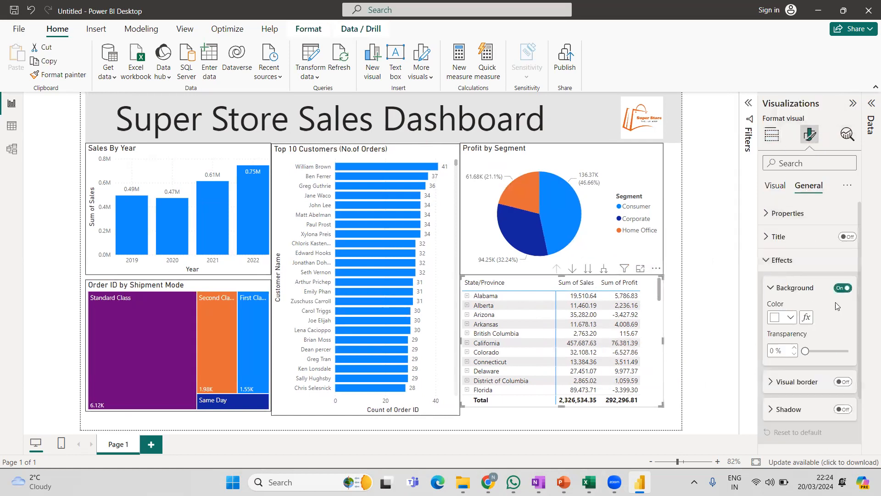
pyautogui.click(843, 381)
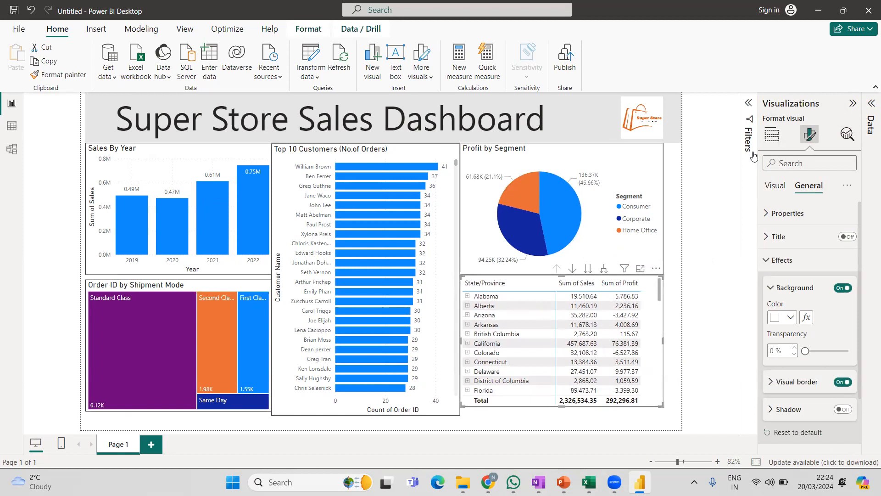
pyautogui.click(853, 105)
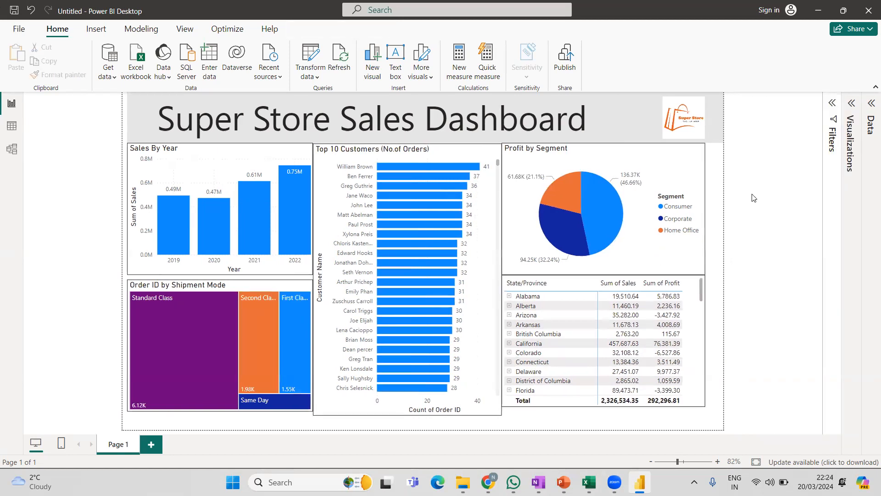
# Extend the matrix and treemap down to the customer chart's bottom edge, close the gap above the treemap, and clear the Standard Class highlight
pyautogui.click(560, 411)
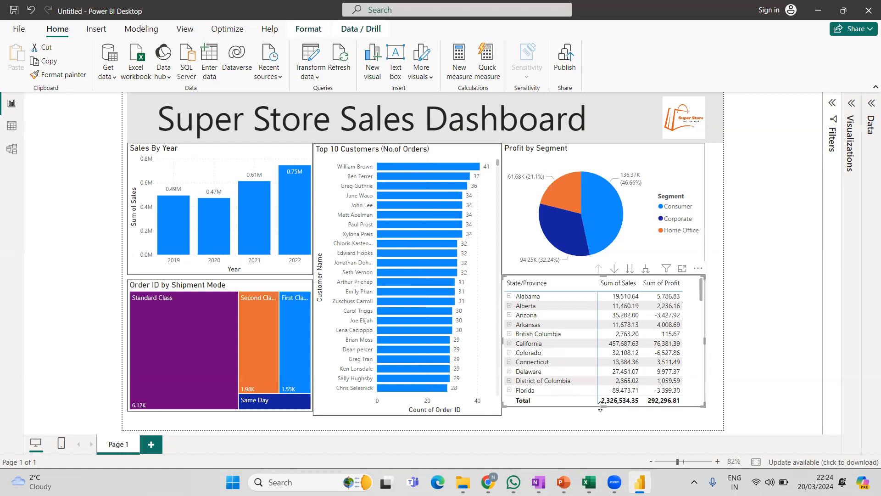
pyautogui.moveTo(600, 406); pyautogui.dragTo(600, 416)
pyautogui.click(174, 408)
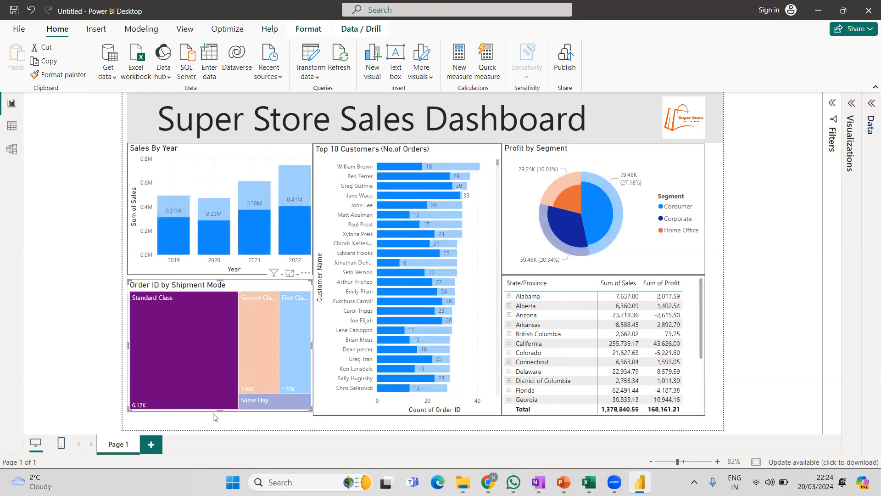
pyautogui.moveTo(220, 411); pyautogui.dragTo(221, 415)
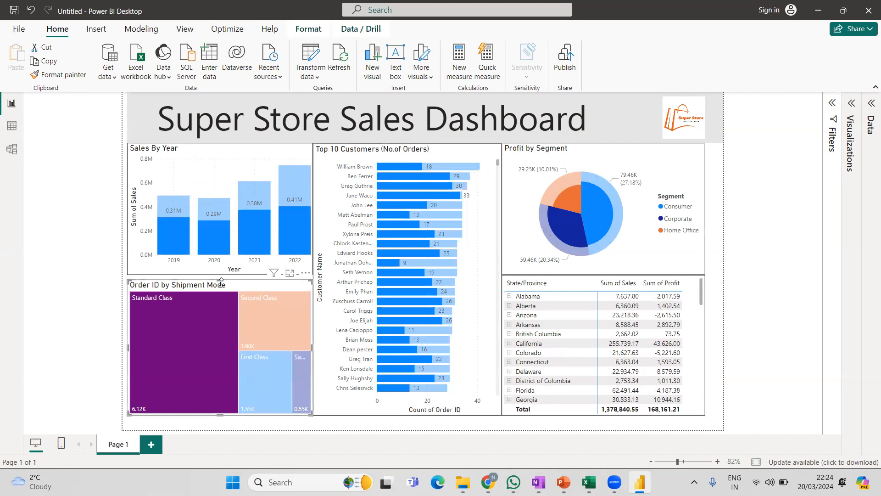
pyautogui.moveTo(220, 281); pyautogui.dragTo(220, 277)
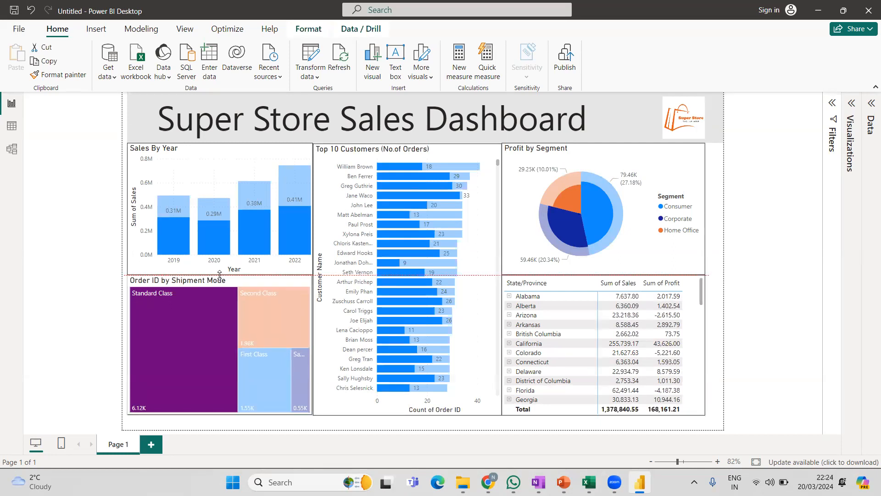
pyautogui.click(738, 247)
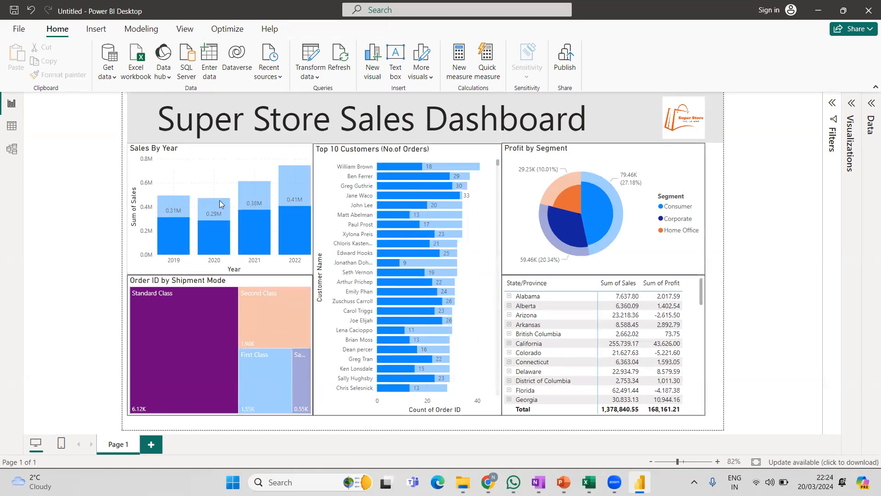
pyautogui.click(165, 241)
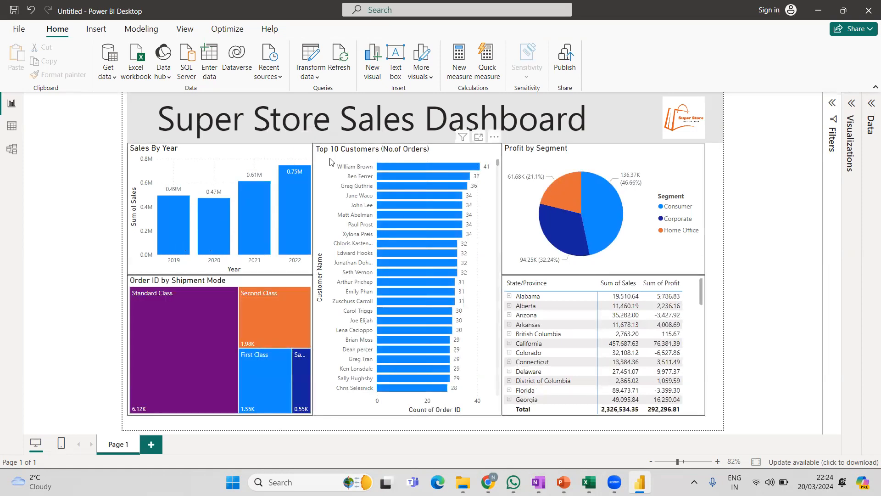
# Add Order ID as a visual-level filter on the Top 10 Customers bar chart
pyautogui.scroll(-6, 398, 281)
pyautogui.scroll(6, 400, 279)
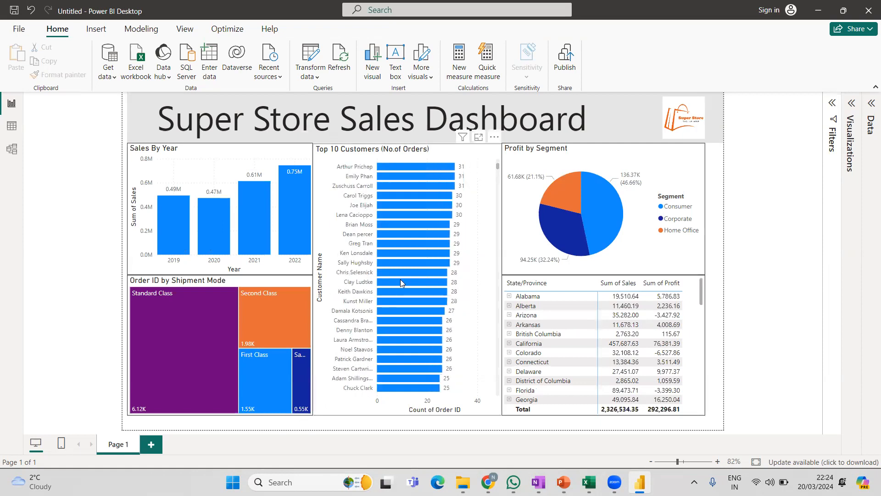
pyautogui.click(464, 158)
pyautogui.click(851, 105)
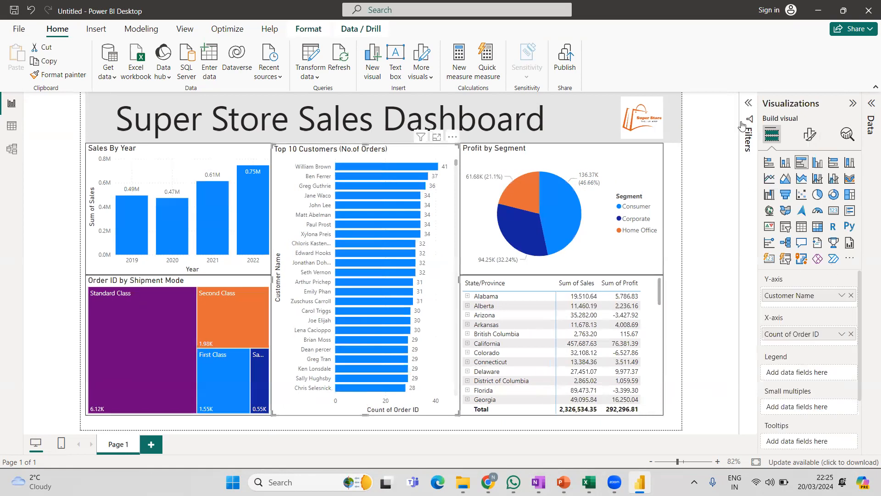
pyautogui.click(748, 103)
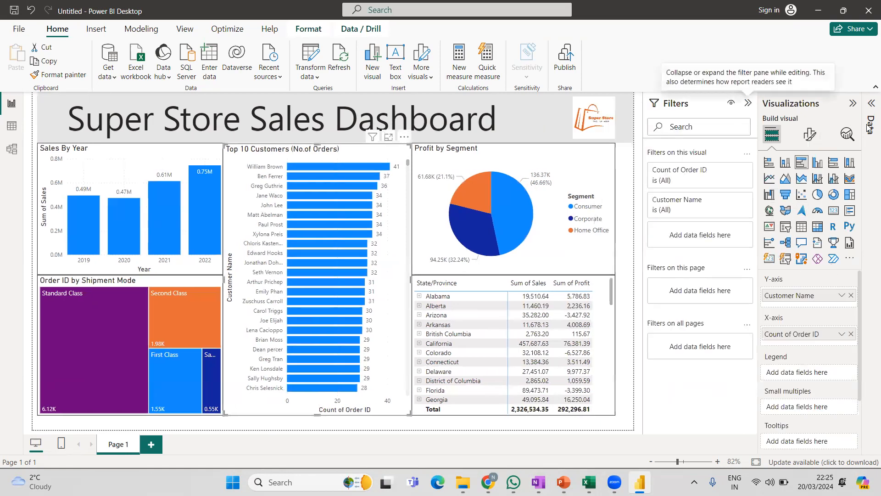
pyautogui.click(871, 105)
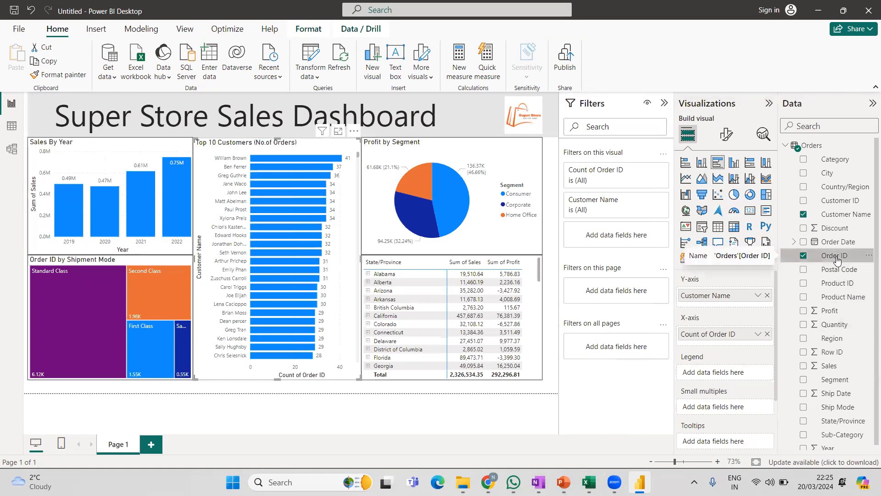
pyautogui.moveTo(837, 260); pyautogui.dragTo(617, 234)
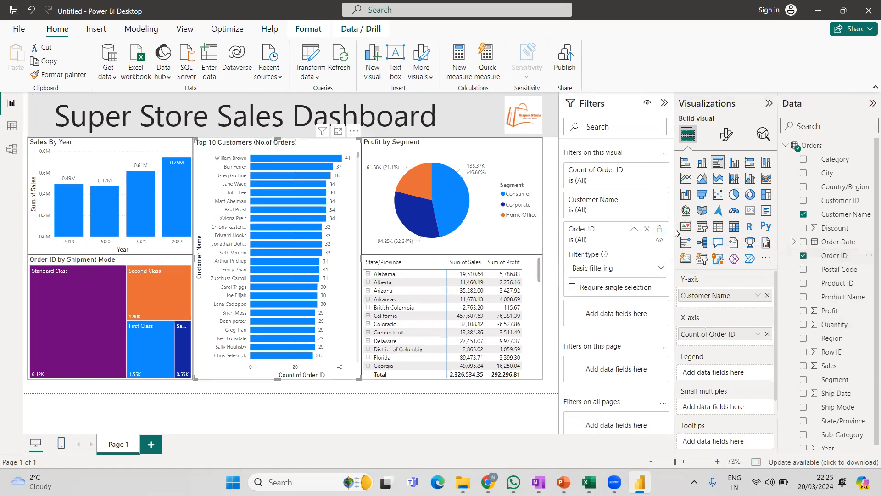
# Set the customer chart's Order ID filter to Top N, showing the top 10 by Count of Order ID, and apply it
pyautogui.click(663, 267)
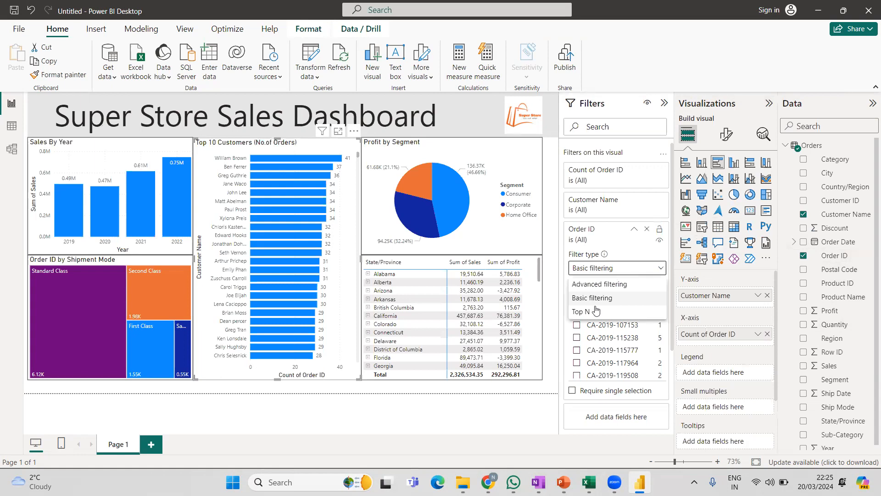
pyautogui.click(593, 310)
pyautogui.click(631, 297)
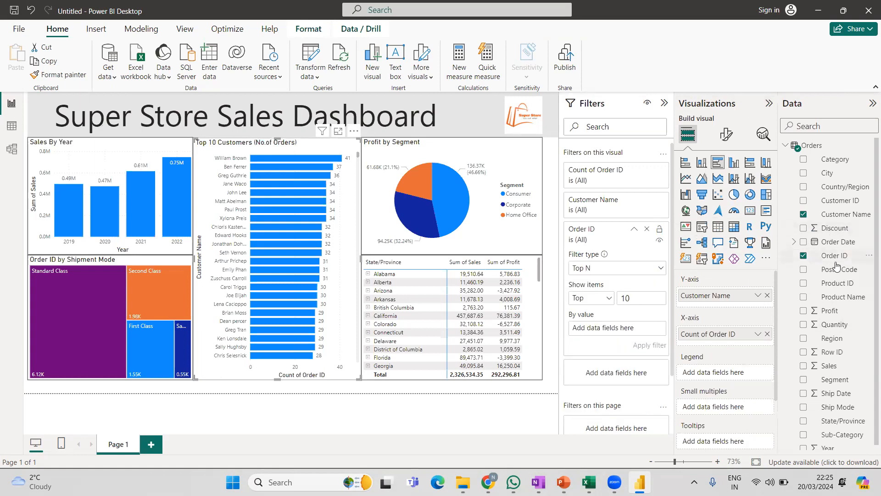
pyautogui.moveTo(836, 259); pyautogui.dragTo(629, 338)
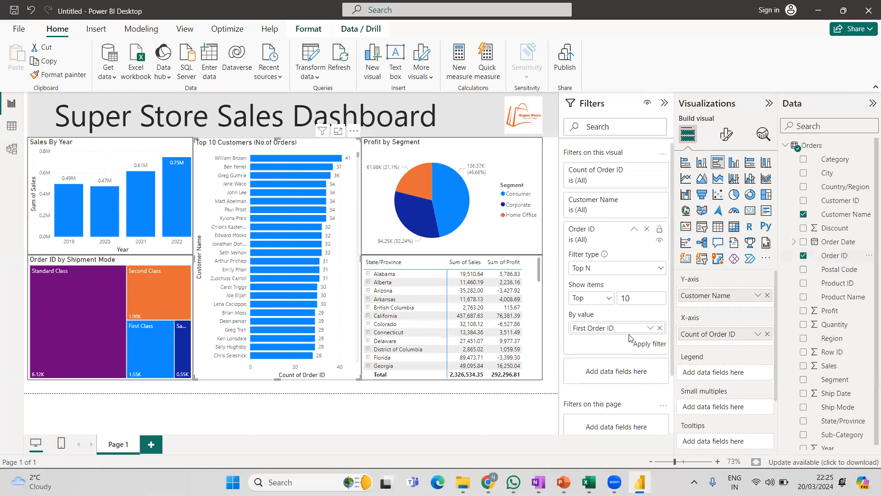
pyautogui.click(650, 328)
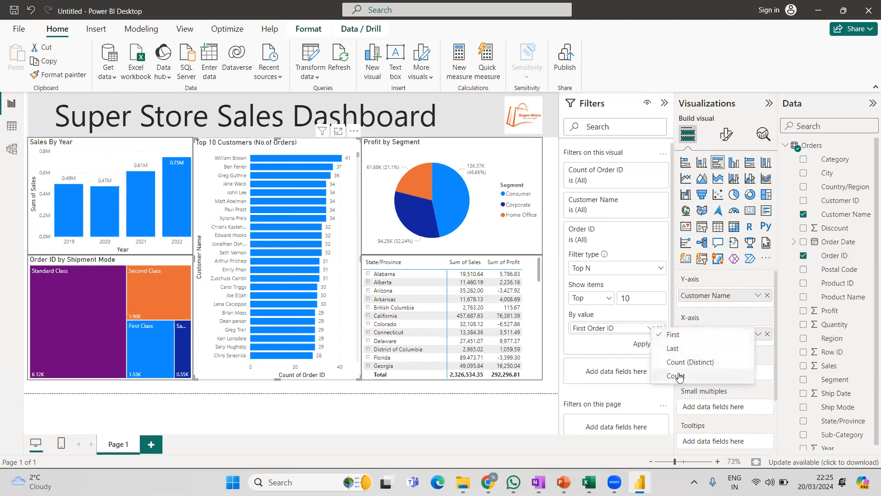
pyautogui.click(670, 374)
pyautogui.click(651, 345)
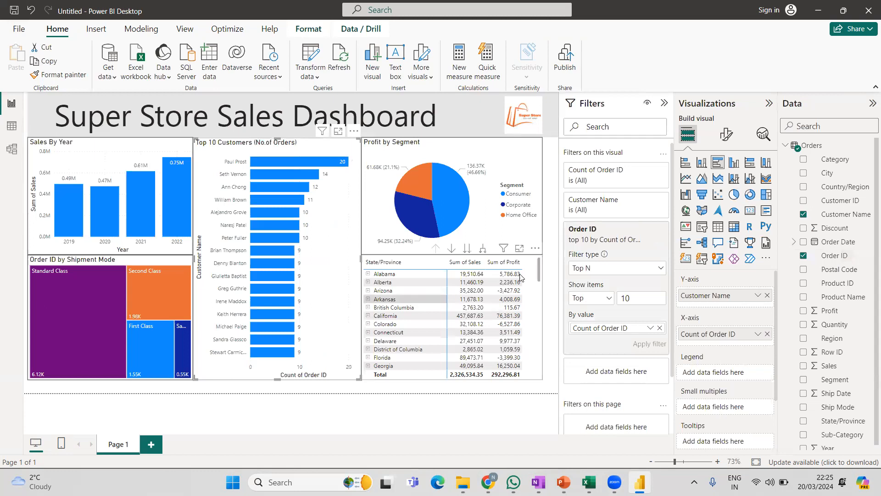
# Collapse the Filters, Visualizations and Data panes and deselect the customer chart to give the report canvas more room
pyautogui.click(665, 103)
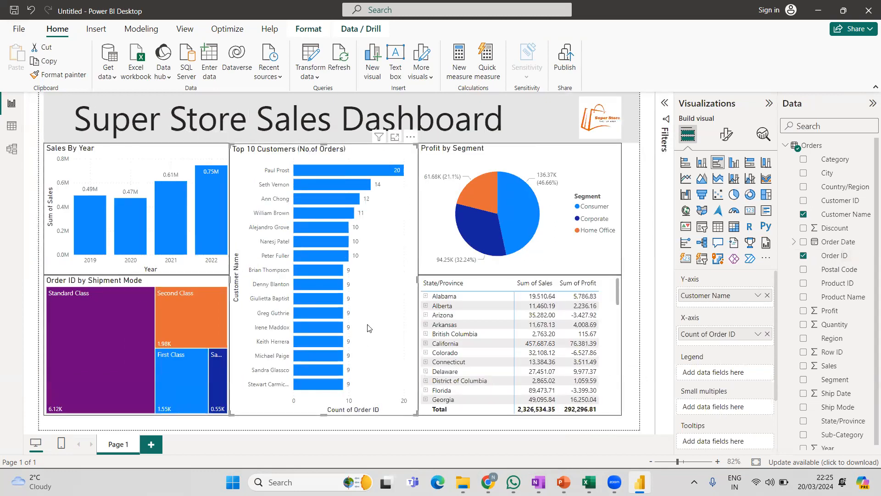
pyautogui.click(652, 224)
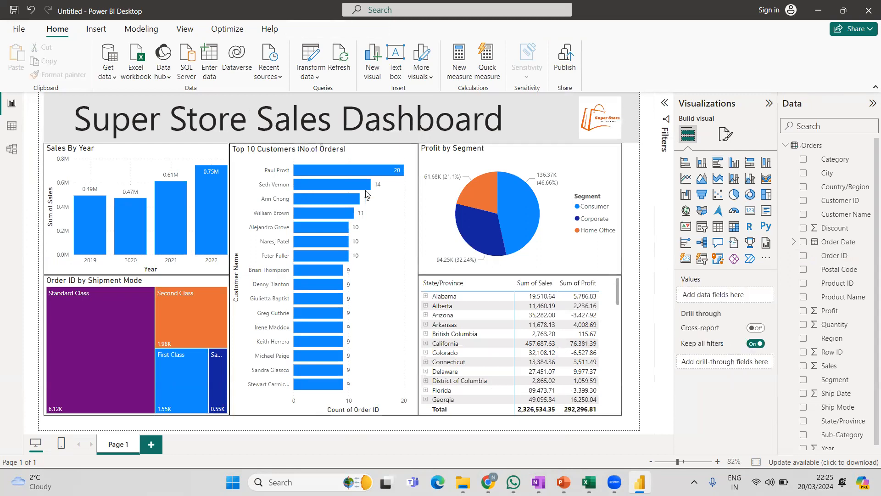
pyautogui.click(767, 104)
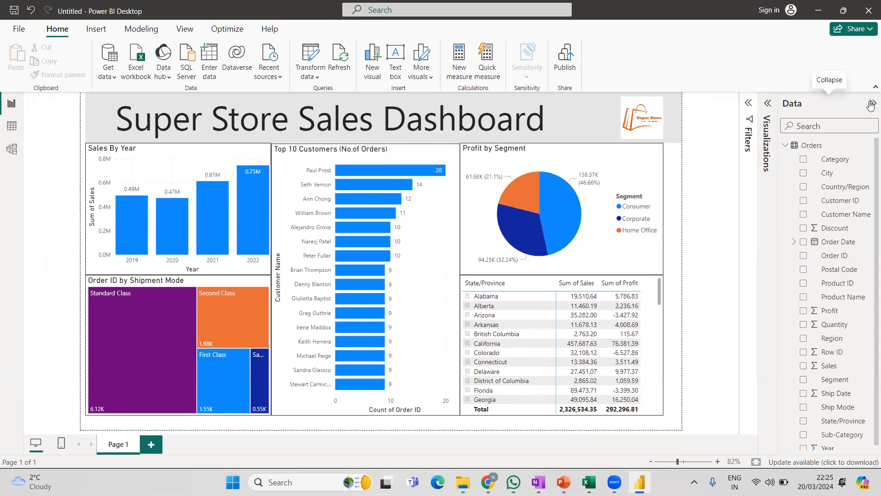
pyautogui.click(872, 103)
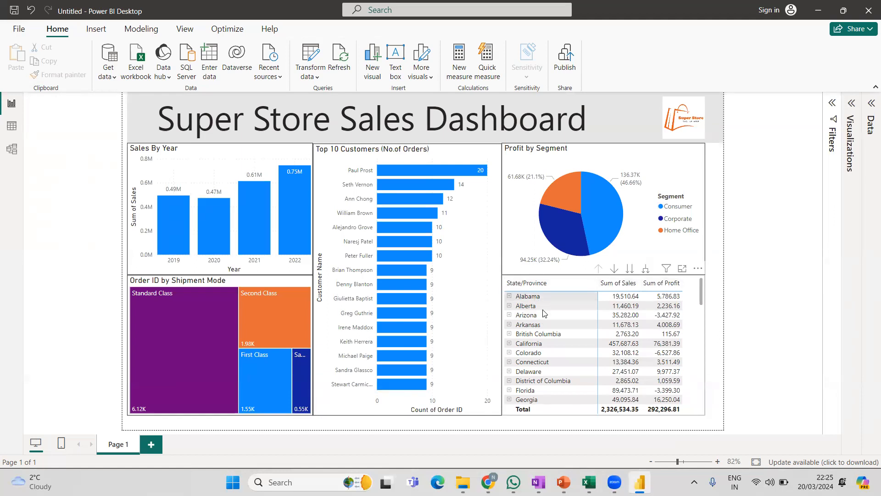
# Expand Alabama in the State/Province matrix to view its cities, collapse it again, and look through the states
pyautogui.click(509, 297)
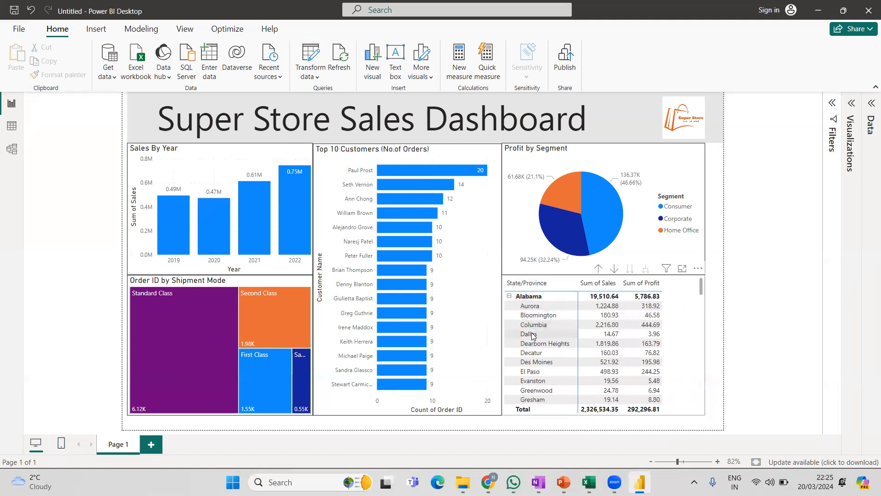
pyautogui.click(508, 297)
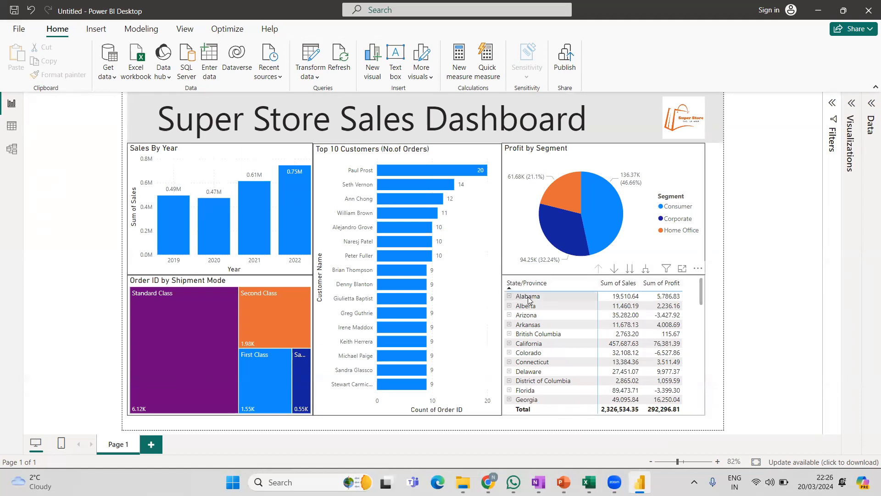
pyautogui.scroll(-2, 535, 305)
pyautogui.scroll(2, 538, 311)
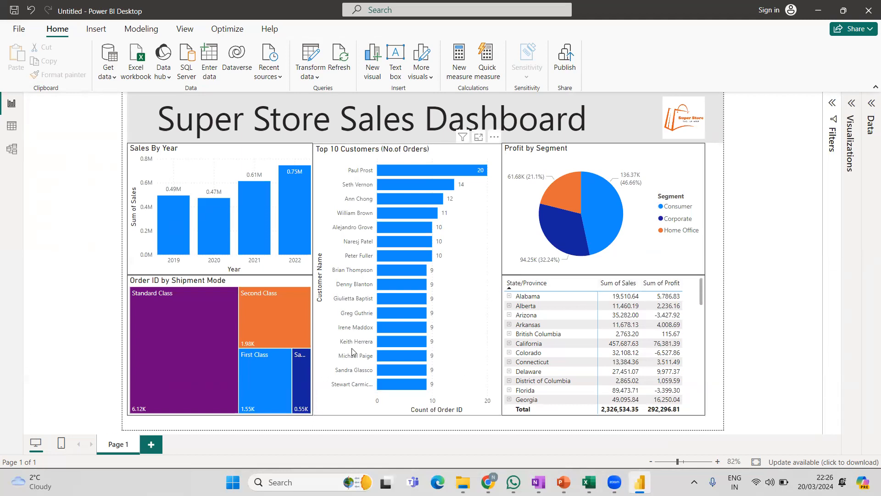
# Reopen the visual settings for the Top 10 Customers chart, and dismiss the finished Google online timer in Chrome before returning to Power BI
pyautogui.click(360, 397)
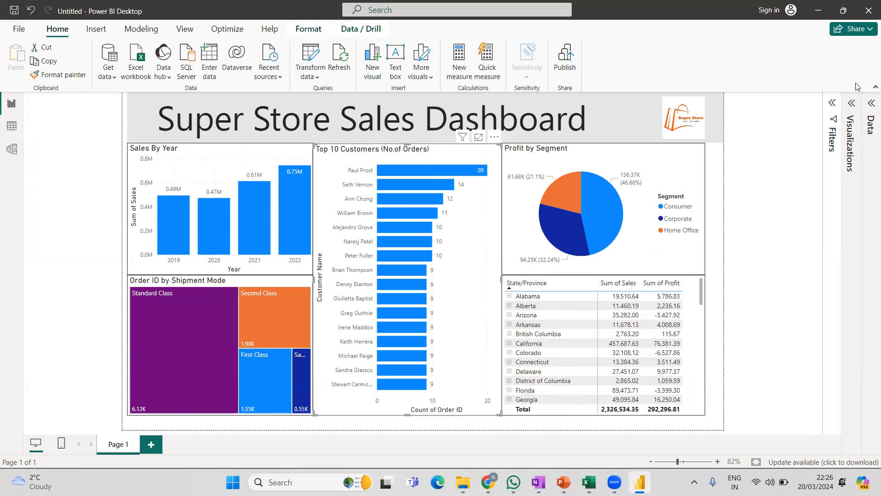
pyautogui.click(851, 104)
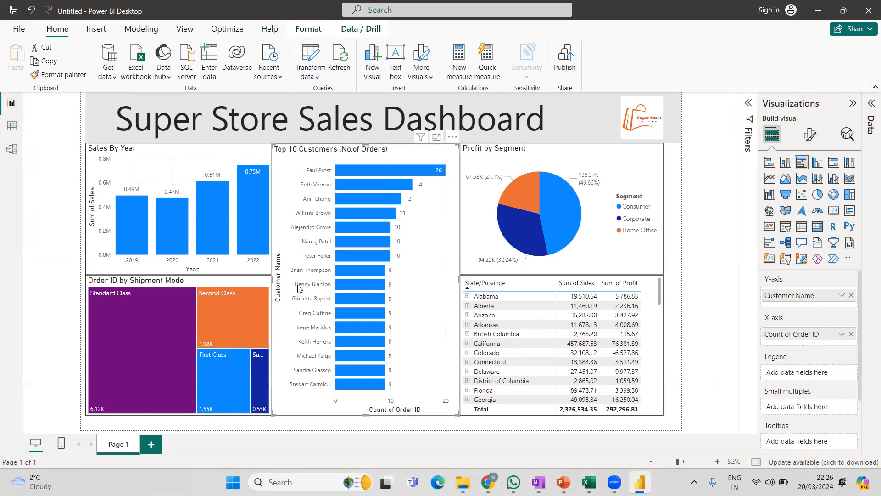
pyautogui.hotkey('alt', 'Tab')
pyautogui.click(142, 321)
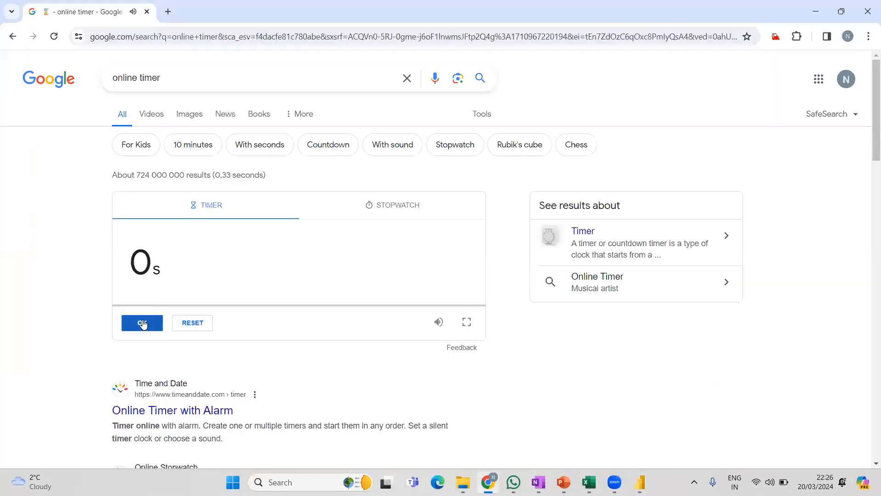
pyautogui.hotkey('alt', 'Tab')
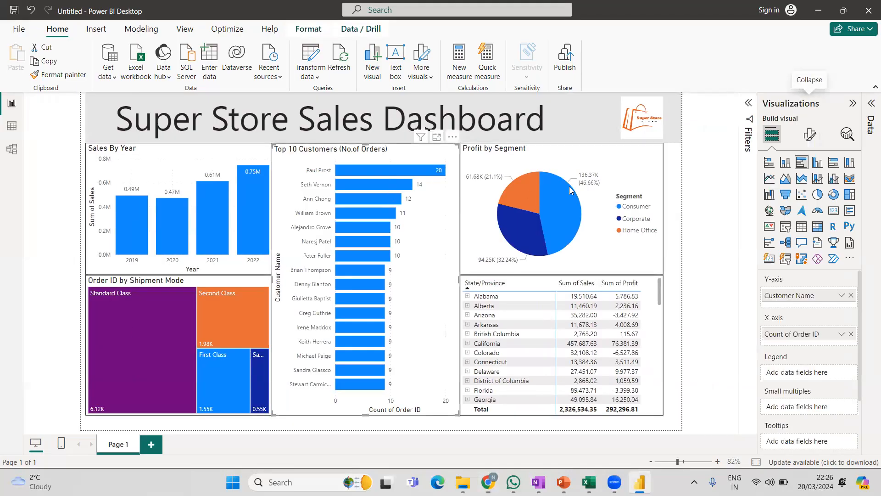
# Examine the general Effects settings of the Top 10 Customers chart, then collapse the Visualizations pane and deselect the chart
pyautogui.click(809, 136)
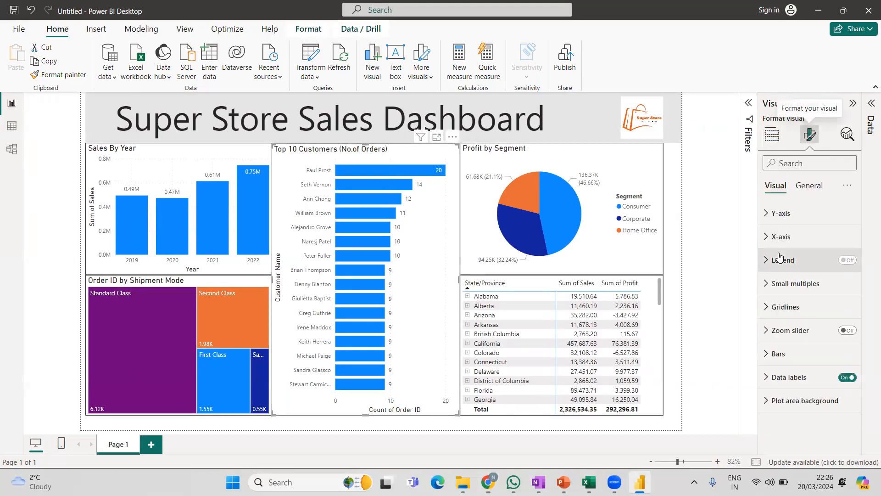
pyautogui.click(809, 185)
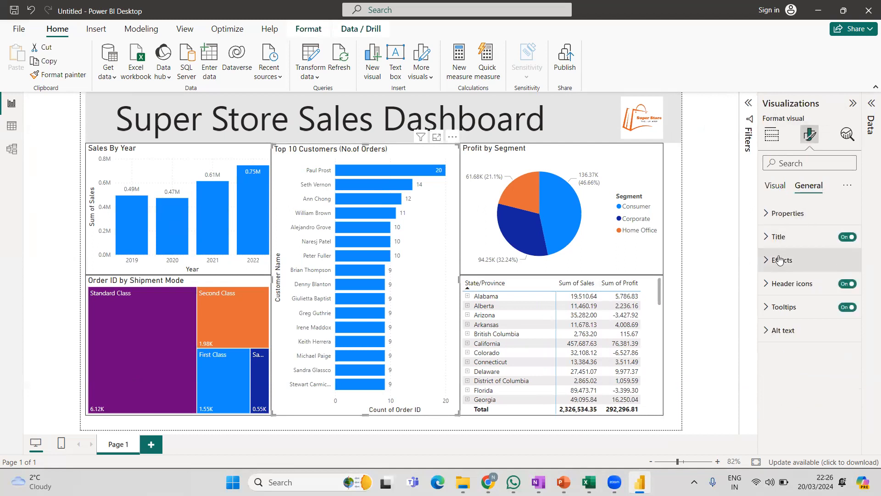
pyautogui.click(791, 264)
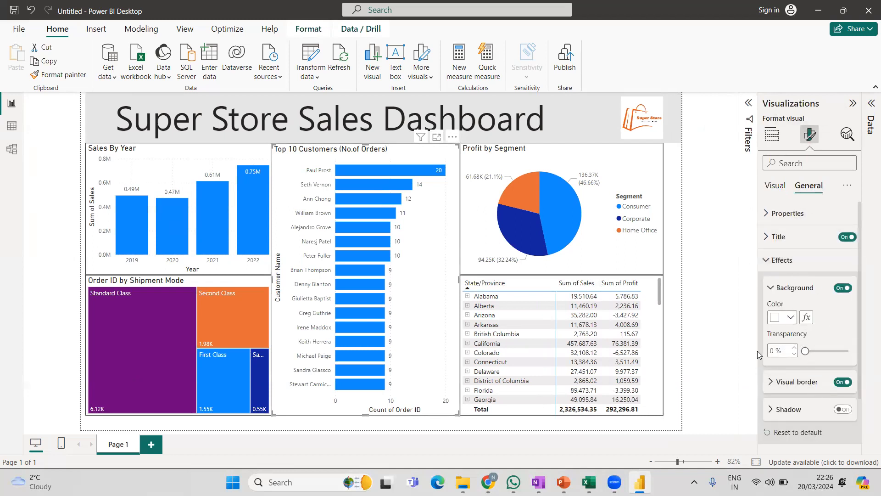
pyautogui.click(852, 103)
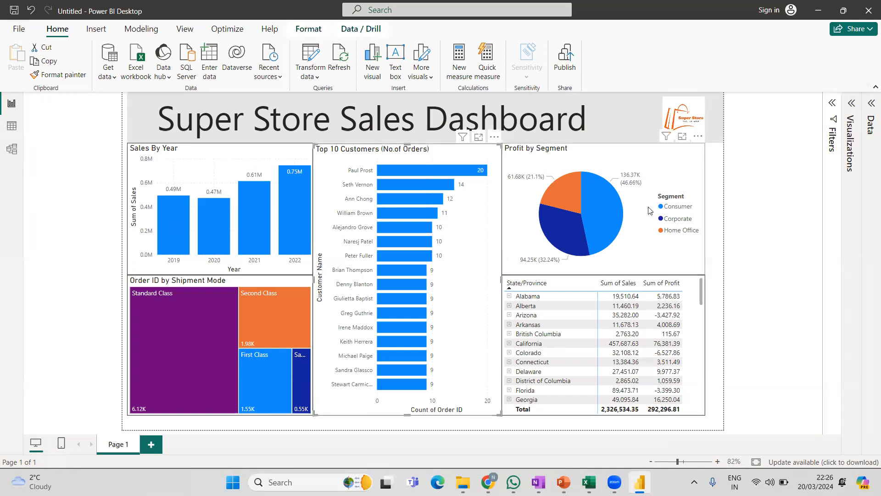
pyautogui.click(768, 229)
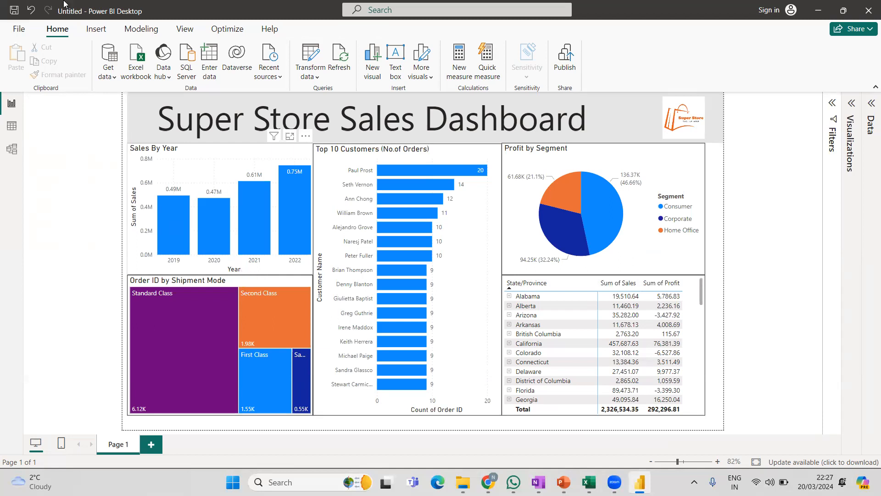
# Cross-highlight the dashboard by 2021, 2022, 2020 and 2019 in the Sales By Year chart, and clear the highlight
pyautogui.moveTo(283, 216)
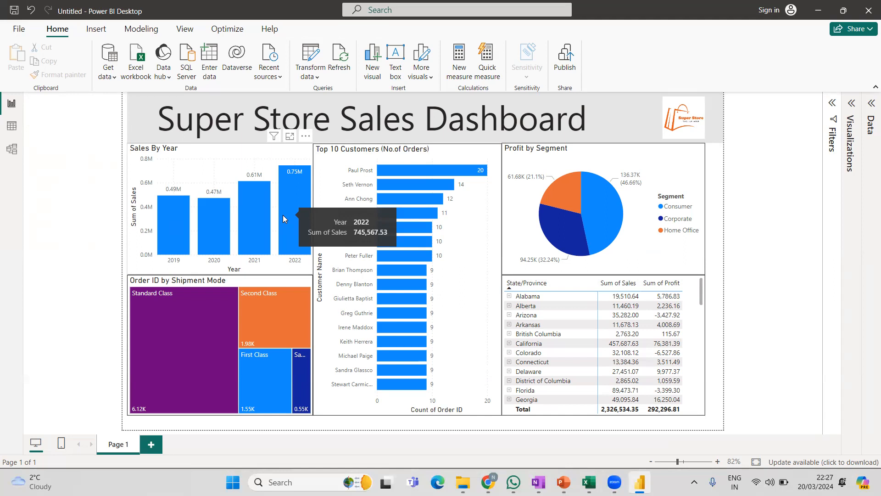
pyautogui.moveTo(701, 329)
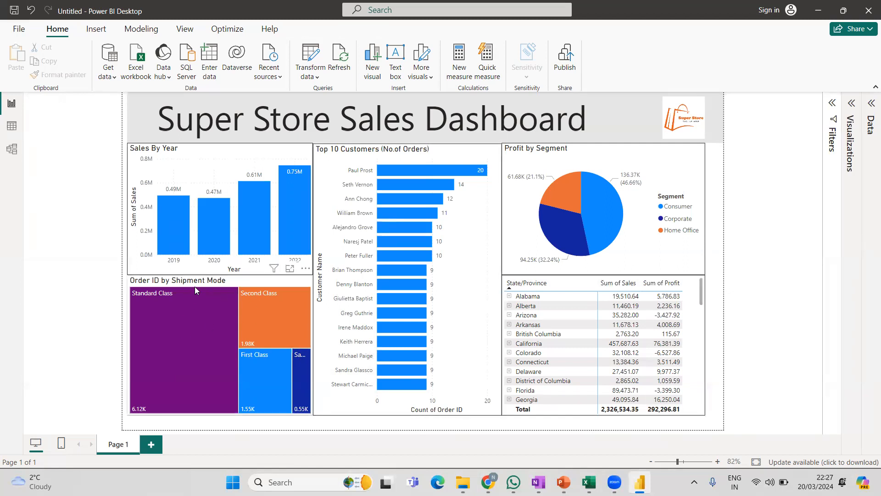
pyautogui.click(254, 222)
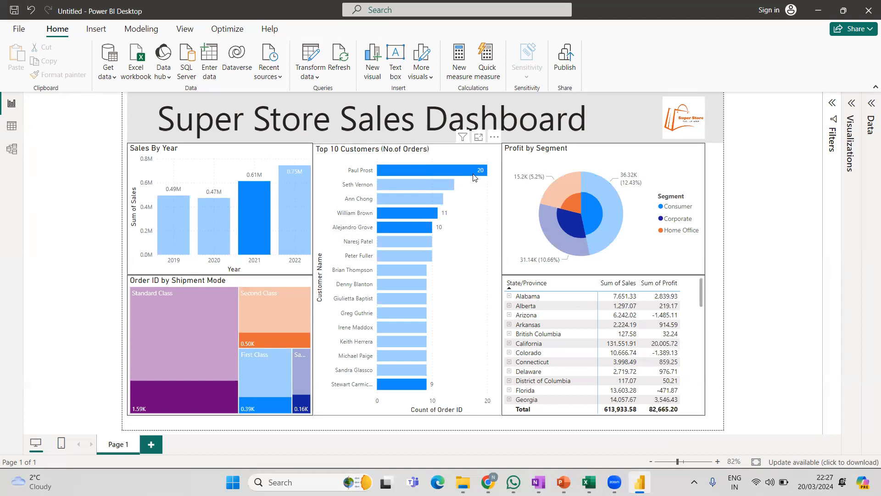
pyautogui.click(297, 201)
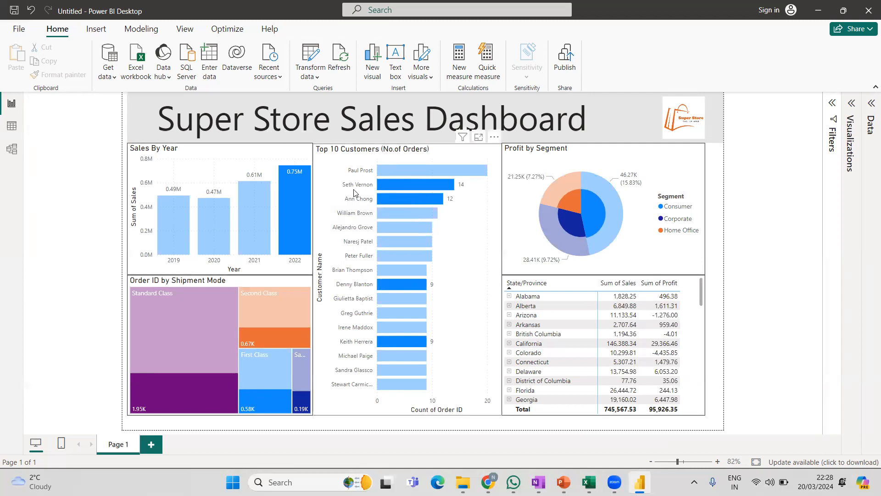
pyautogui.click(210, 212)
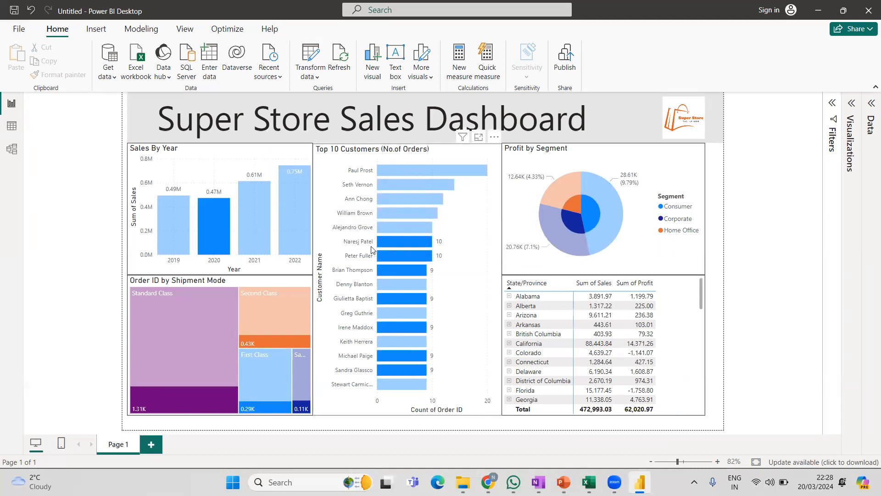
pyautogui.click(166, 226)
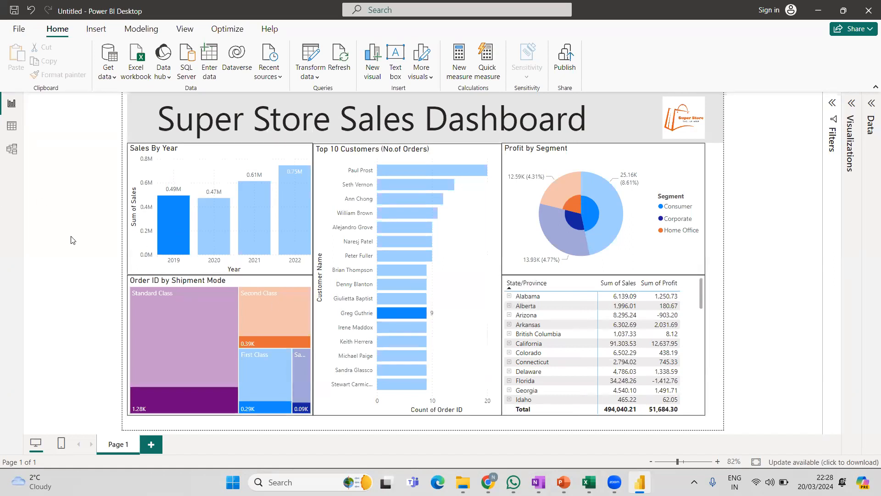
pyautogui.click(185, 230)
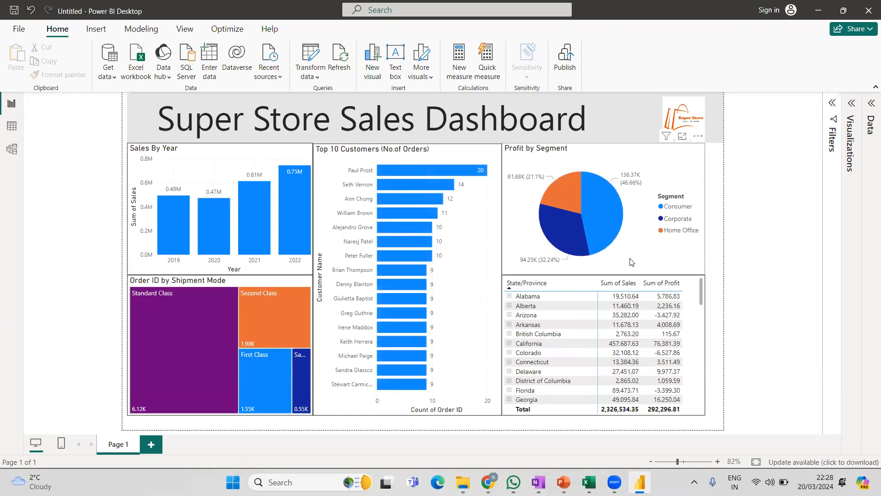
# Cross-highlight the dashboard by the Consumer segment and by the Standard Class ship mode, clearing each highlight after viewing
pyautogui.click(602, 204)
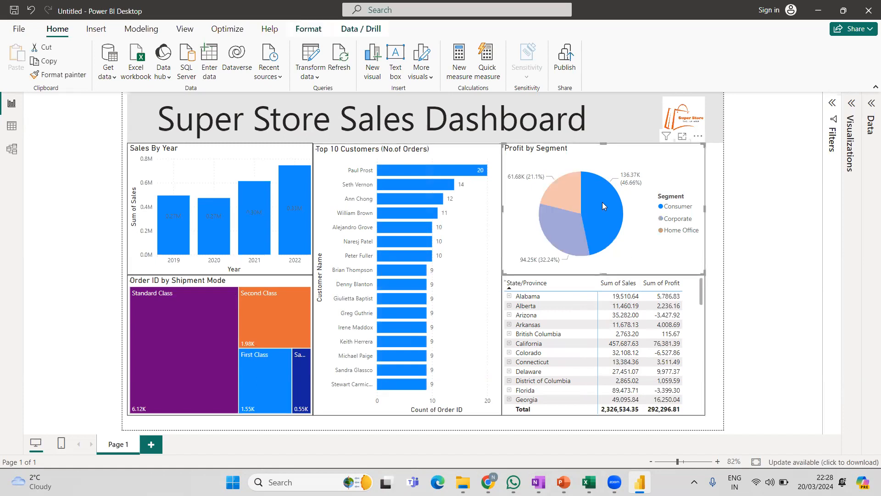
pyautogui.moveTo(601, 214)
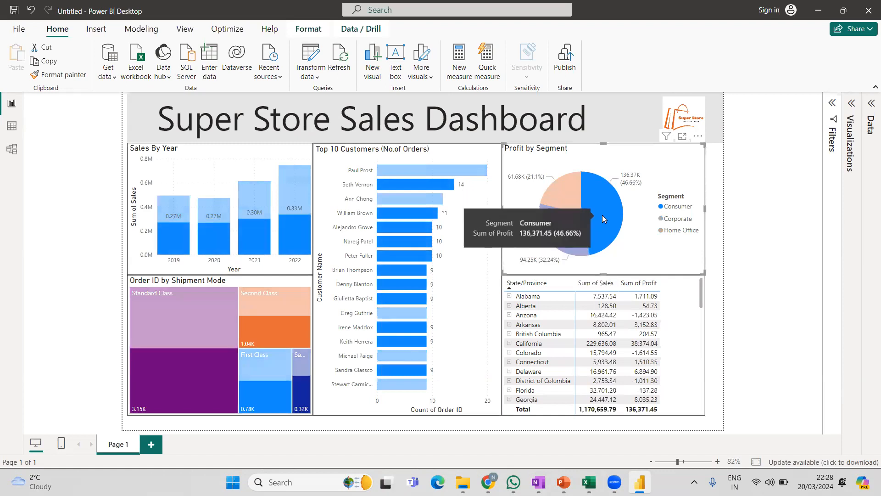
pyautogui.moveTo(213, 340)
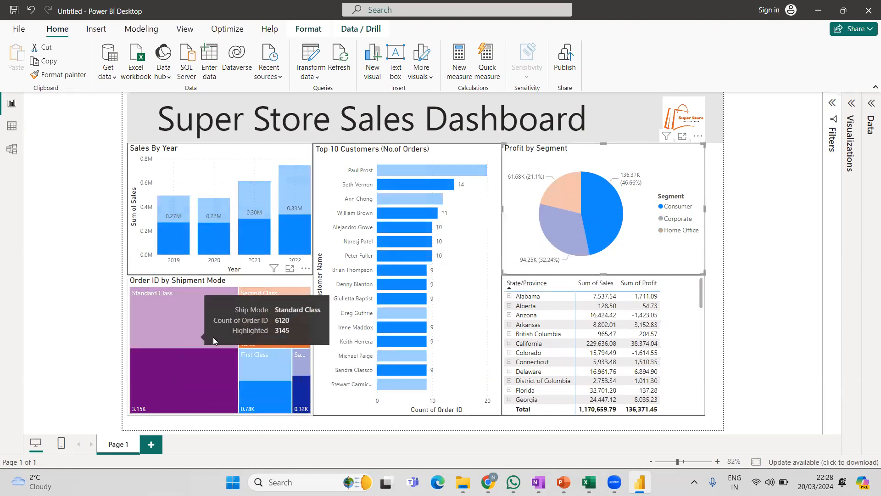
pyautogui.click(607, 204)
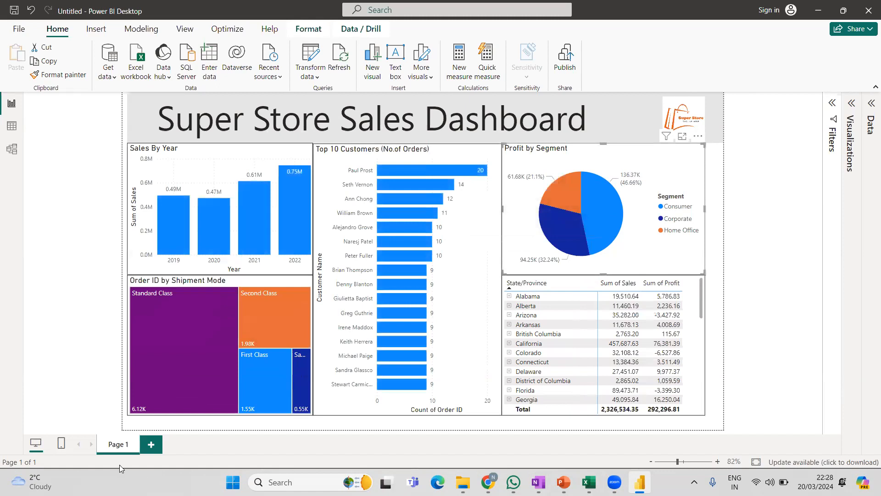
pyautogui.click(174, 328)
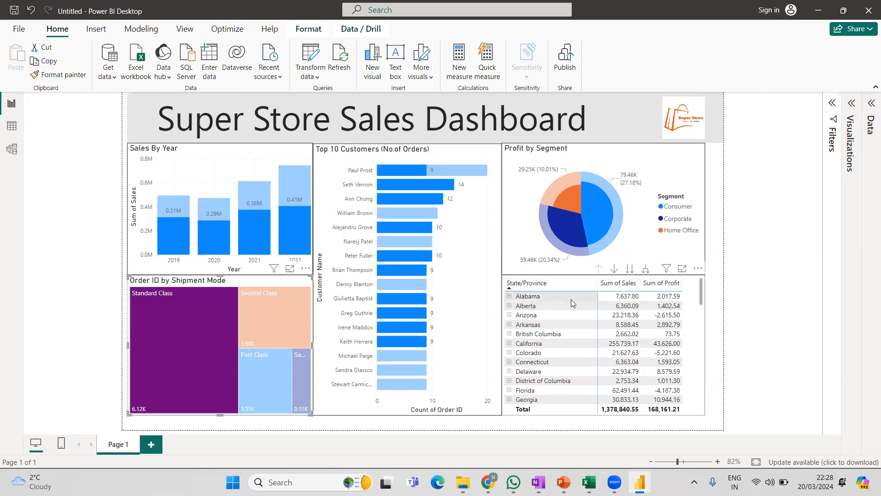
pyautogui.click(186, 318)
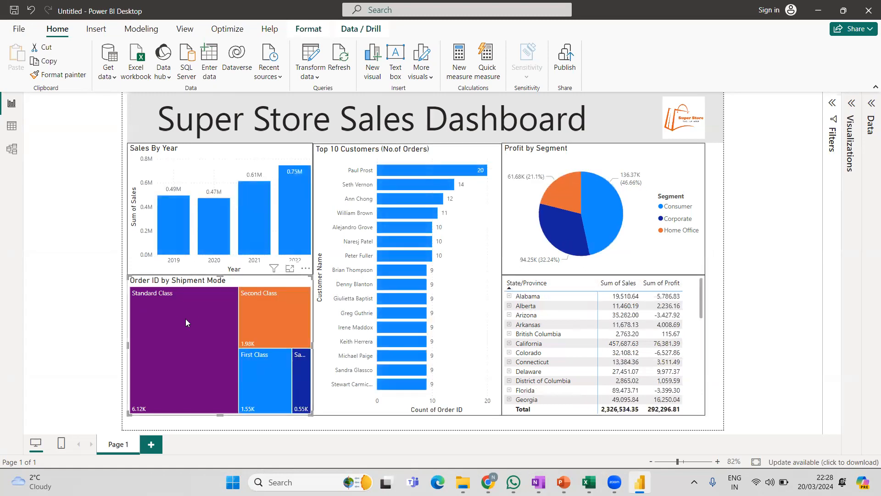